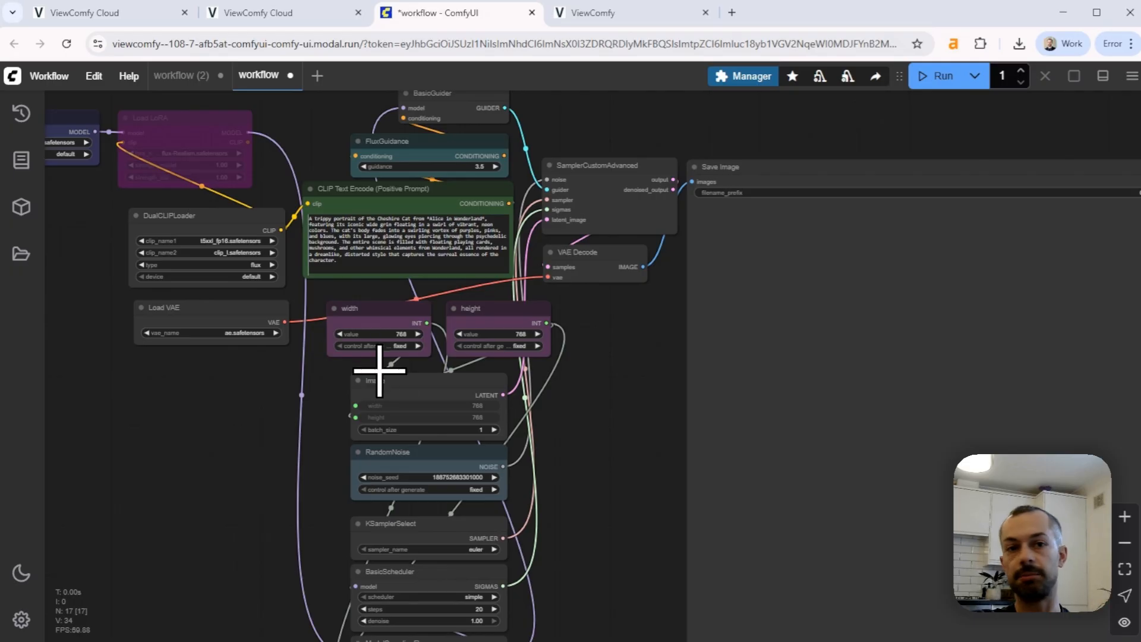
Rename the latent image node below the width and height nodes as "Image Size"
{"action": "double_click", "coordinate": [382, 381]}
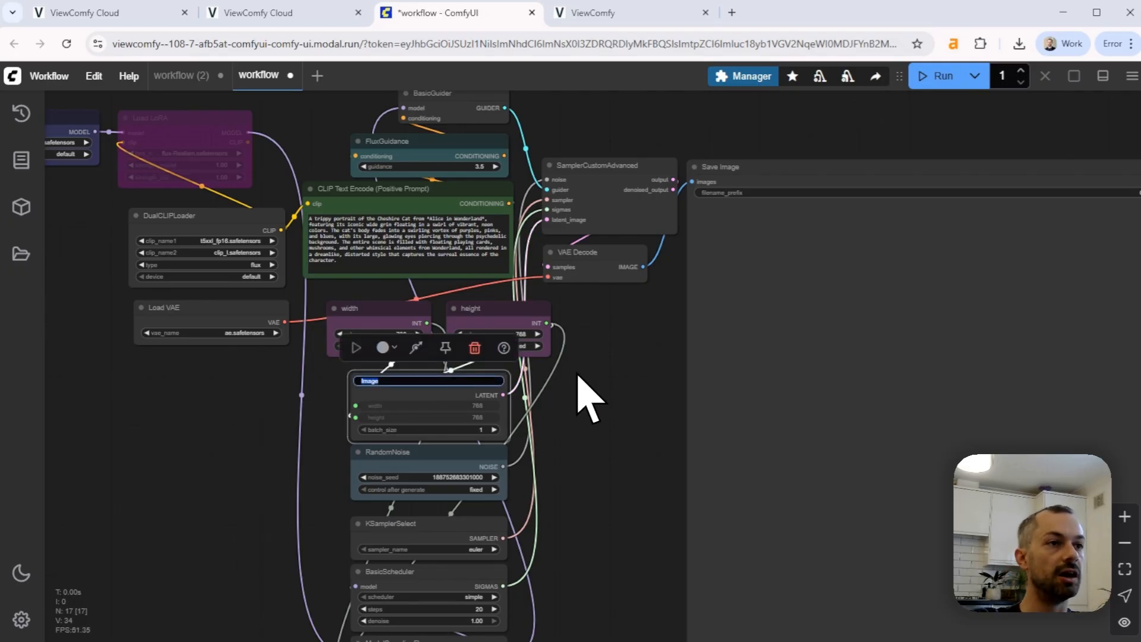
{"action": "left_click", "coordinate": [394, 381]}
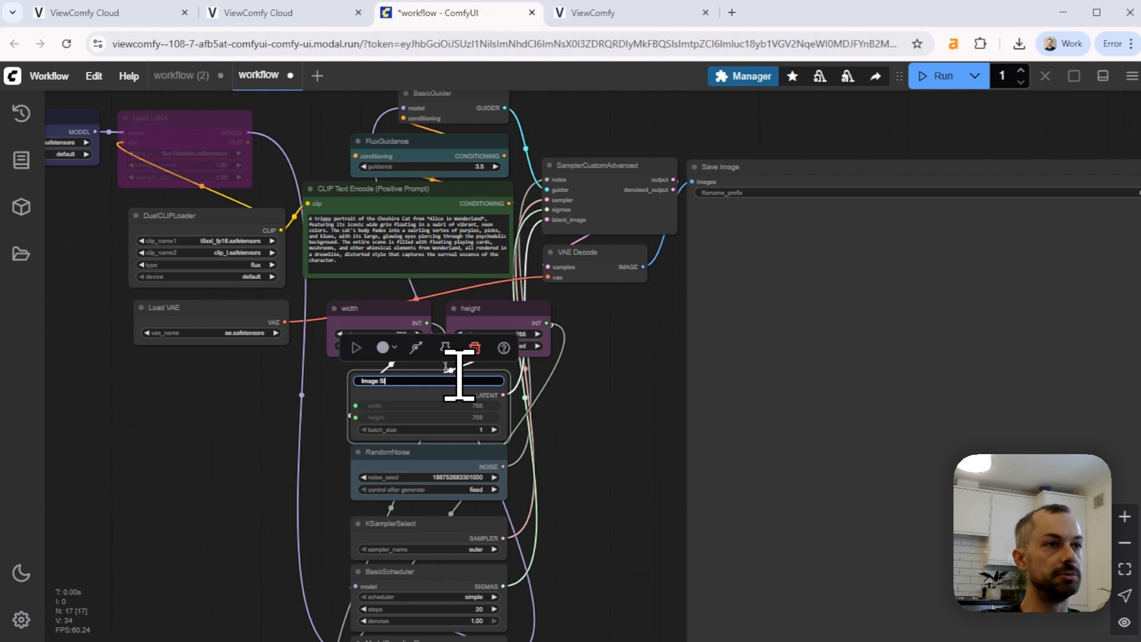
{"action": "left_click", "coordinate": [584, 417]}
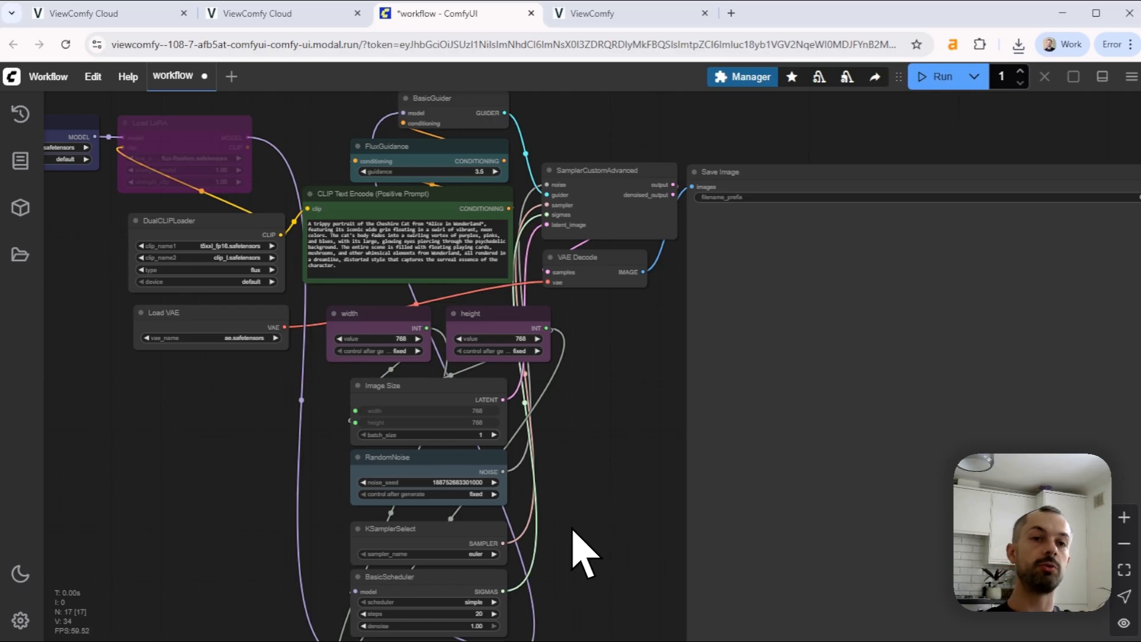
Export the workflow in API format
{"action": "left_click", "coordinate": [45, 77]}
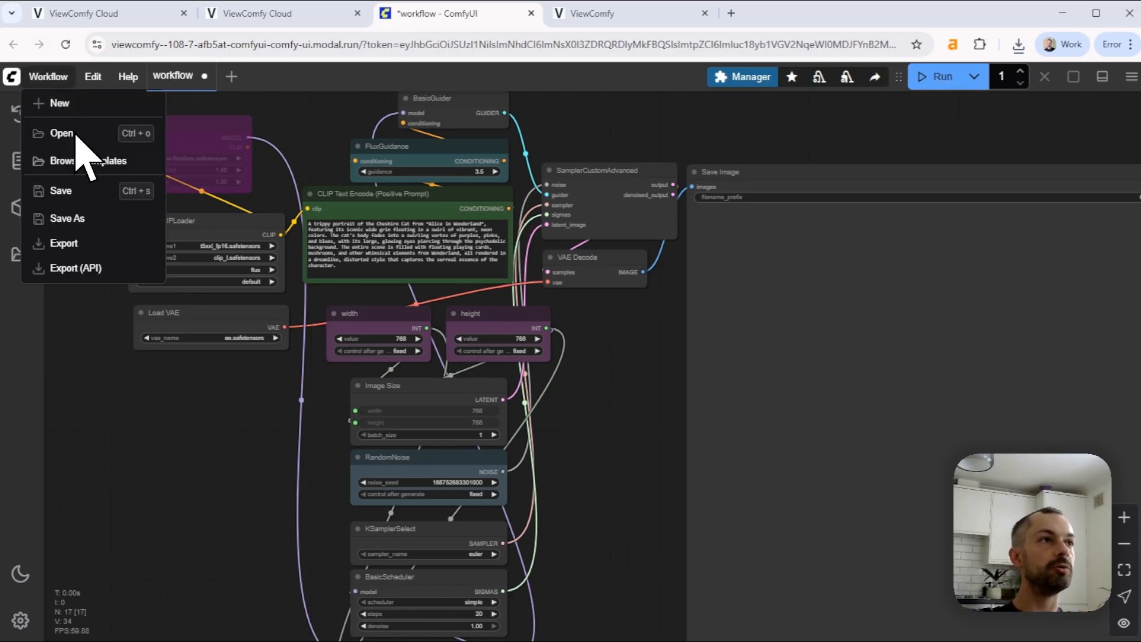
{"action": "left_click", "coordinate": [98, 273]}
{"action": "left_click", "coordinate": [584, 408]}
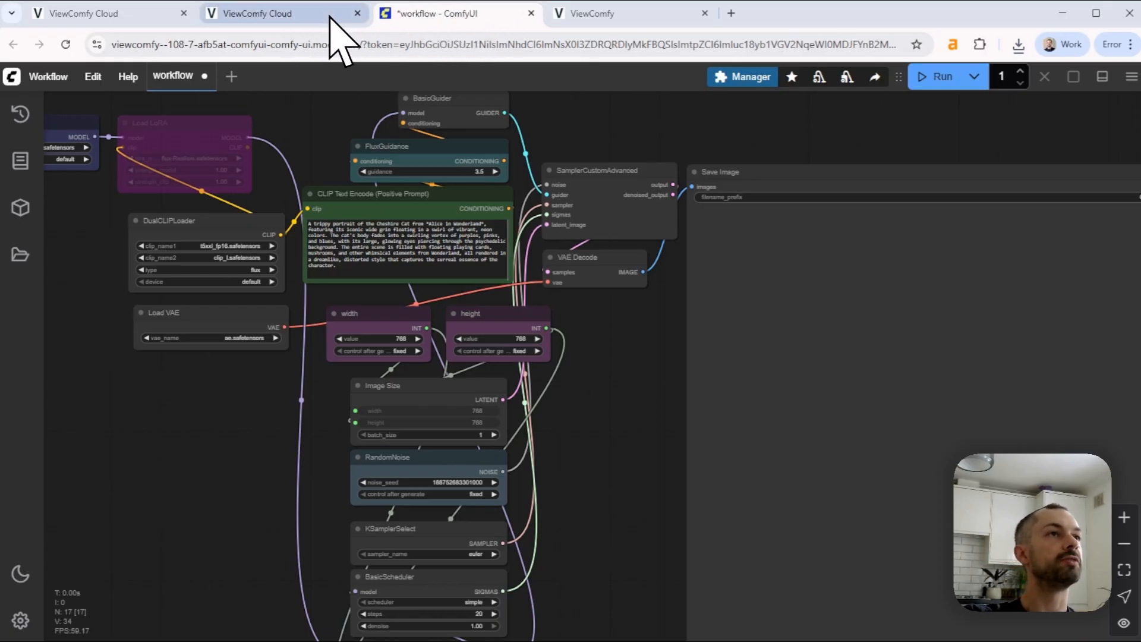
Switch to ViewComfy Cloud, open the online editor for ViewComfy apps and load the exported API workflow JSON into it
{"action": "left_click", "coordinate": [119, 13]}
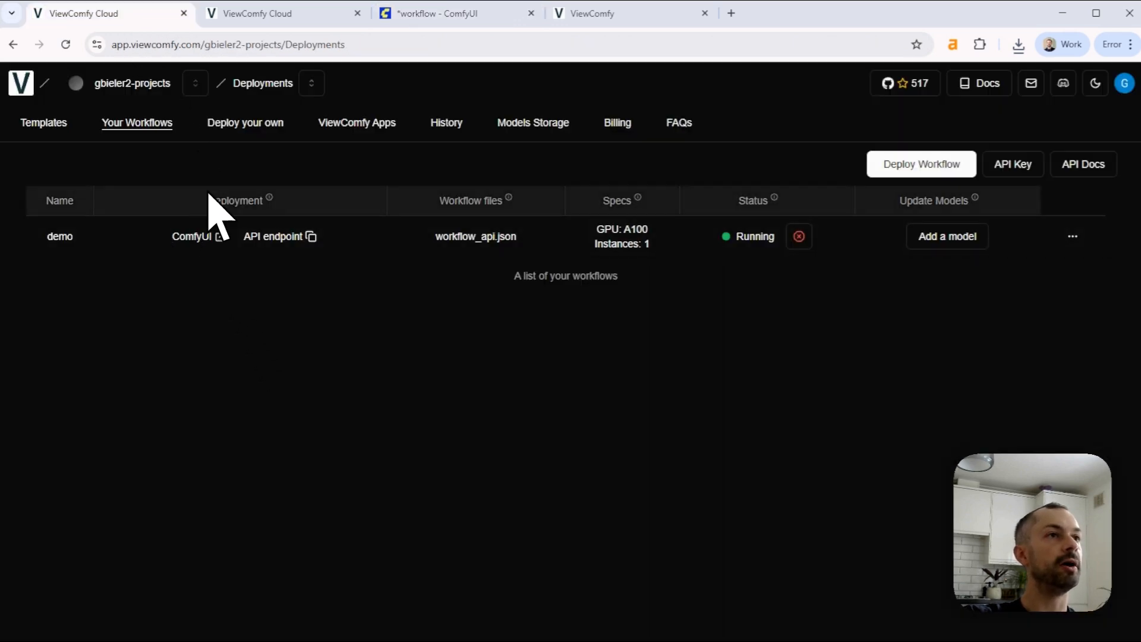
{"action": "left_click", "coordinate": [348, 126]}
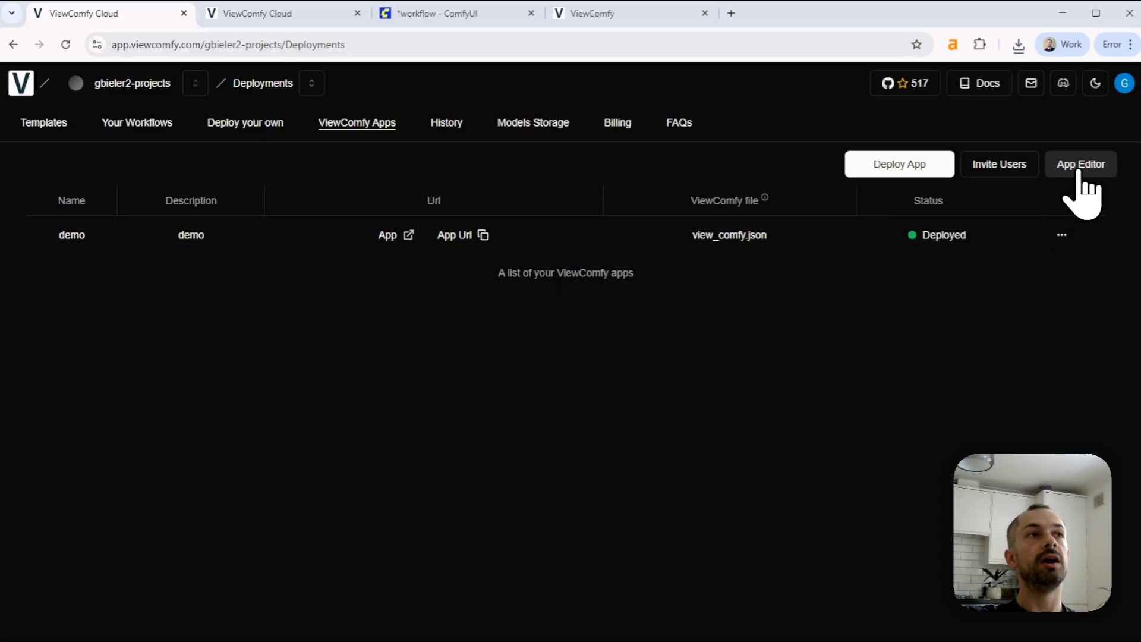
{"action": "left_click", "coordinate": [294, 16]}
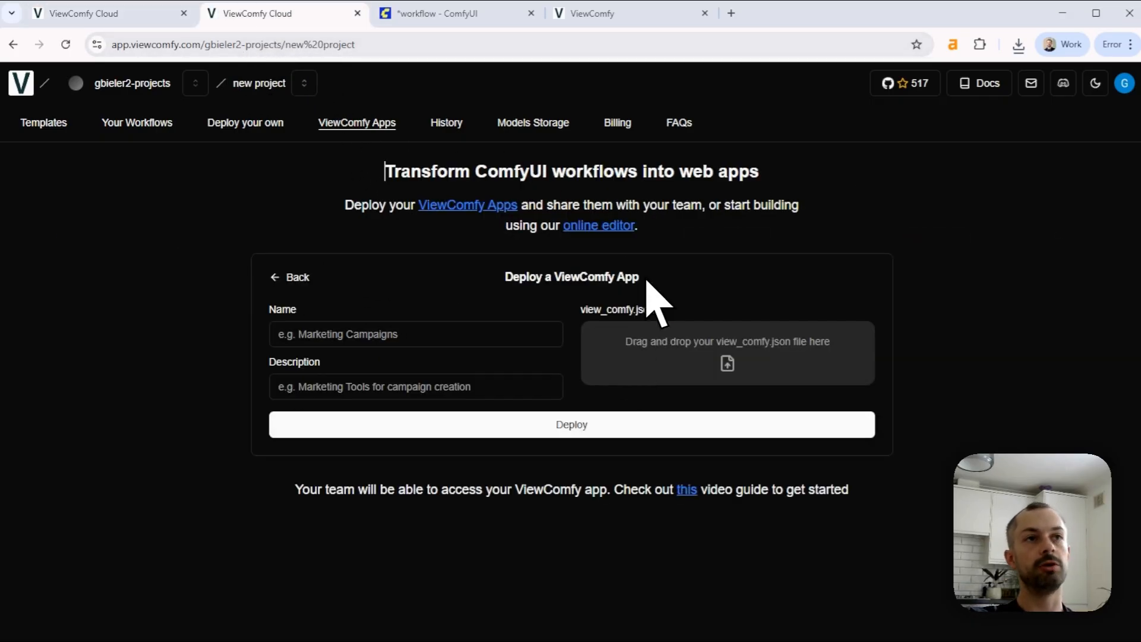
{"action": "left_click", "coordinate": [612, 233]}
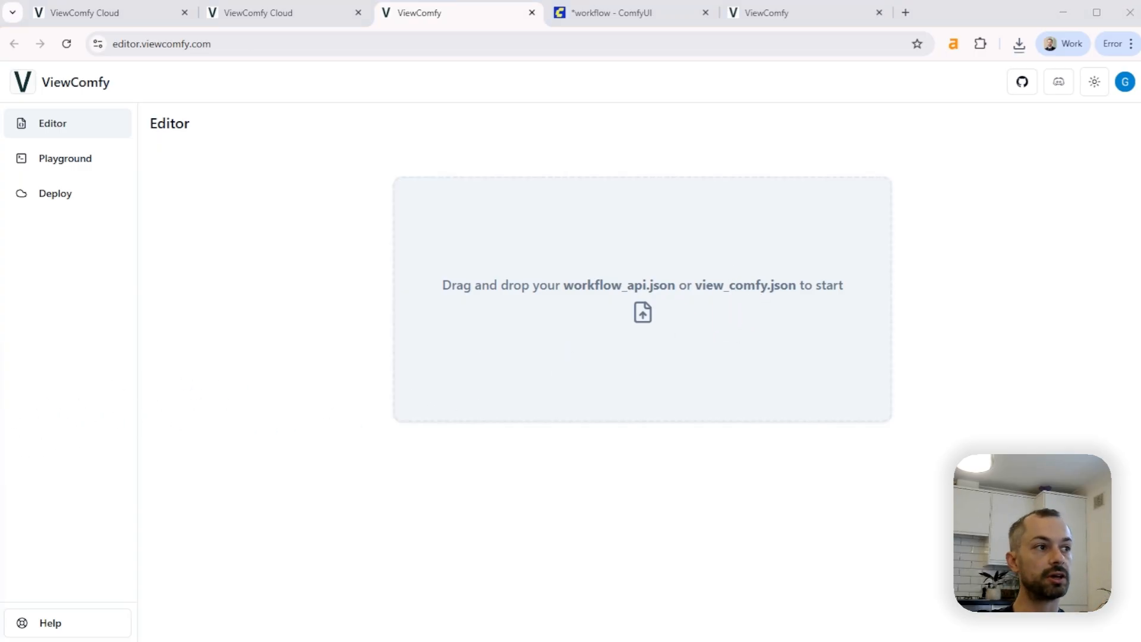
{"action": "left_click_drag", "start_coordinate": [0, 560], "coordinate": [645, 357]}
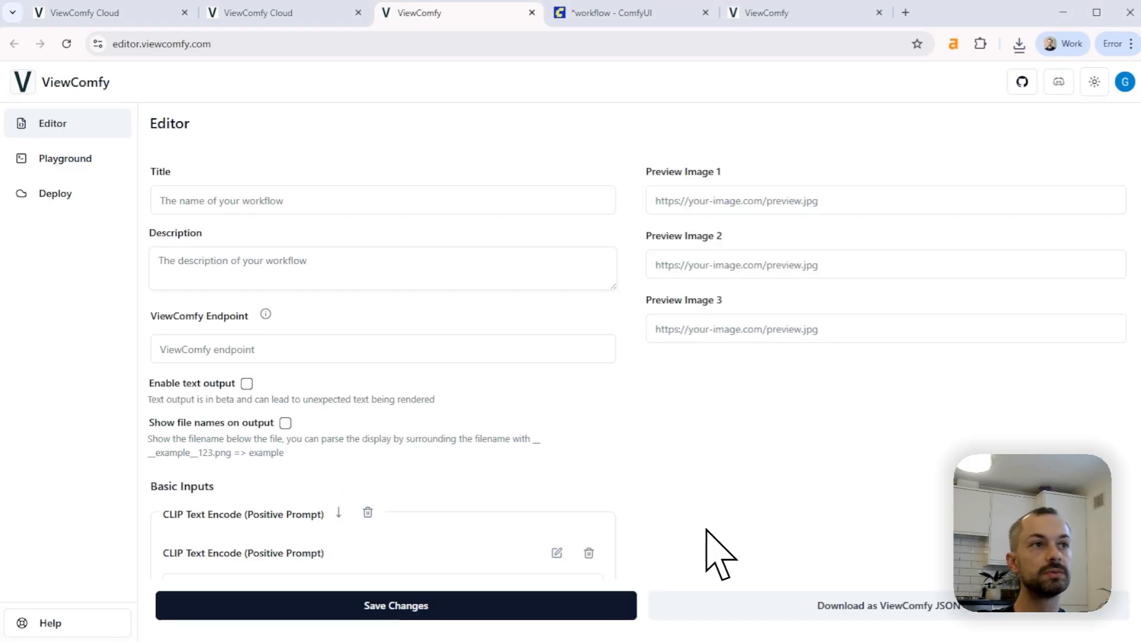
Copy the demo workflow's API endpoint from ViewComfy Cloud, enter it as the editor's ViewComfy Endpoint and save the form
{"action": "left_click", "coordinate": [600, 617]}
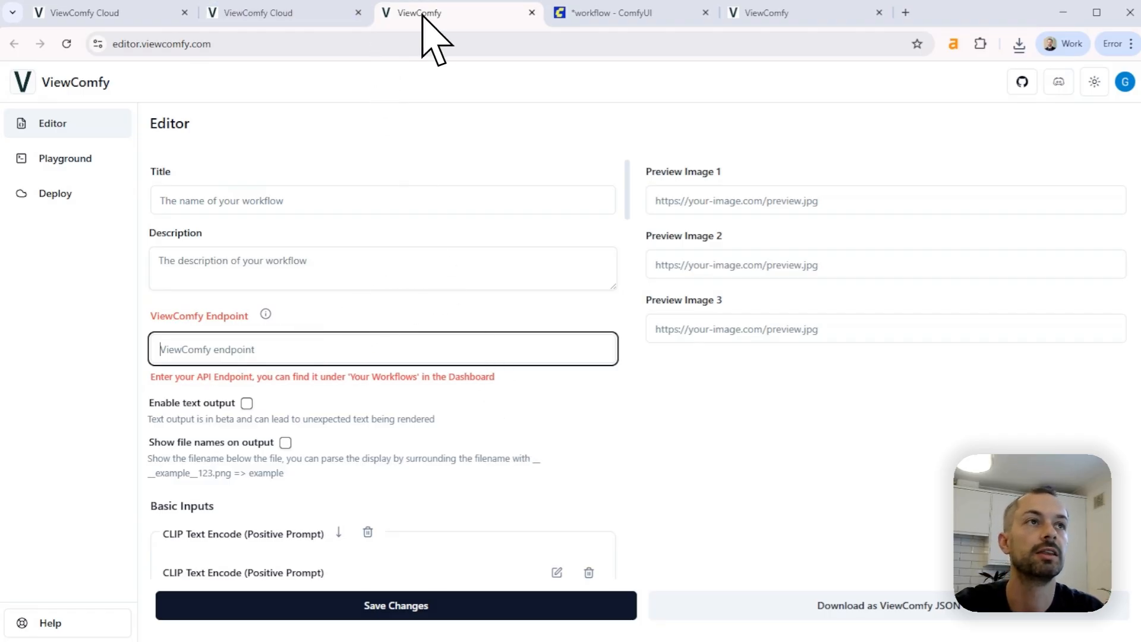
{"action": "left_click", "coordinate": [149, 13]}
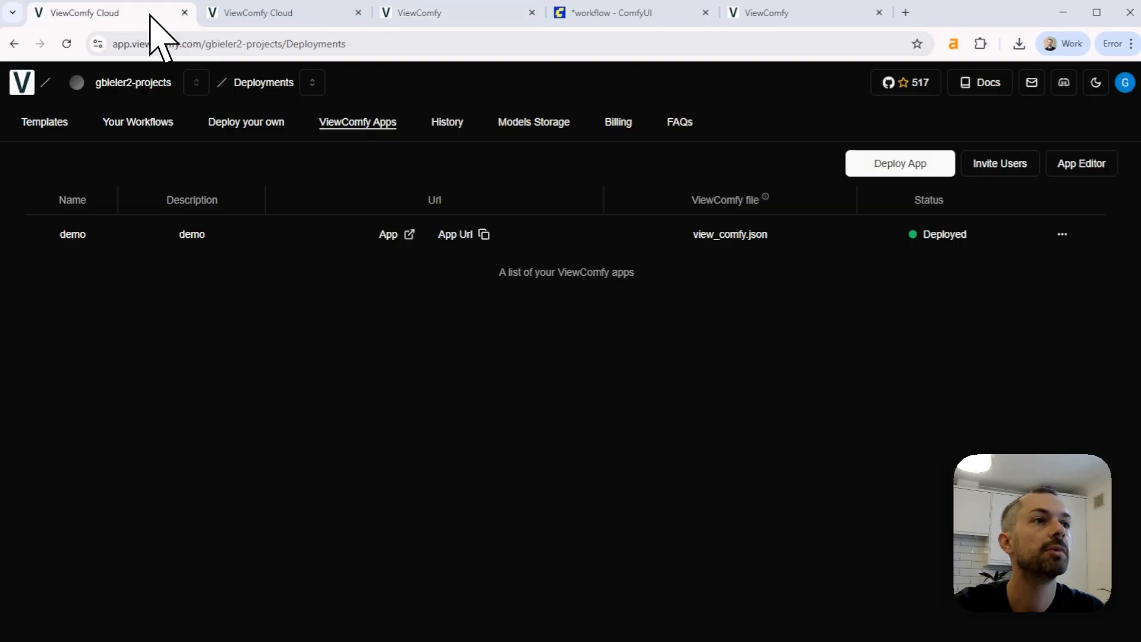
{"action": "left_click", "coordinate": [159, 122]}
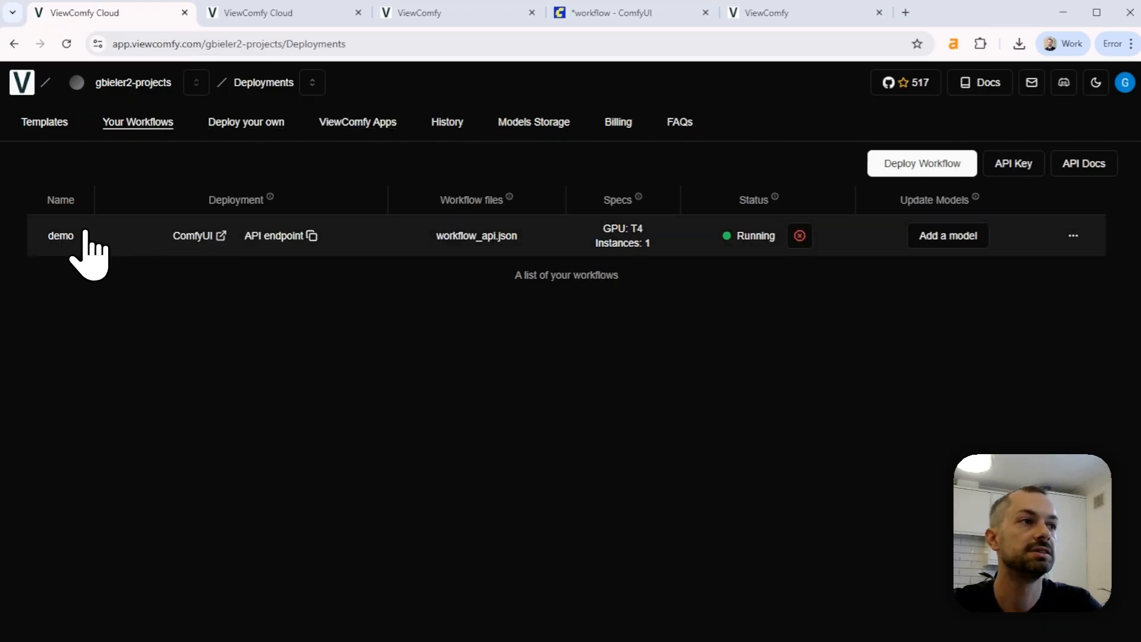
{"action": "left_click", "coordinate": [277, 238]}
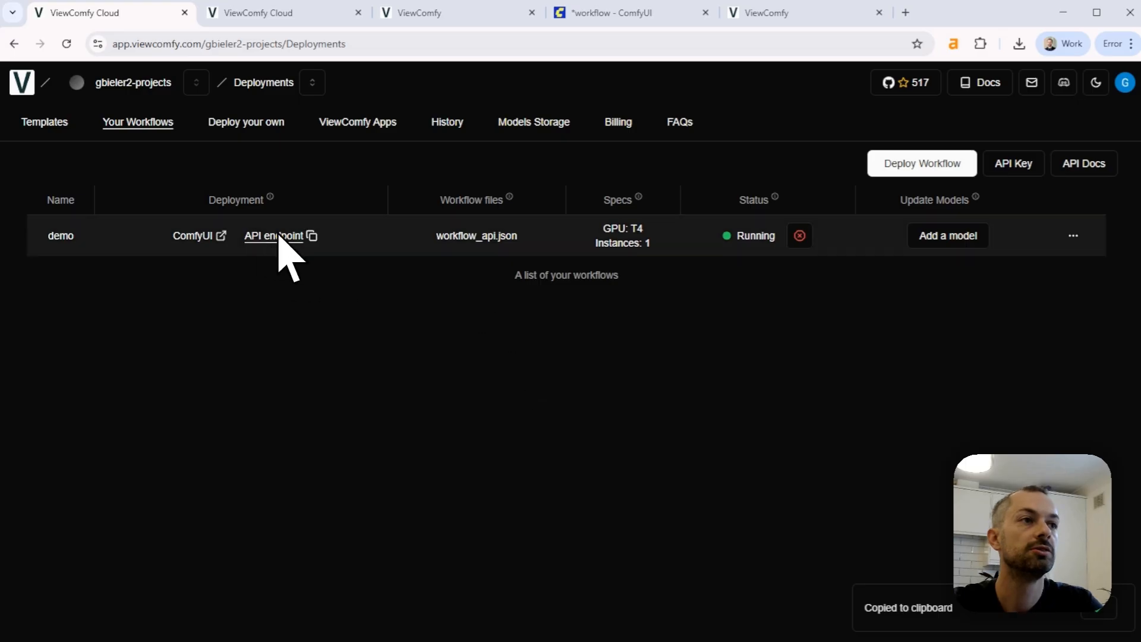
{"action": "left_click", "coordinate": [416, 12]}
{"action": "left_click", "coordinate": [235, 348]}
{"action": "left_click", "coordinate": [369, 436]}
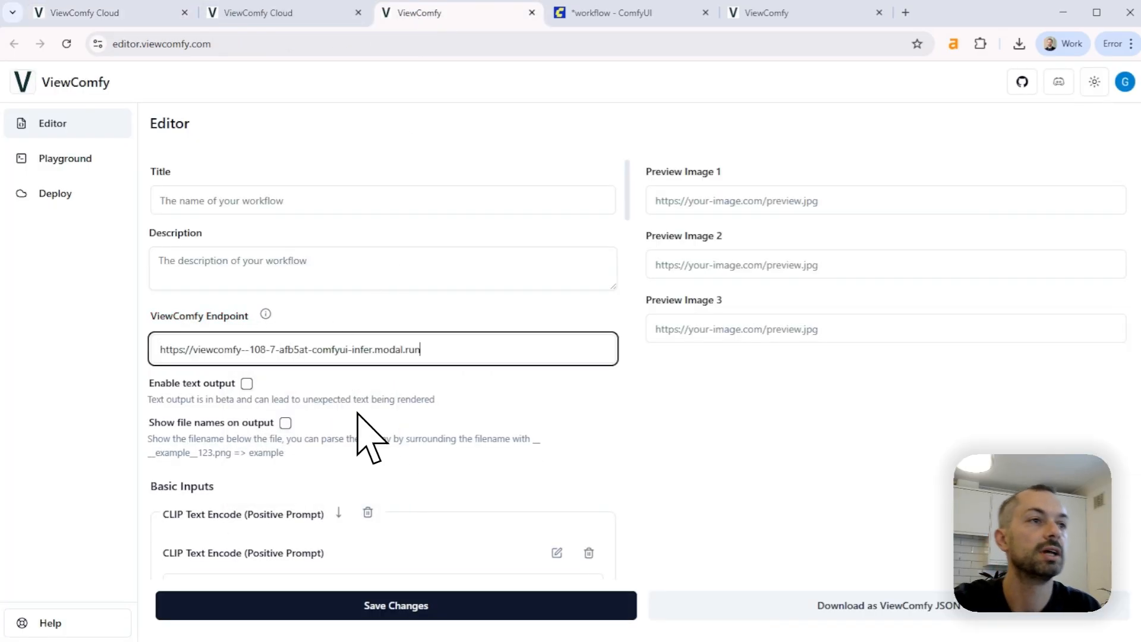
{"action": "key", "text": "Return"}
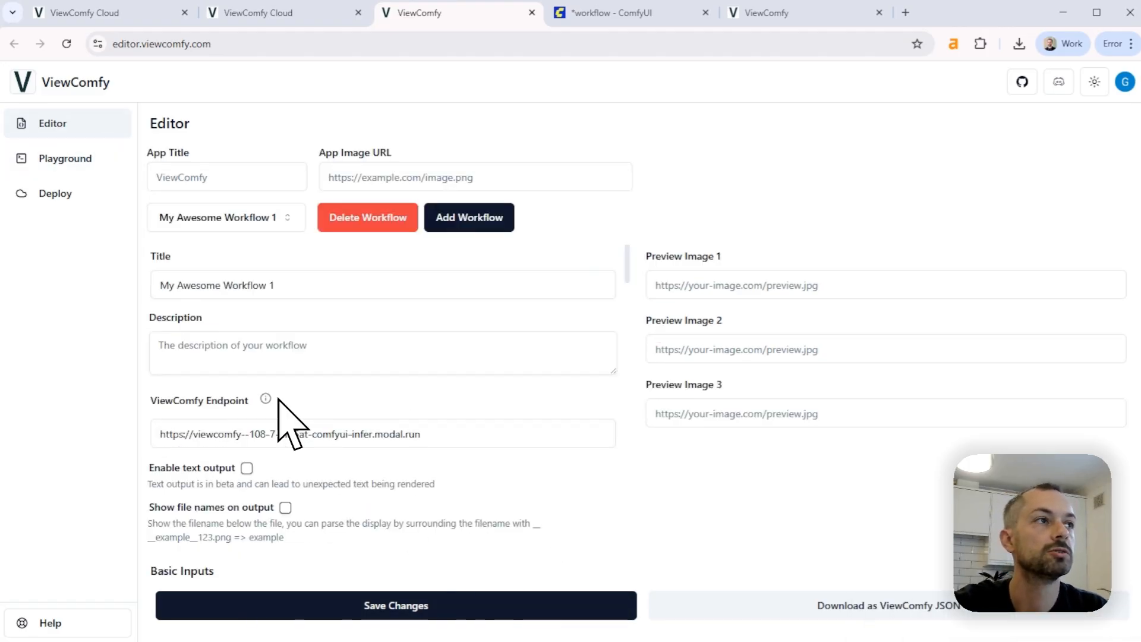
Preview the workflow form in the Playground, then review its basic and advanced inputs in the Editor
{"action": "left_click", "coordinate": [100, 156]}
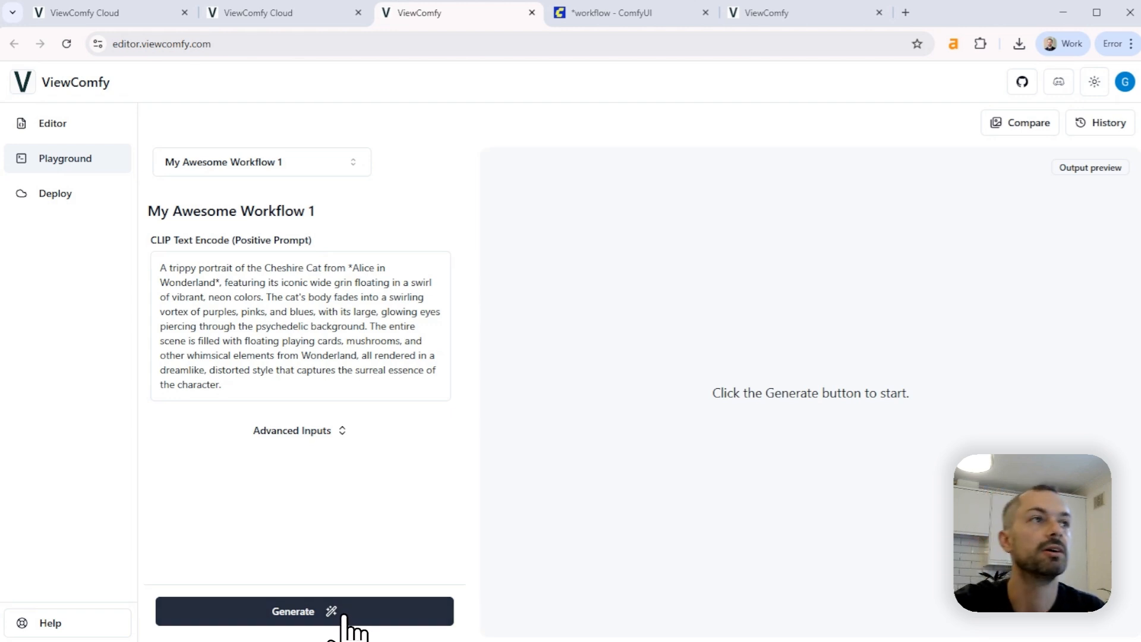
{"action": "left_click", "coordinate": [77, 125]}
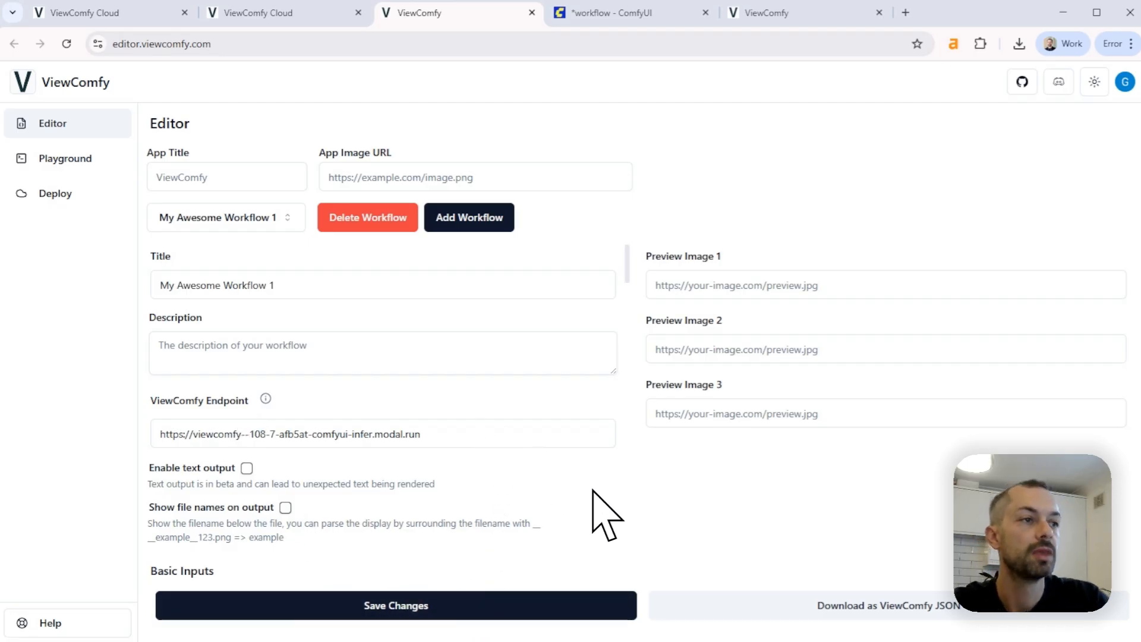
{"action": "scroll", "coordinate": [416, 464], "scroll_direction": "down", "scroll_amount": 15}
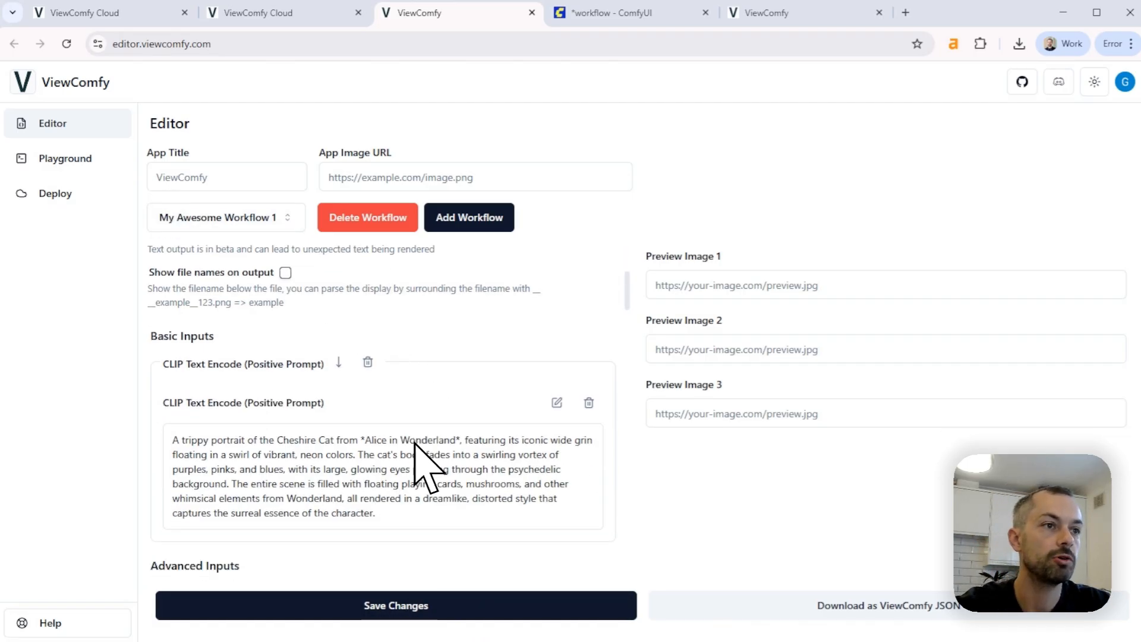
{"action": "scroll", "coordinate": [405, 451], "scroll_direction": "down", "scroll_amount": 10}
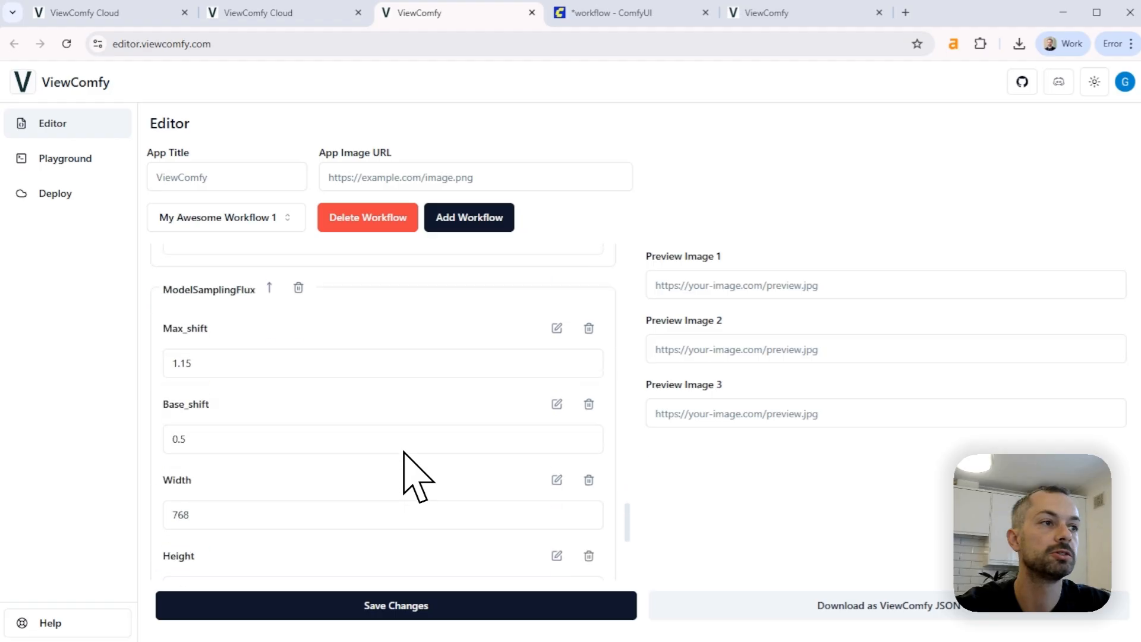
{"action": "scroll", "coordinate": [416, 476], "scroll_direction": "up", "scroll_amount": 15}
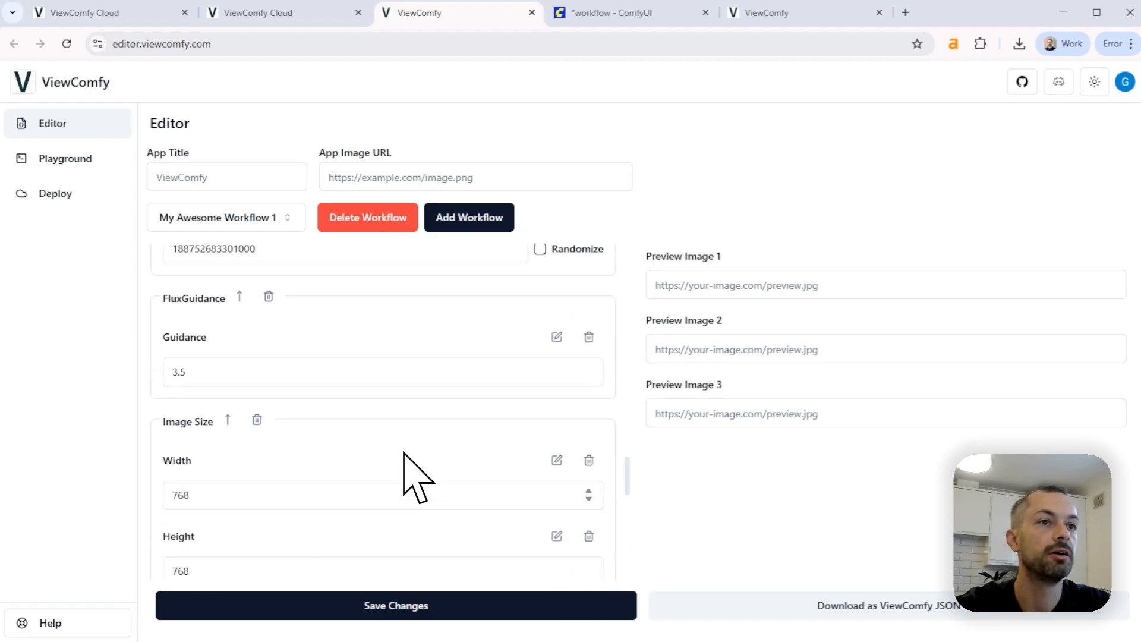
{"action": "scroll", "coordinate": [416, 478], "scroll_direction": "up", "scroll_amount": 10}
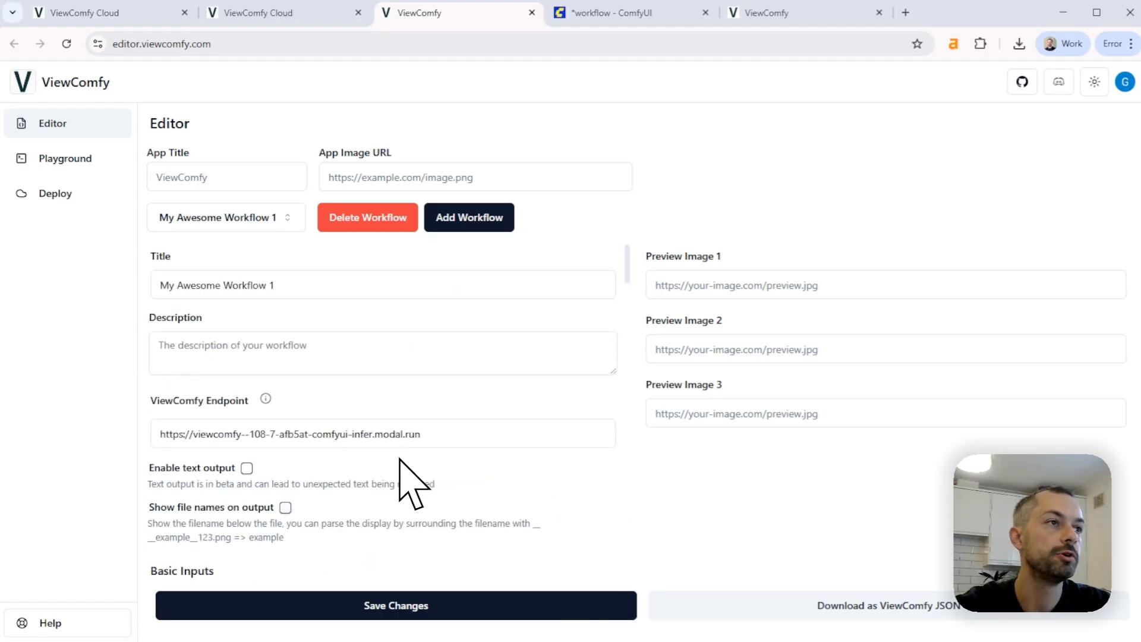
{"action": "scroll", "coordinate": [399, 460], "scroll_direction": "down", "scroll_amount": 1}
{"action": "scroll", "coordinate": [371, 463], "scroll_direction": "down", "scroll_amount": 2}
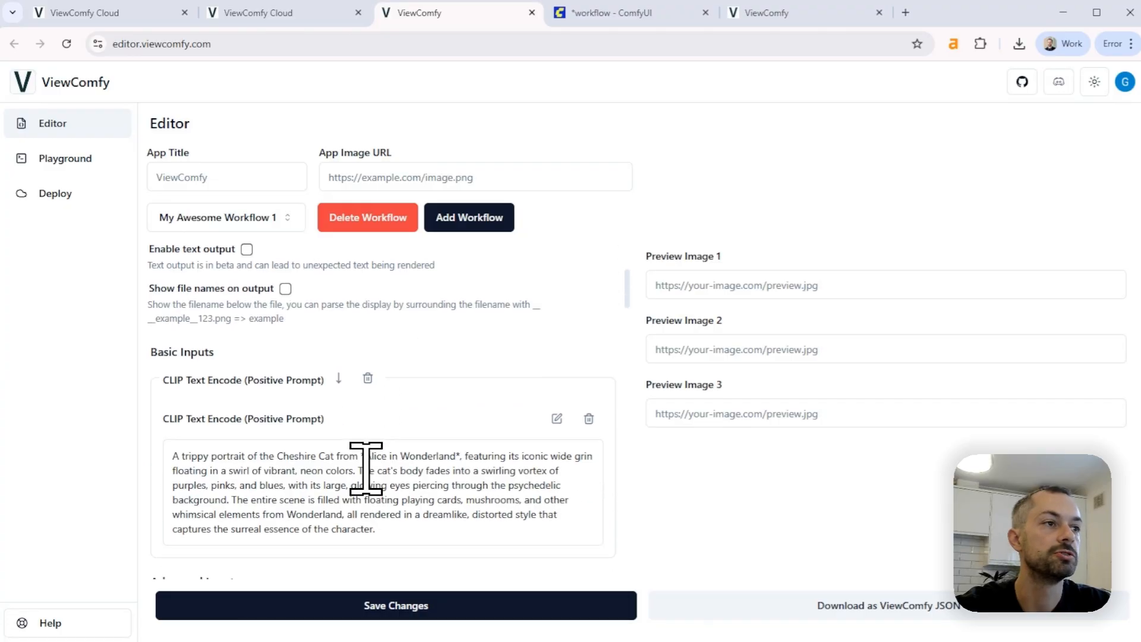
{"action": "scroll", "coordinate": [372, 469], "scroll_direction": "down", "scroll_amount": 3}
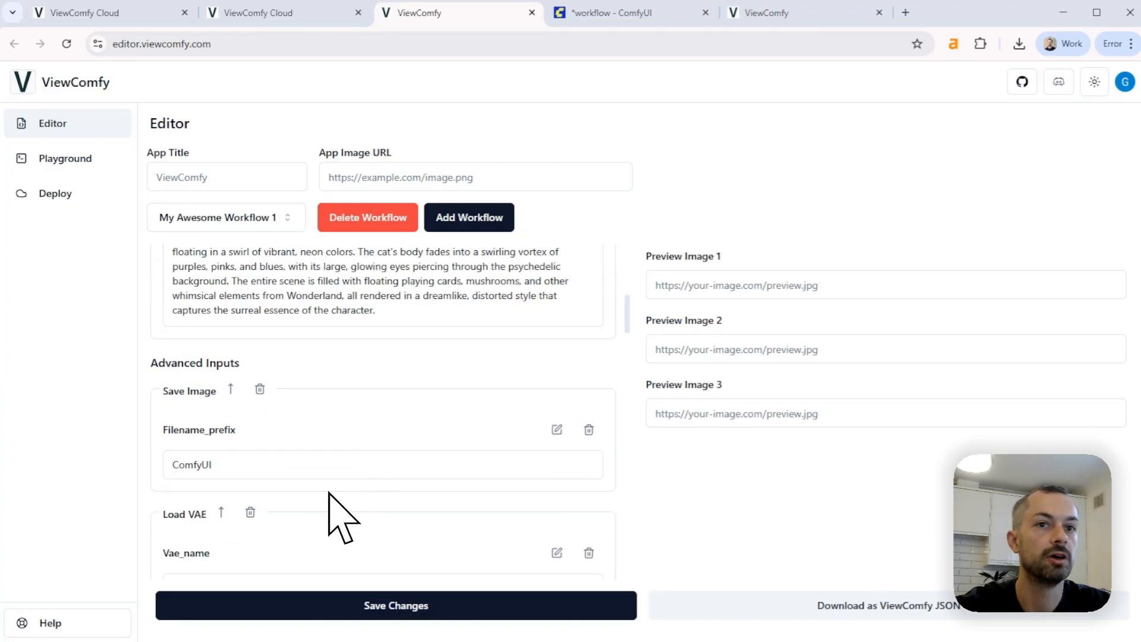
{"action": "scroll", "coordinate": [300, 430], "scroll_direction": "down", "scroll_amount": 1}
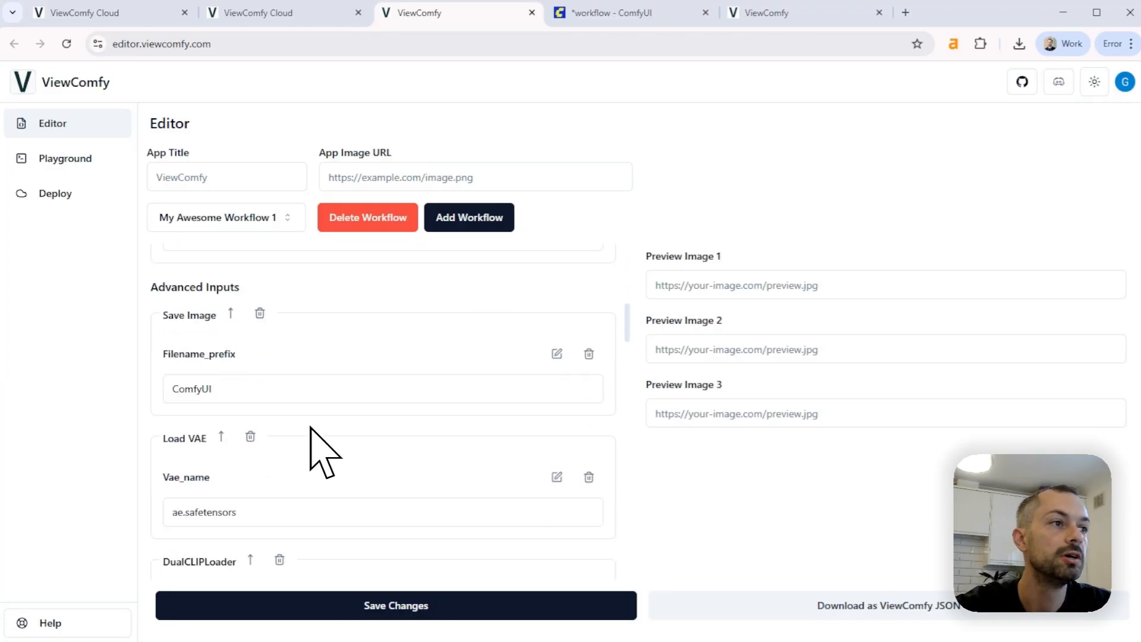
{"action": "scroll", "coordinate": [311, 434], "scroll_direction": "up", "scroll_amount": 1}
{"action": "scroll", "coordinate": [290, 445], "scroll_direction": "up", "scroll_amount": 4}
{"action": "scroll", "coordinate": [271, 427], "scroll_direction": "down", "scroll_amount": 3}
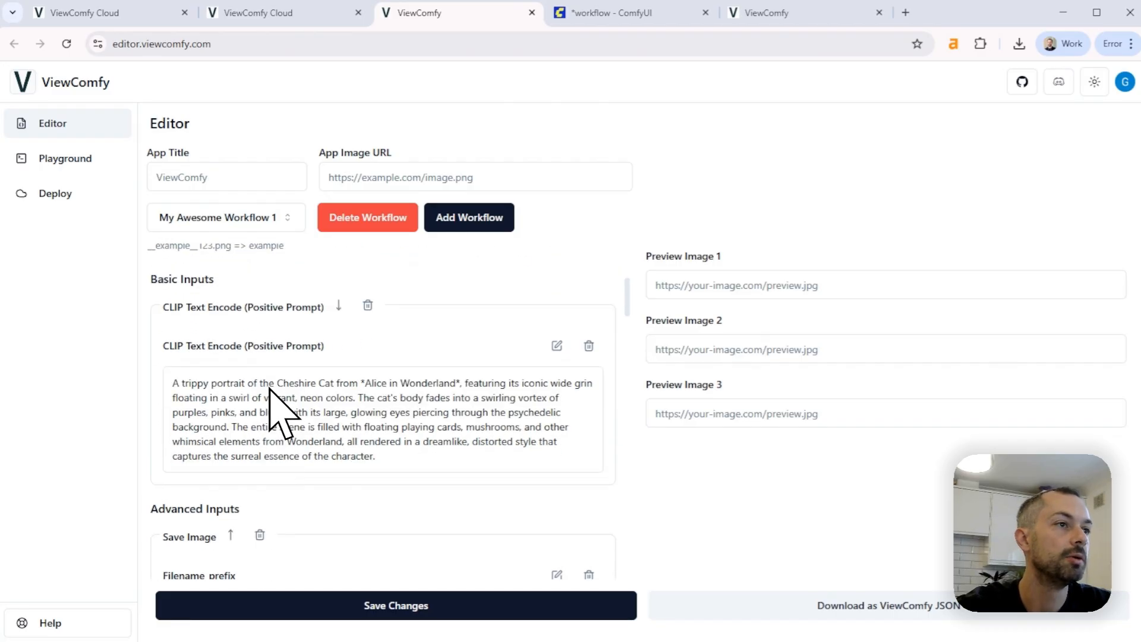
Delete the Save Image, Load VAE, DualCLIPLoader, Load Diffusion Model, KSamplerSelect and BasicScheduler groups from the advanced inputs
{"action": "scroll", "coordinate": [260, 426], "scroll_direction": "down", "scroll_amount": 2}
{"action": "left_click", "coordinate": [260, 315]}
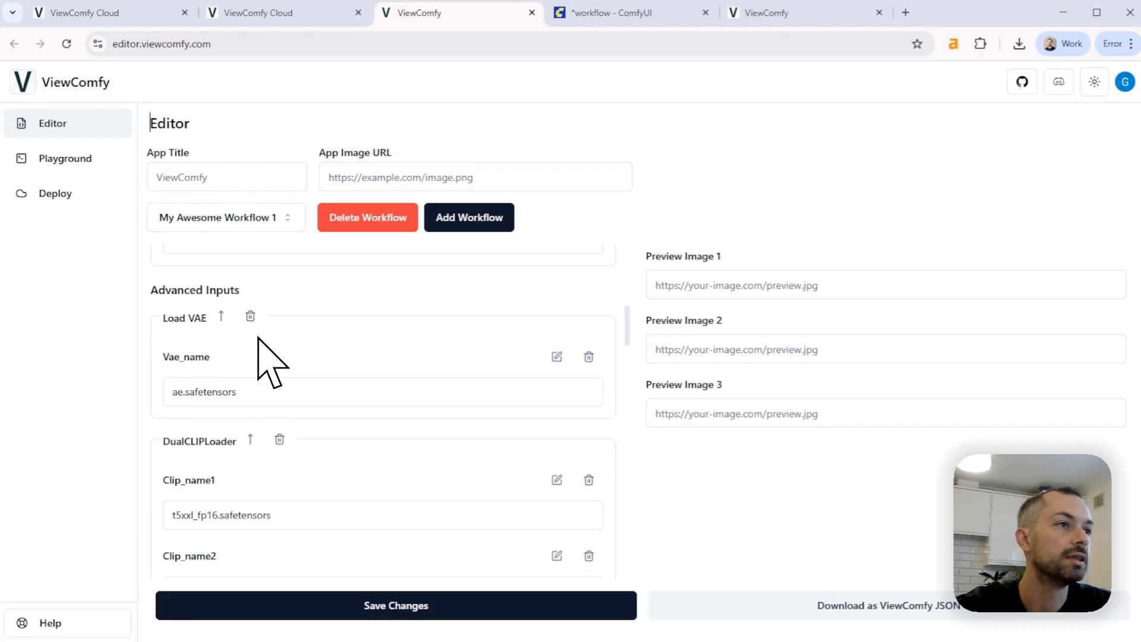
{"action": "left_click", "coordinate": [251, 317]}
{"action": "left_click", "coordinate": [279, 317]}
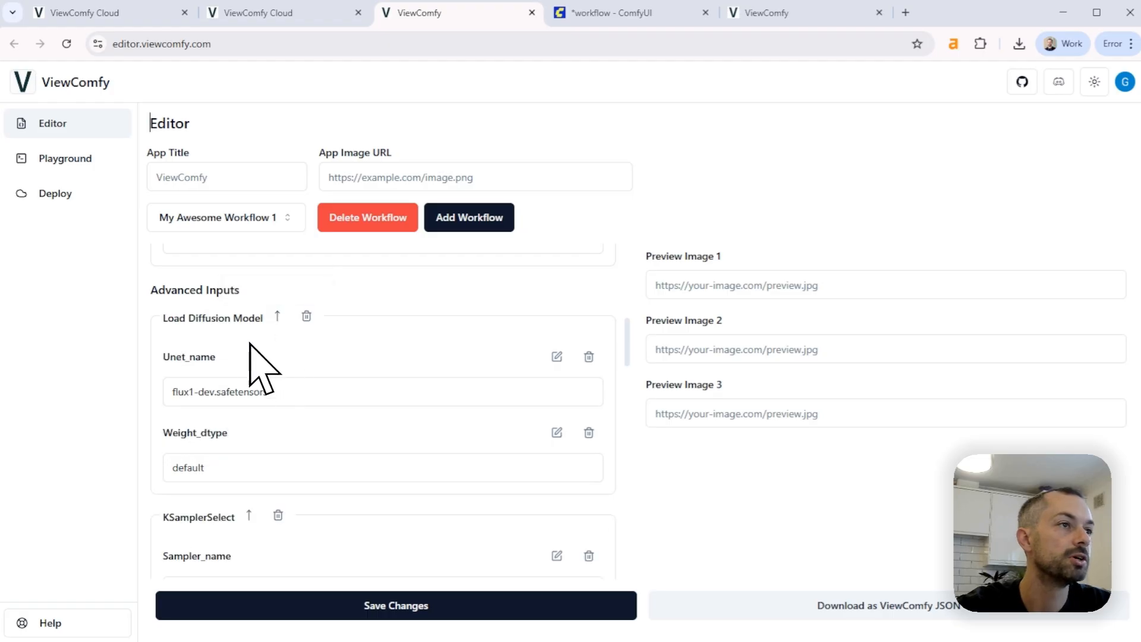
{"action": "left_click", "coordinate": [307, 317]}
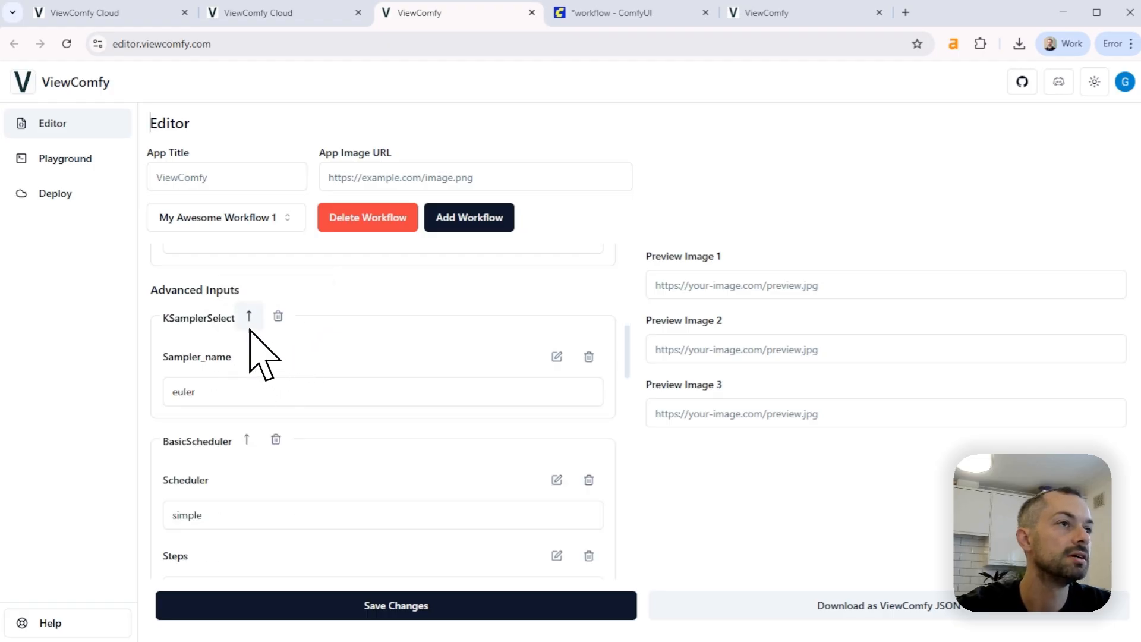
{"action": "left_click", "coordinate": [278, 315]}
{"action": "left_click", "coordinate": [275, 316]}
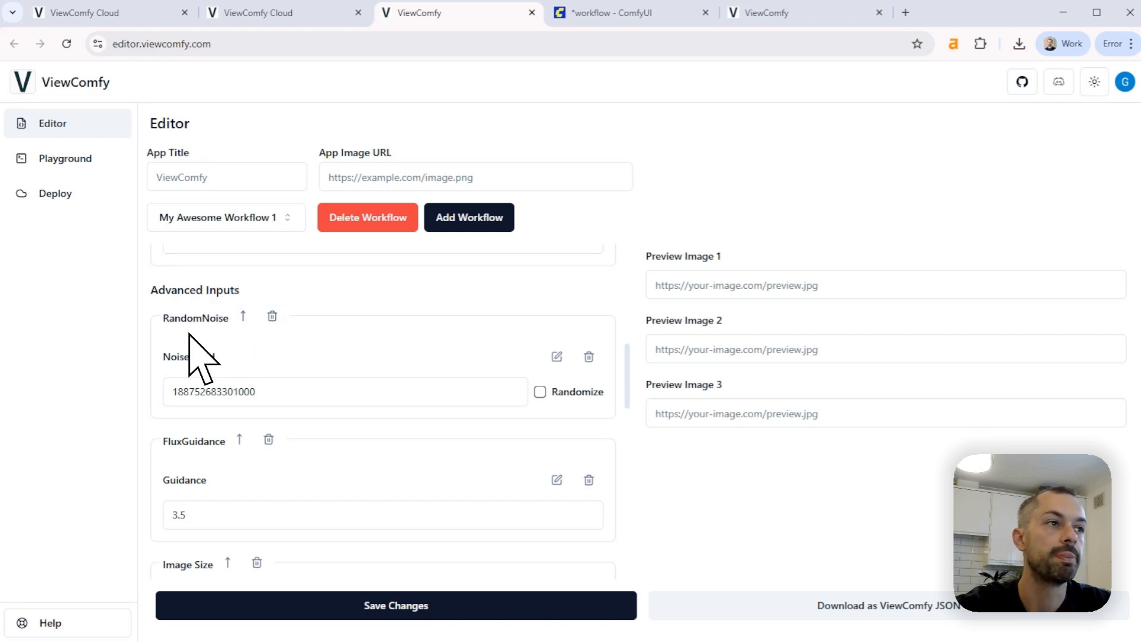
Clear the RandomNoise noise seed, set it to Randomize and save the changes
{"action": "double_click", "coordinate": [256, 392]}
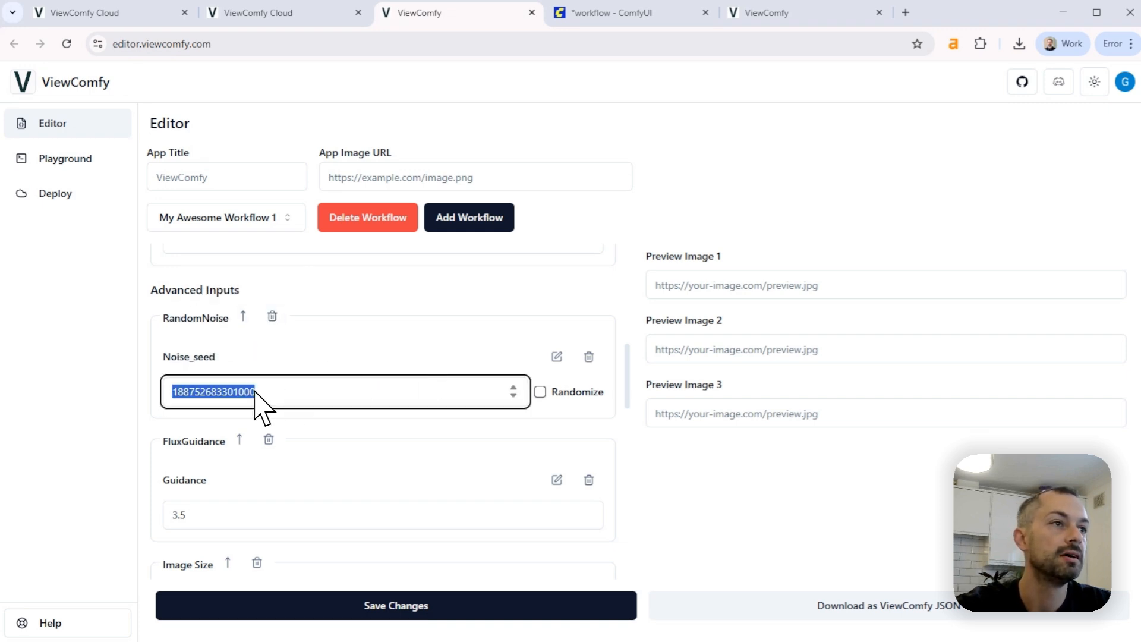
{"action": "key", "text": "BackSpace"}
{"action": "left_click", "coordinate": [541, 394]}
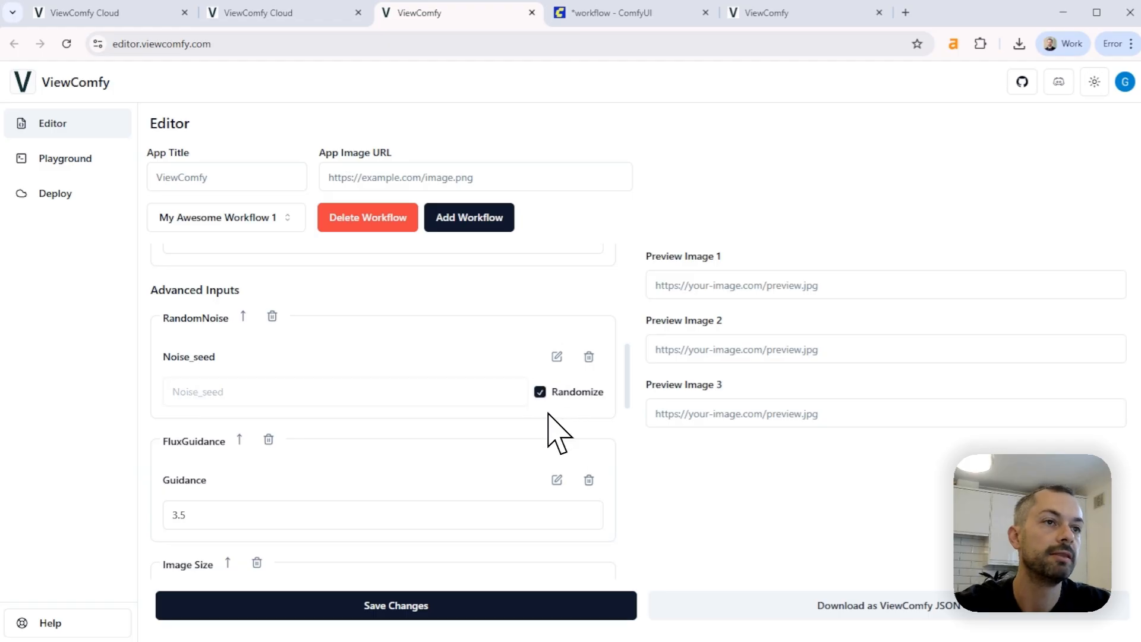
{"action": "left_click", "coordinate": [543, 598]}
Delete the FluxGuidance group from the advanced inputs
{"action": "scroll", "coordinate": [387, 398], "scroll_direction": "down", "scroll_amount": 1}
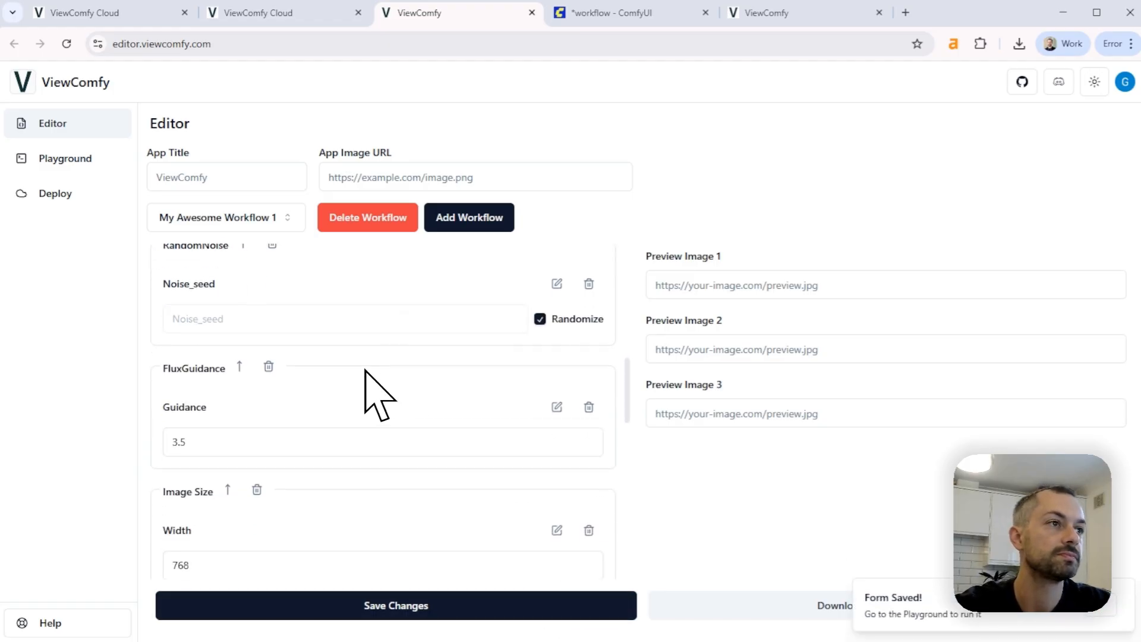
{"action": "scroll", "coordinate": [366, 392], "scroll_direction": "up", "scroll_amount": 1}
{"action": "scroll", "coordinate": [275, 446], "scroll_direction": "down", "scroll_amount": 1}
{"action": "left_click", "coordinate": [268, 367]}
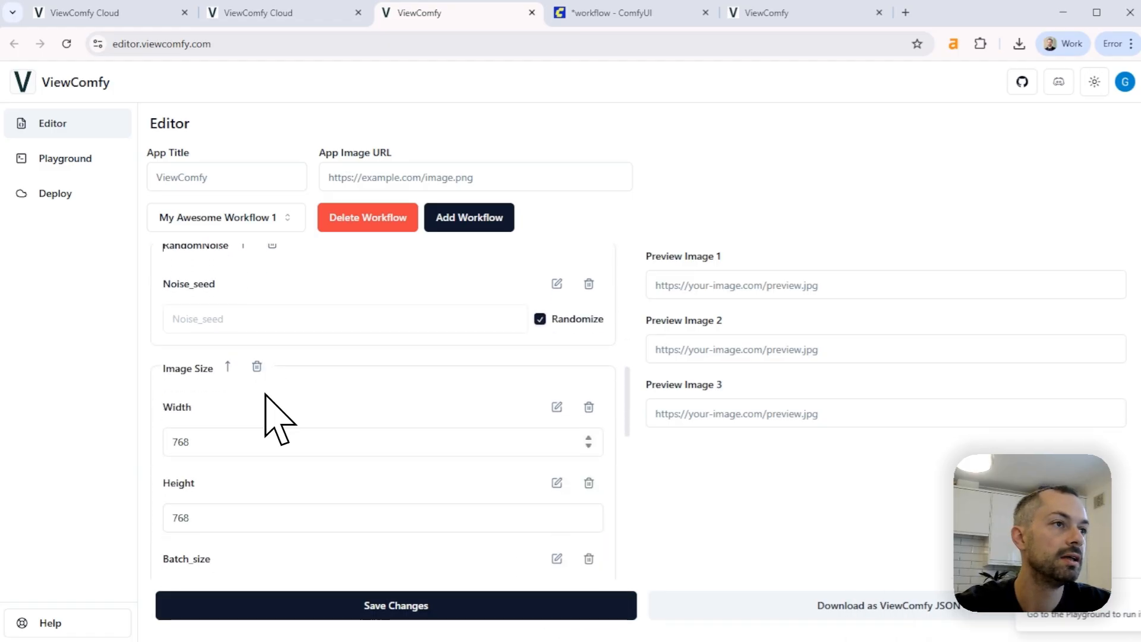
{"action": "double_click", "coordinate": [180, 369]}
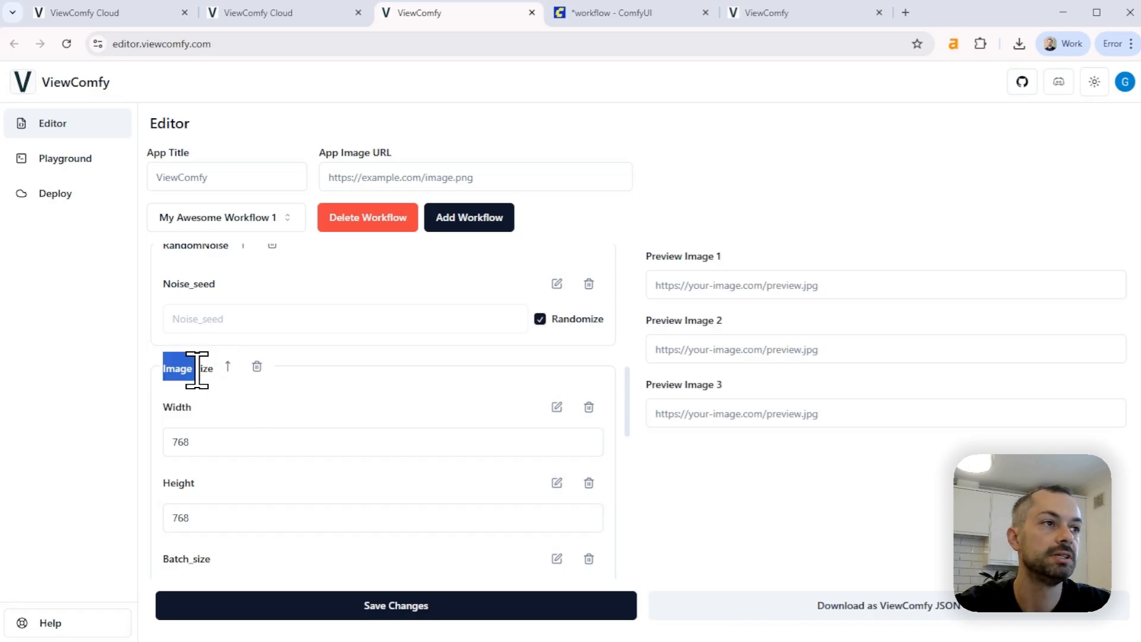
Delete the Batch_size input from the Image Size group in the advanced inputs and save the form changes
{"action": "scroll", "coordinate": [255, 416], "scroll_direction": "down", "scroll_amount": 1}
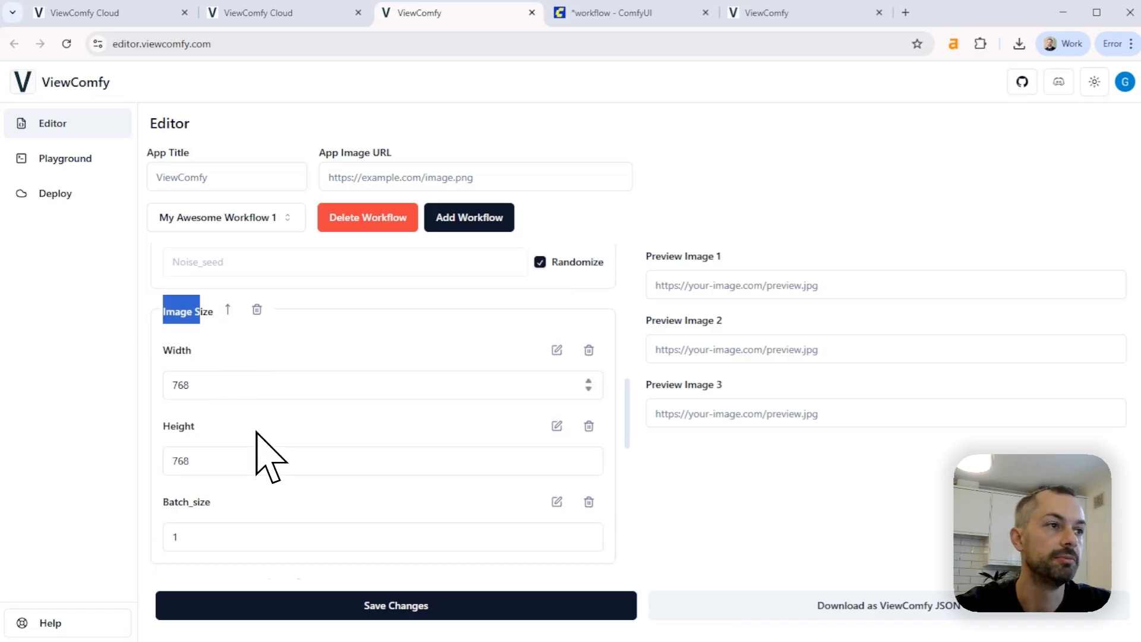
{"action": "scroll", "coordinate": [277, 461], "scroll_direction": "up", "scroll_amount": 1}
{"action": "scroll", "coordinate": [246, 482], "scroll_direction": "down", "scroll_amount": 2}
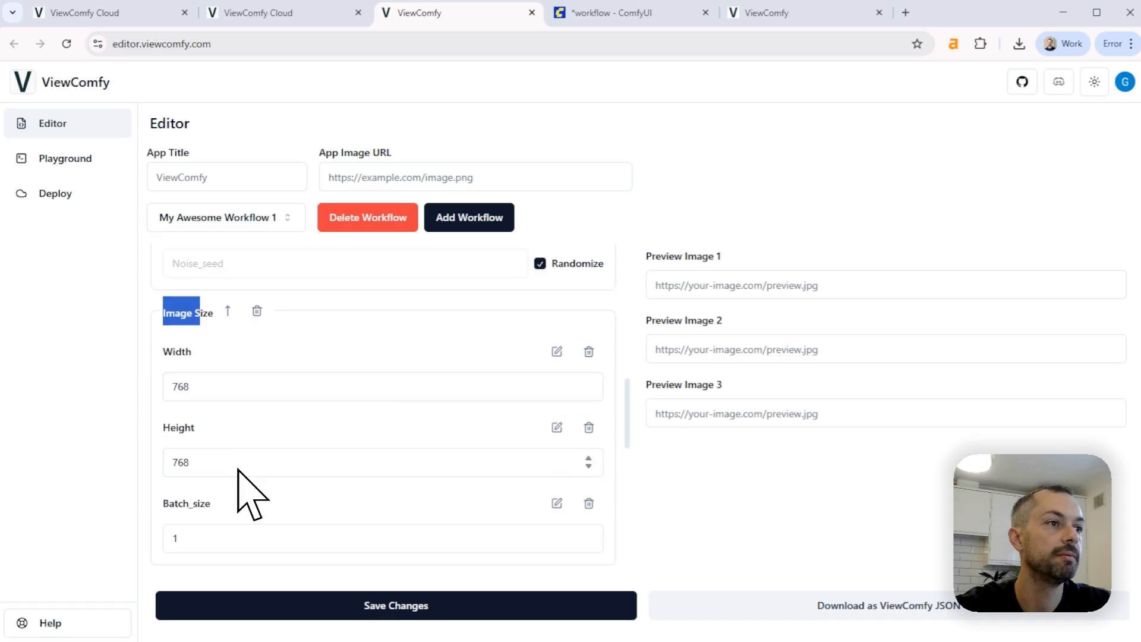
{"action": "left_click", "coordinate": [589, 412]}
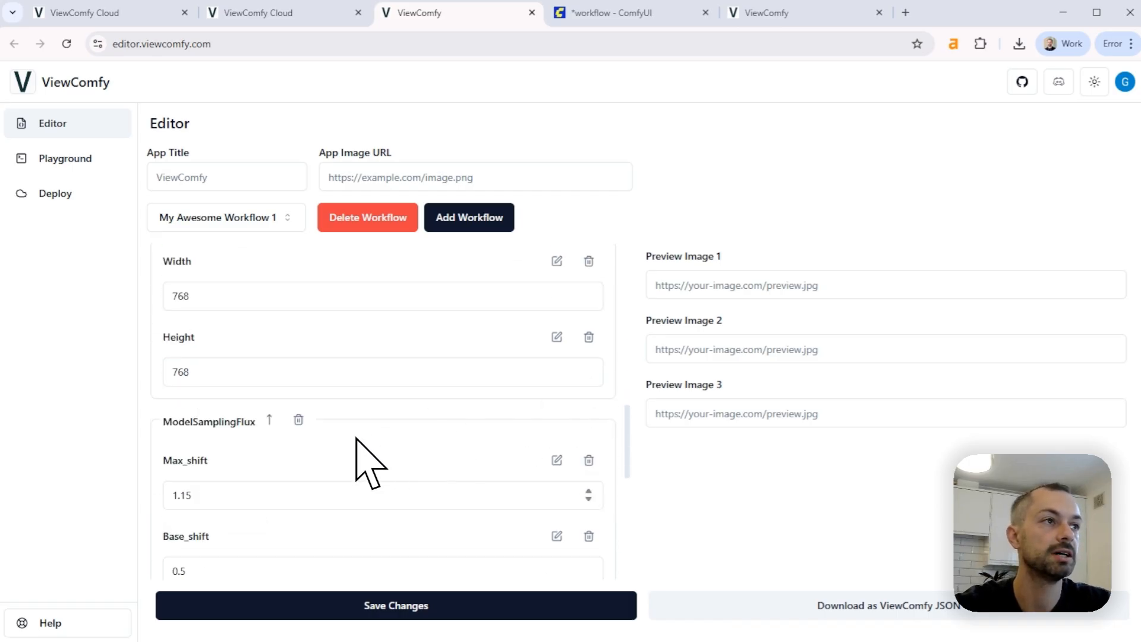
{"action": "scroll", "coordinate": [297, 434], "scroll_direction": "up", "scroll_amount": 1}
{"action": "left_click", "coordinate": [390, 612]}
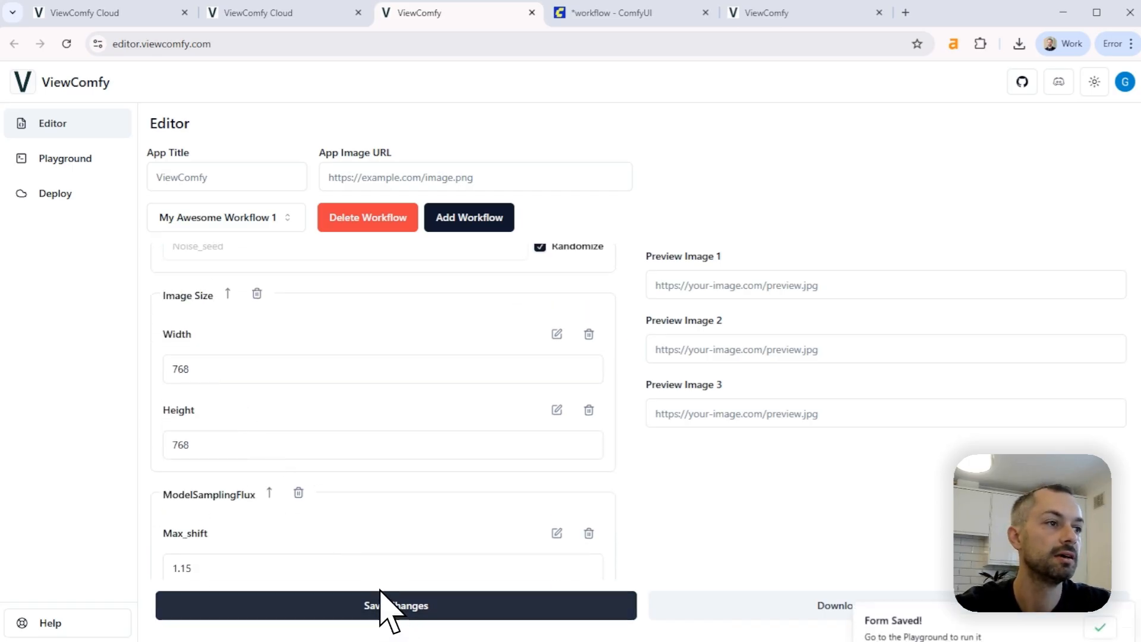
Delete the ModelSamplingFlux group and the Load LoRA group's Strength_clip input, and save the form changes
{"action": "scroll", "coordinate": [356, 474], "scroll_direction": "down", "scroll_amount": 2}
{"action": "left_click", "coordinate": [298, 346]}
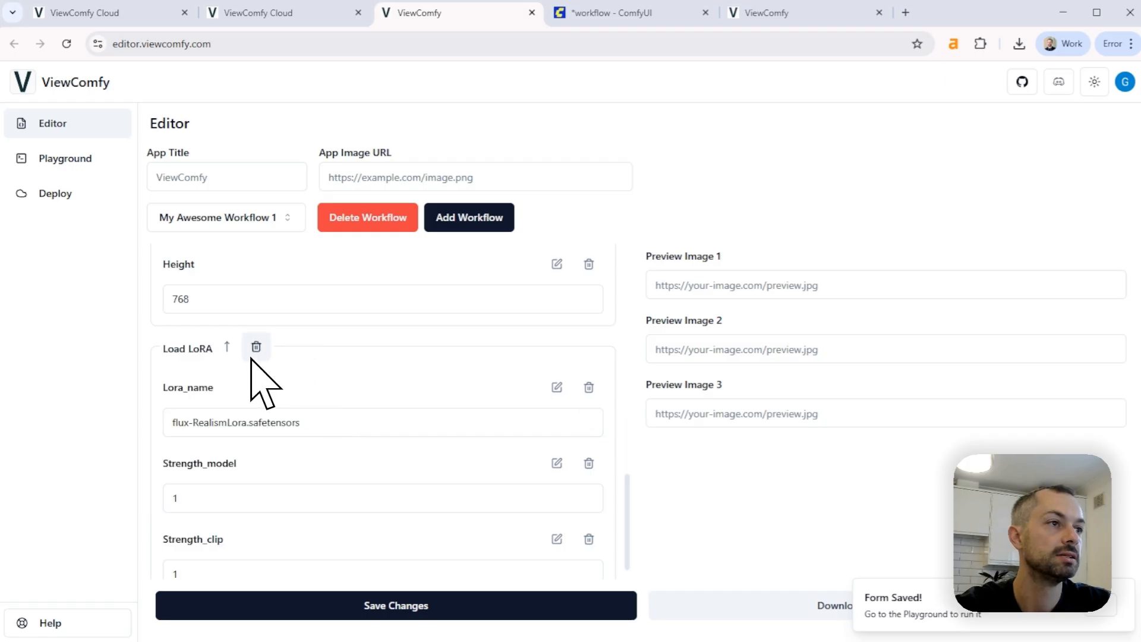
{"action": "scroll", "coordinate": [234, 471], "scroll_direction": "down", "scroll_amount": 1}
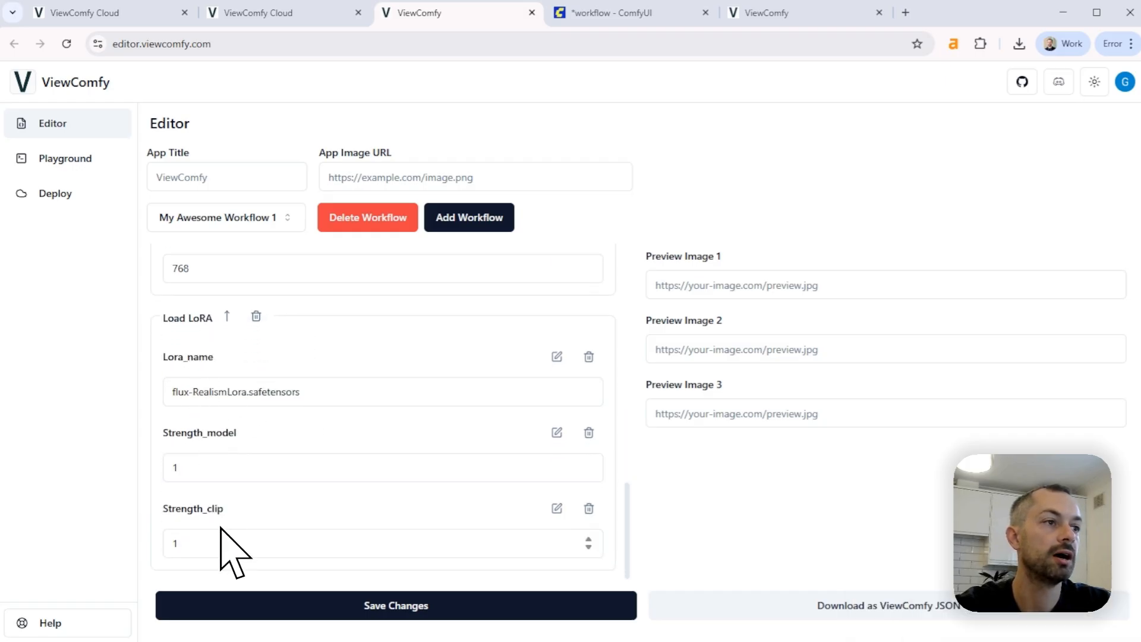
{"action": "left_click", "coordinate": [589, 509]}
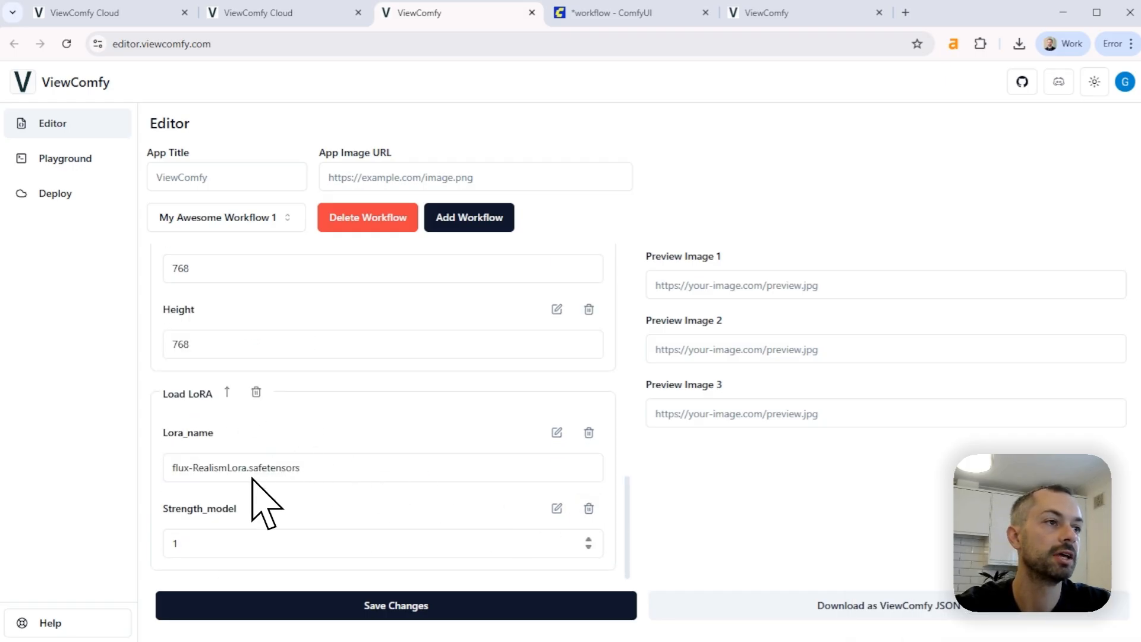
{"action": "left_click", "coordinate": [337, 616]}
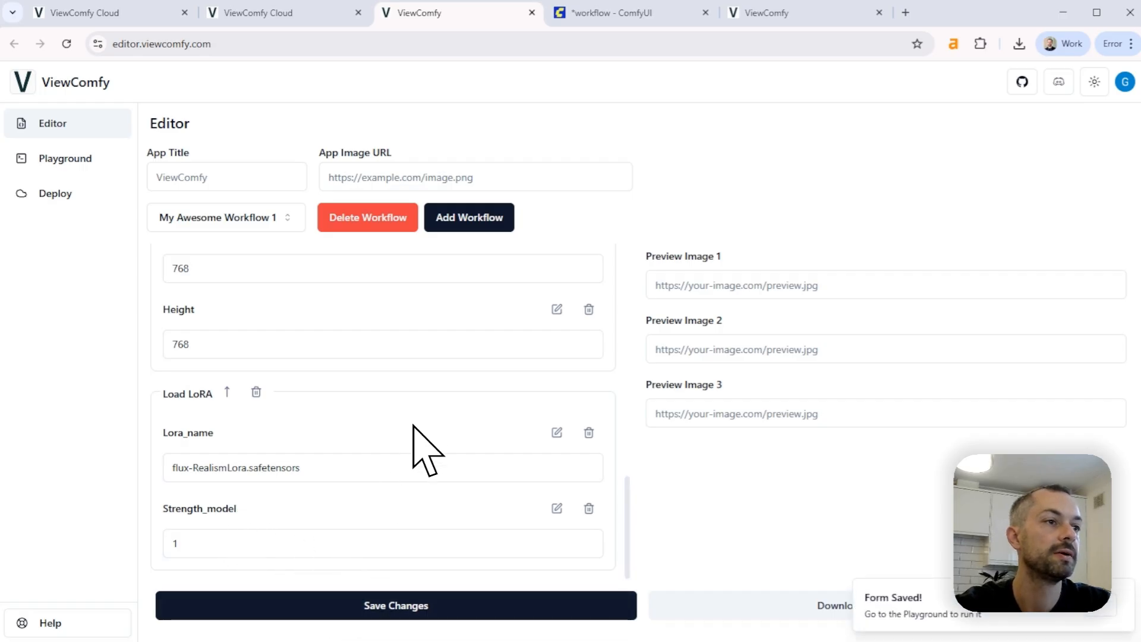
Preview the trimmed workflow form in the Playground, including its expanded advanced inputs
{"action": "scroll", "coordinate": [413, 425], "scroll_direction": "up", "scroll_amount": 5}
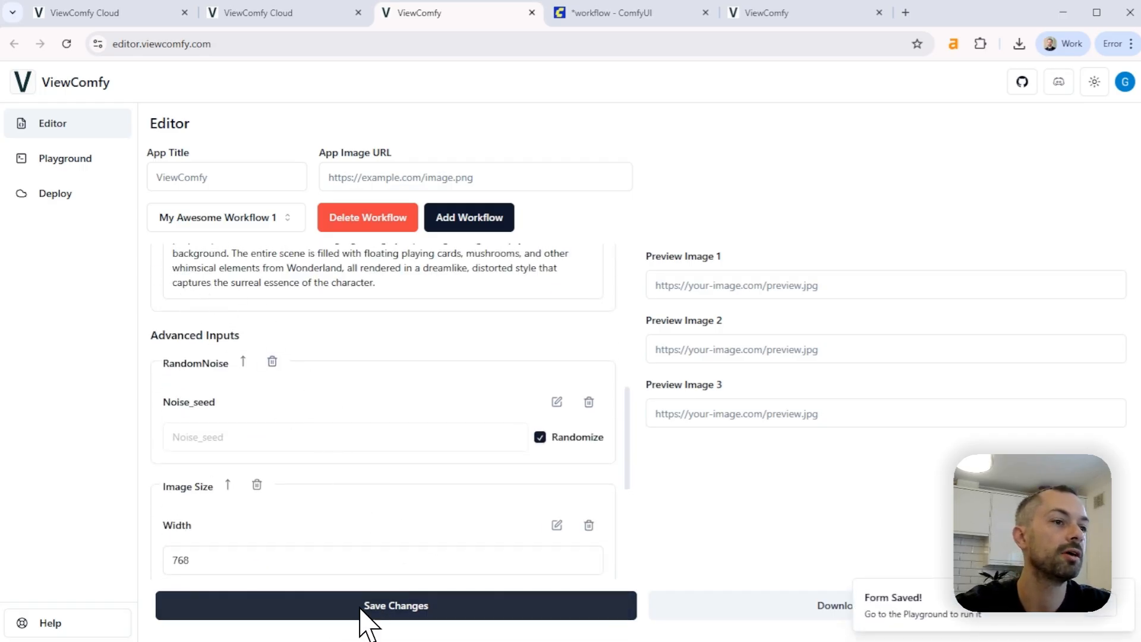
{"action": "left_click", "coordinate": [60, 159]}
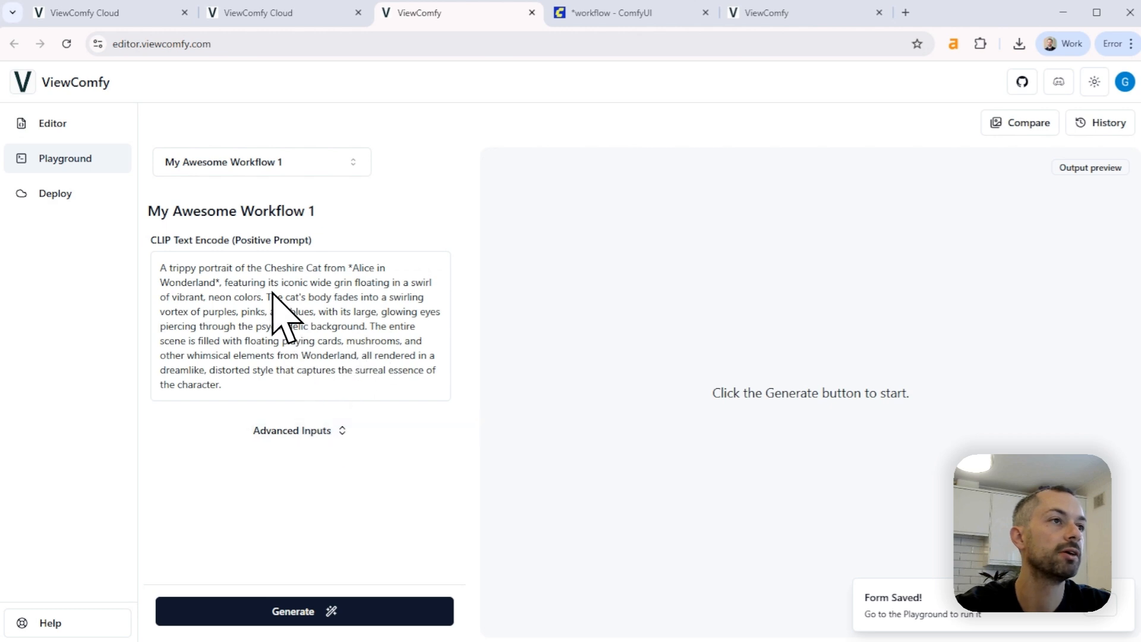
{"action": "left_click", "coordinate": [335, 429]}
{"action": "scroll", "coordinate": [351, 407], "scroll_direction": "down", "scroll_amount": 4}
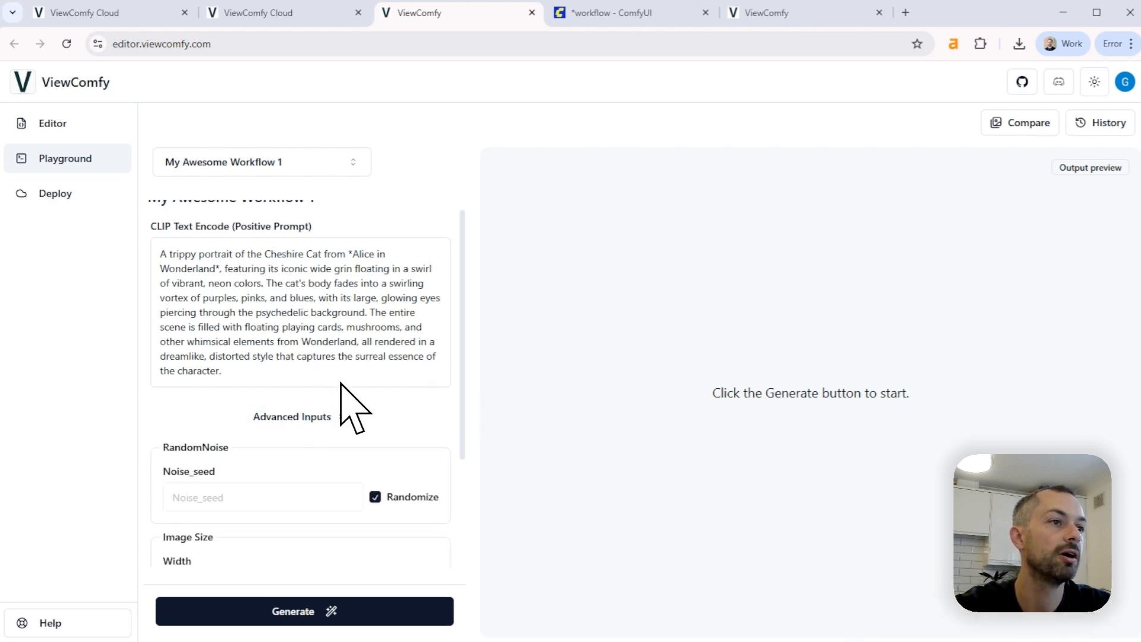
{"action": "scroll", "coordinate": [226, 292], "scroll_direction": "down", "scroll_amount": 1}
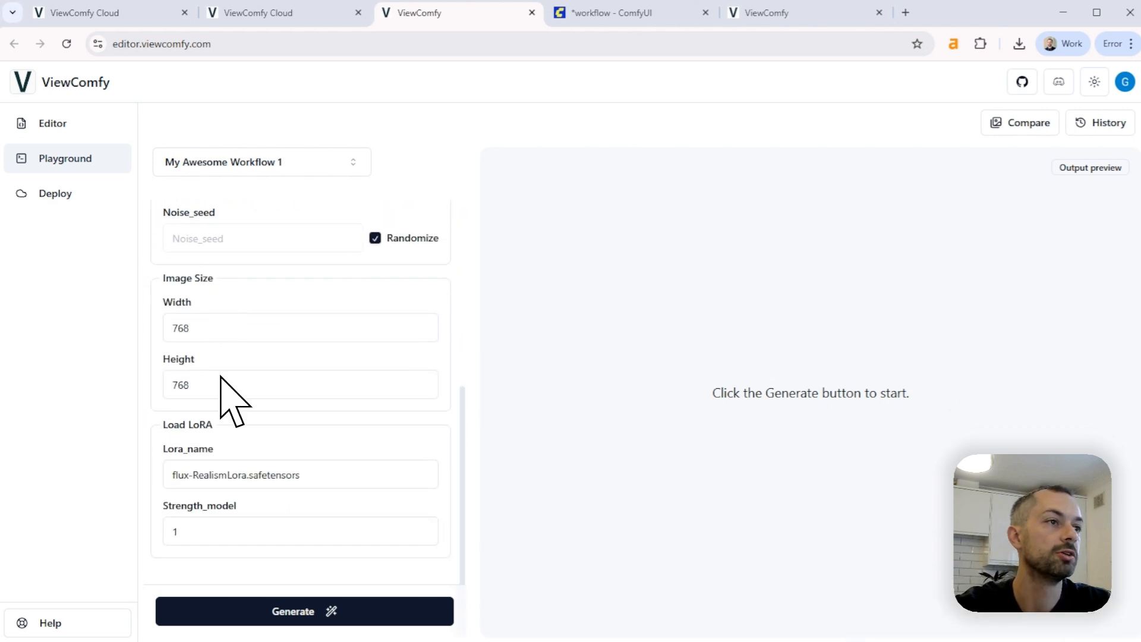
{"action": "scroll", "coordinate": [250, 463], "scroll_direction": "up", "scroll_amount": 5}
{"action": "scroll", "coordinate": [255, 482], "scroll_direction": "down", "scroll_amount": 3}
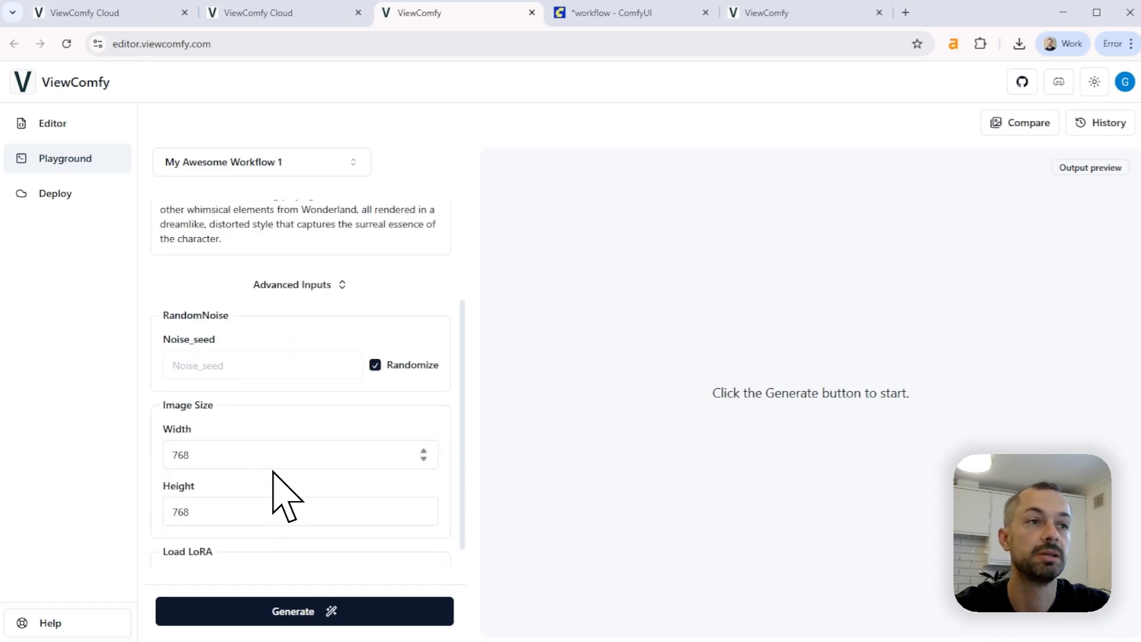
{"action": "scroll", "coordinate": [285, 499], "scroll_direction": "up", "scroll_amount": 5}
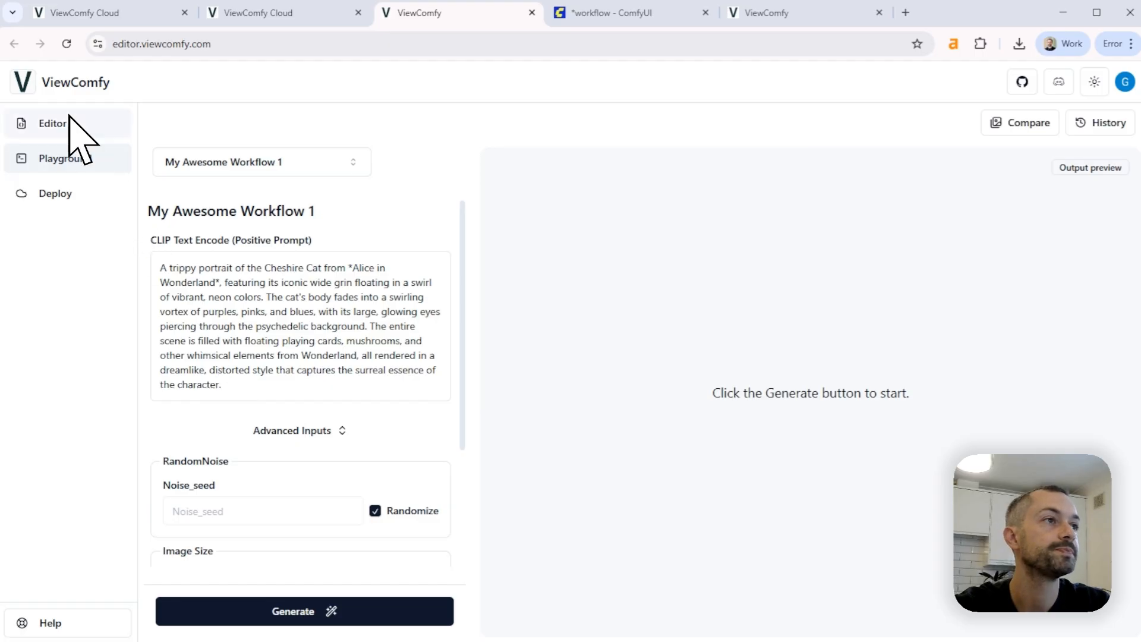
Return to the Editor and check the settings of the CLIP Text Encode (Positive Prompt) input without changing them
{"action": "left_click", "coordinate": [70, 122]}
{"action": "scroll", "coordinate": [331, 411], "scroll_direction": "down", "scroll_amount": 6}
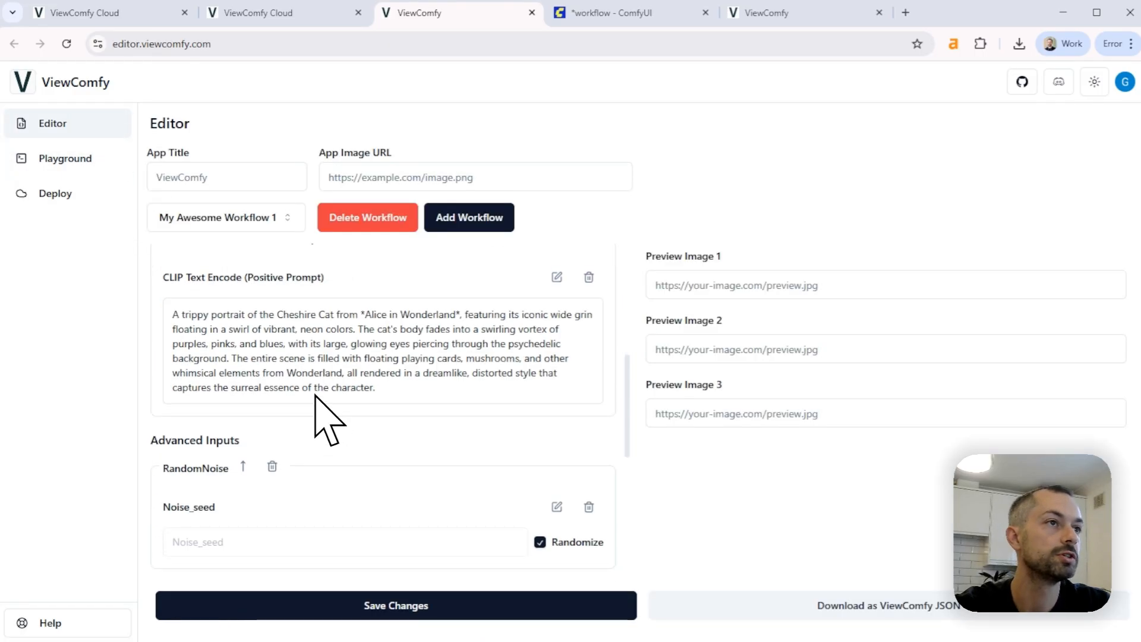
{"action": "scroll", "coordinate": [357, 399], "scroll_direction": "up", "scroll_amount": 1}
{"action": "left_click", "coordinate": [557, 346]}
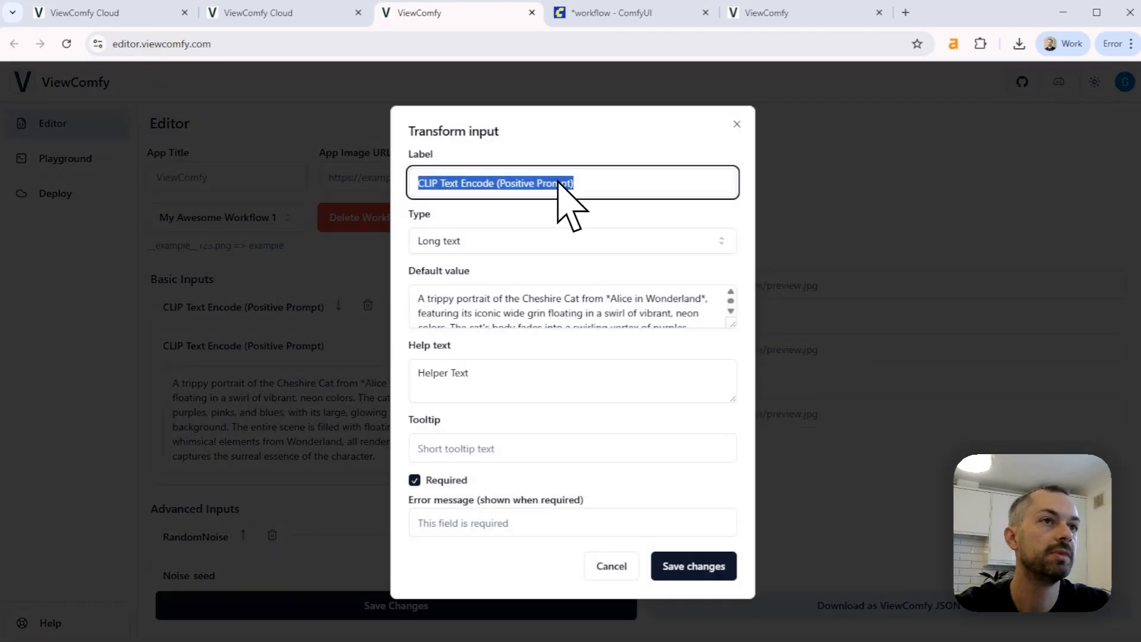
{"action": "left_click", "coordinate": [736, 124]}
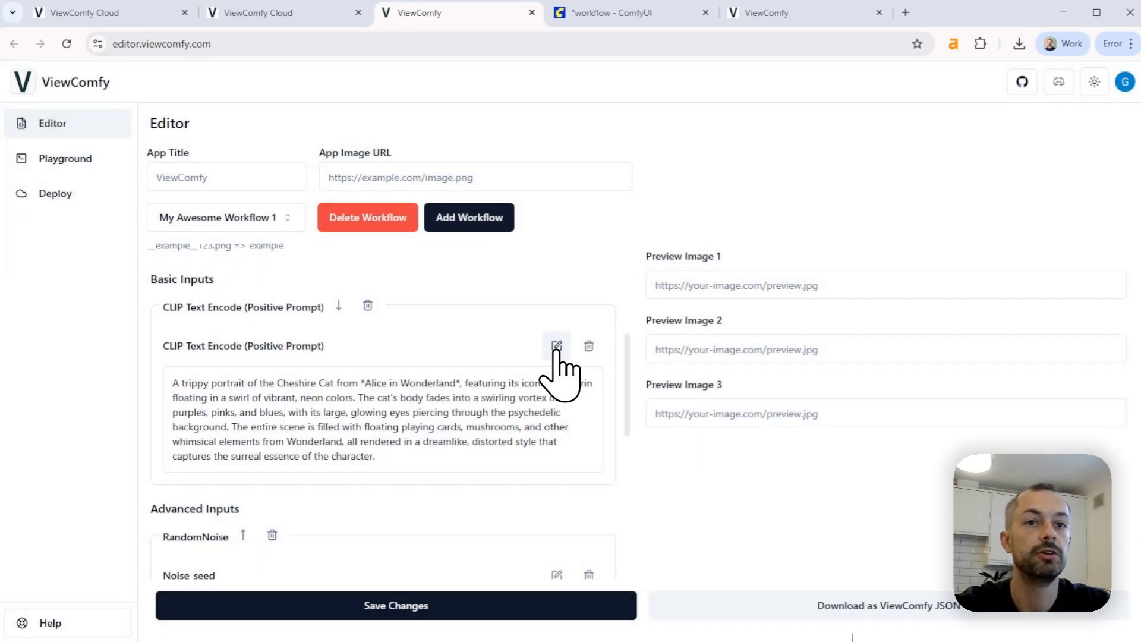
Relabel the CLIP Text Encode (Positive Prompt) input as Prompt, check its default value and save the input settings
{"action": "left_click", "coordinate": [557, 346]}
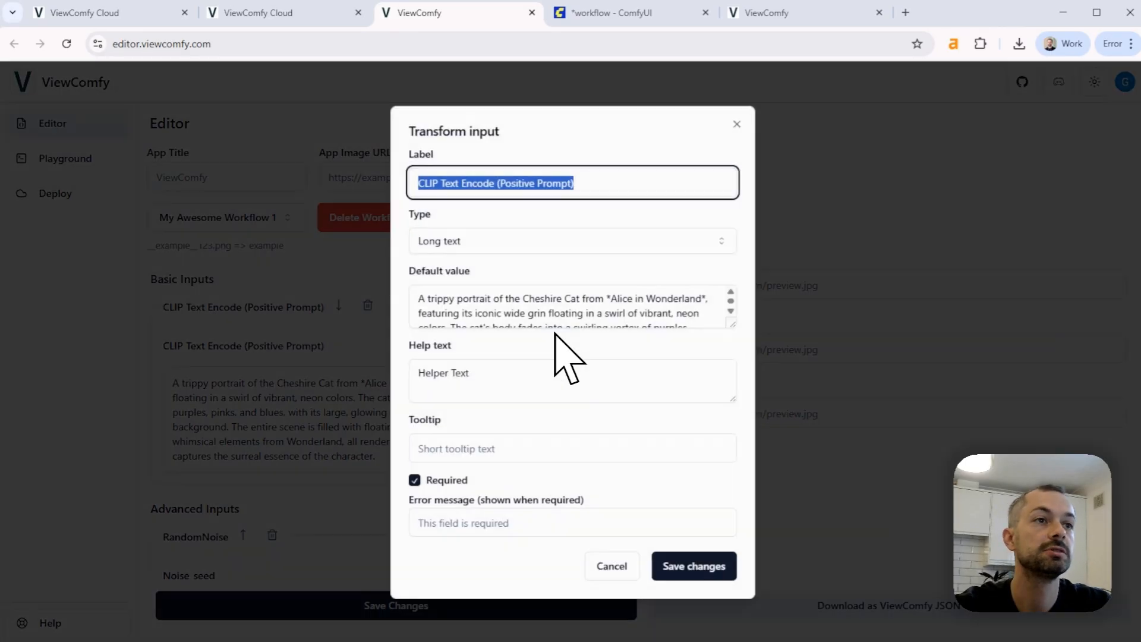
{"action": "left_click", "coordinate": [511, 184]}
{"action": "left_click_drag", "start_coordinate": [536, 184], "coordinate": [407, 197]}
{"action": "key", "text": "BackSpace"}
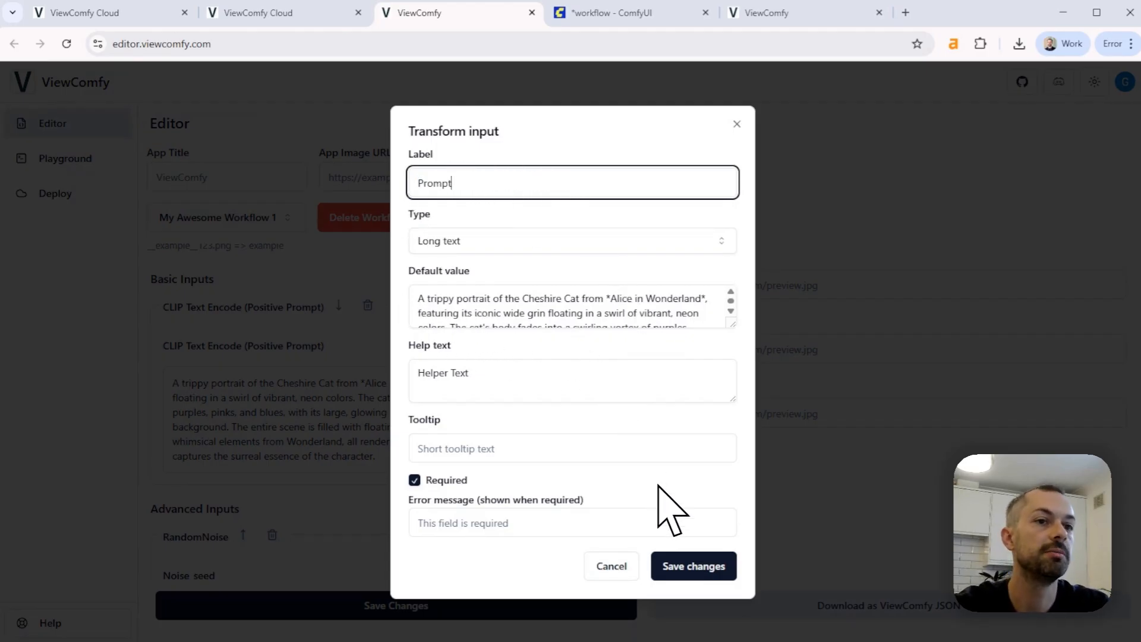
{"action": "key", "text": "BackSpace"}
{"action": "left_click", "coordinate": [690, 316]}
{"action": "key", "text": "ctrl+a"}
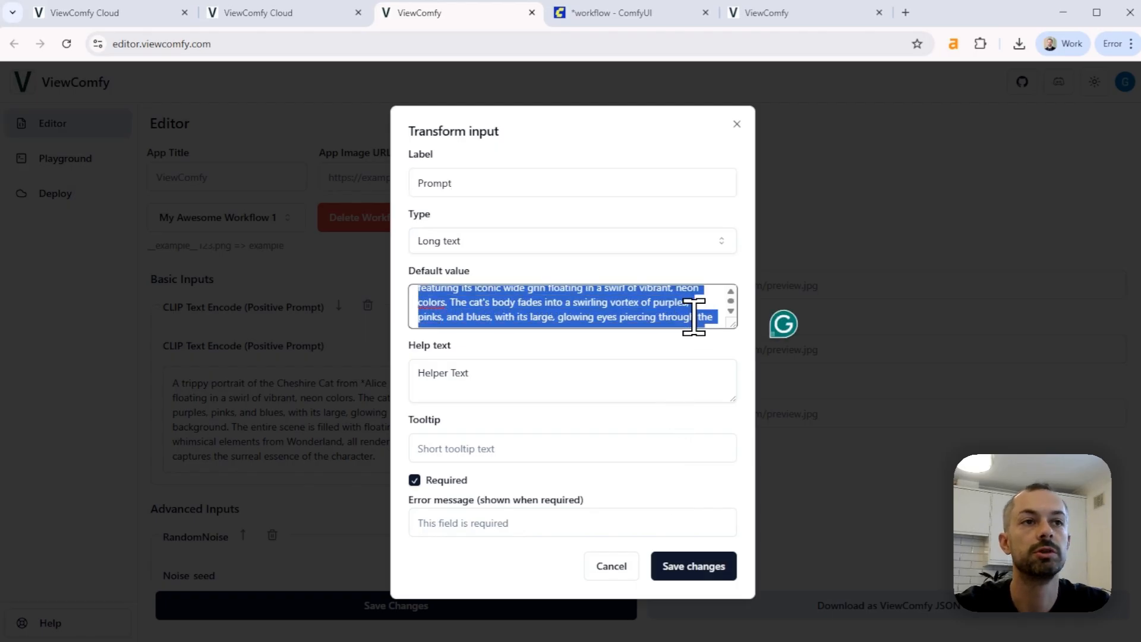
{"action": "scroll", "coordinate": [618, 319], "scroll_direction": "up", "scroll_amount": 1}
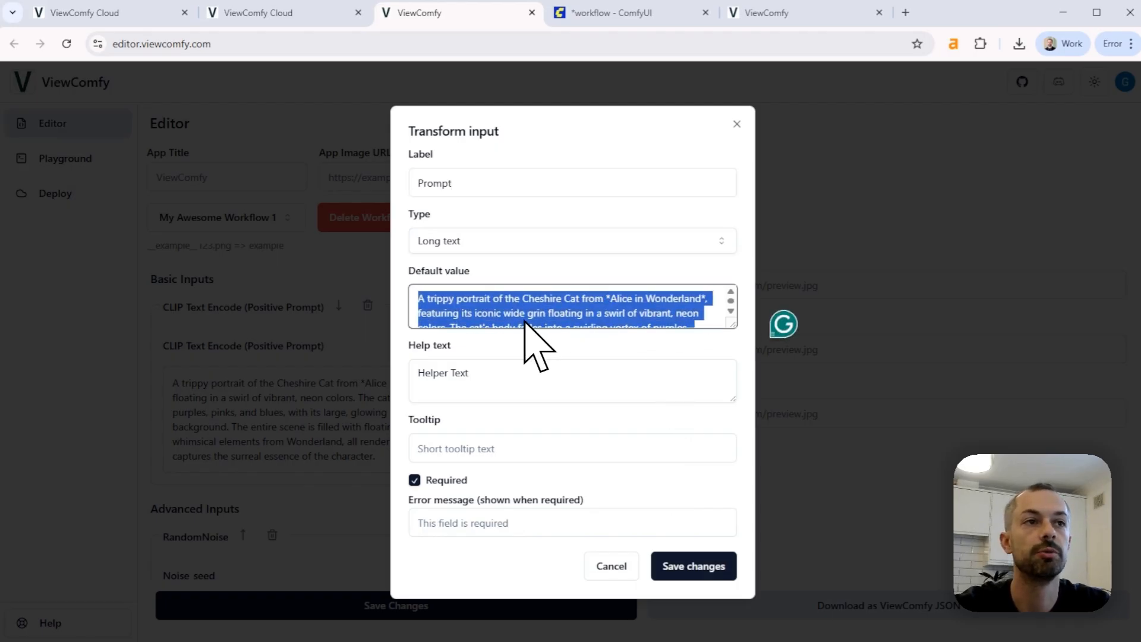
{"action": "left_click", "coordinate": [705, 568]}
Relabel the RandomNoise group's Noise_seed input as Seed and save the input settings
{"action": "scroll", "coordinate": [344, 466], "scroll_direction": "up", "scroll_amount": 2}
{"action": "scroll", "coordinate": [344, 465], "scroll_direction": "down", "scroll_amount": 4}
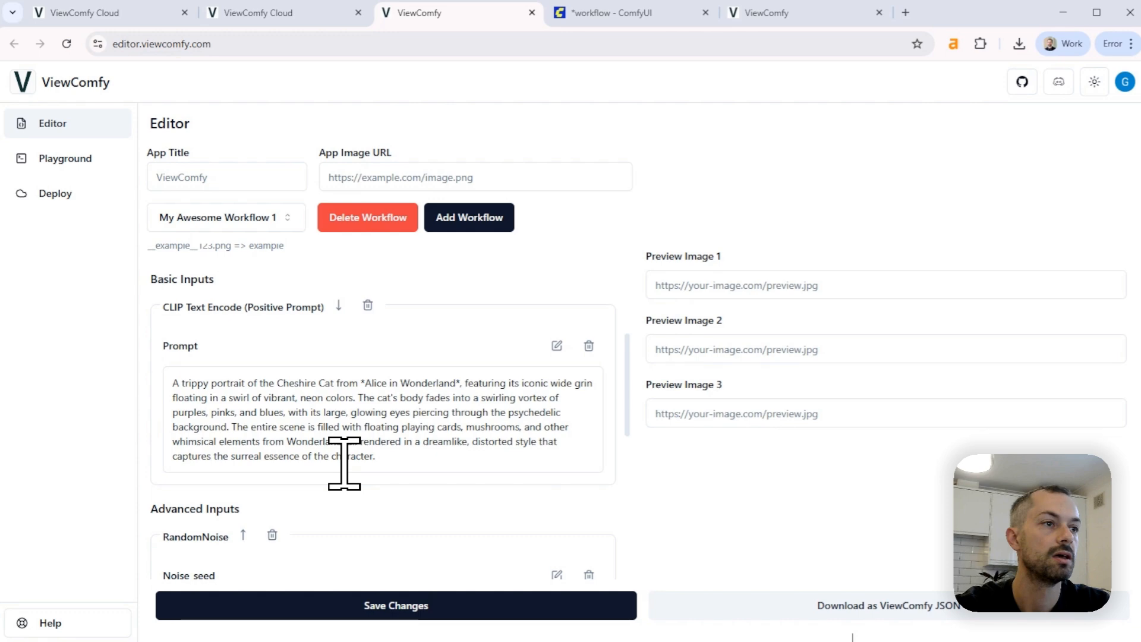
{"action": "scroll", "coordinate": [344, 463], "scroll_direction": "down", "scroll_amount": 1}
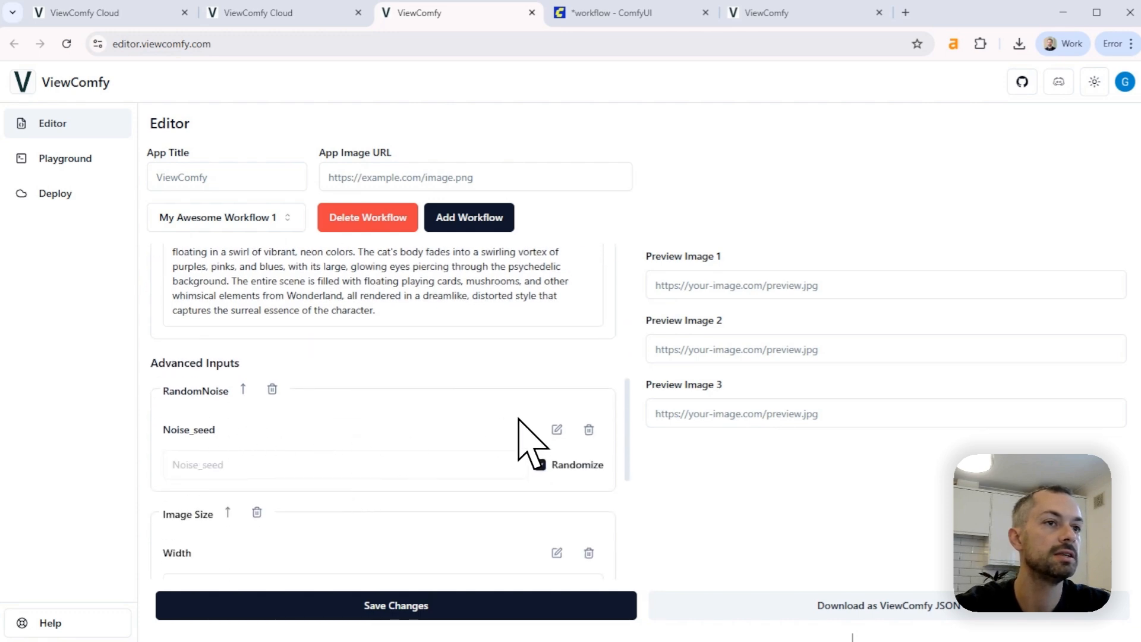
{"action": "left_click", "coordinate": [557, 429]}
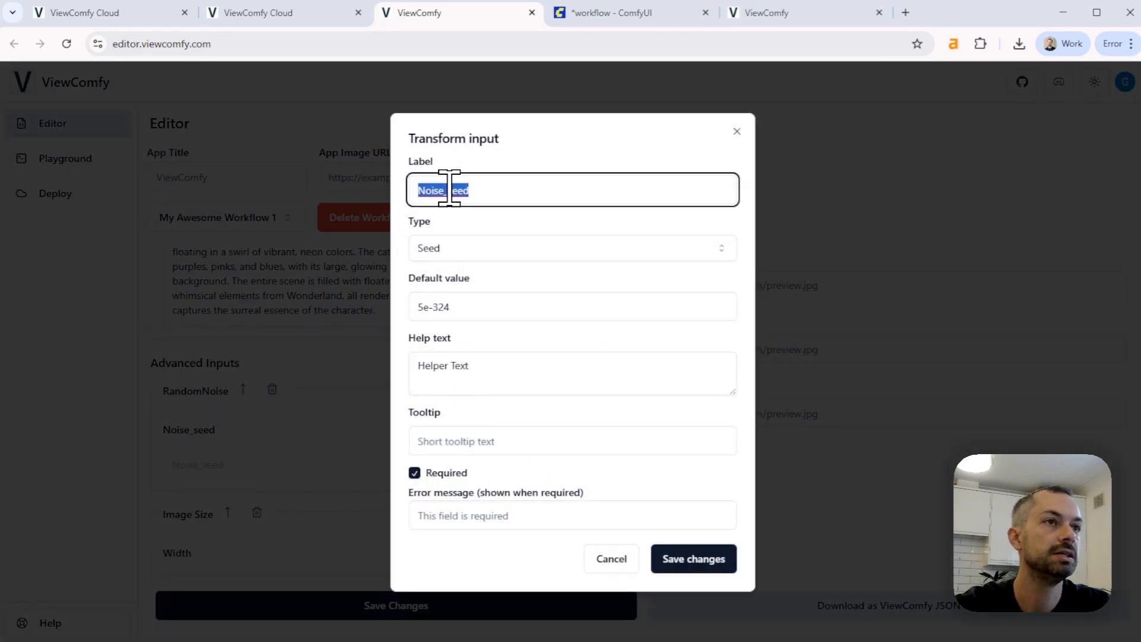
{"action": "left_click_drag", "start_coordinate": [448, 191], "coordinate": [386, 202]}
{"action": "type", "text": "S"}
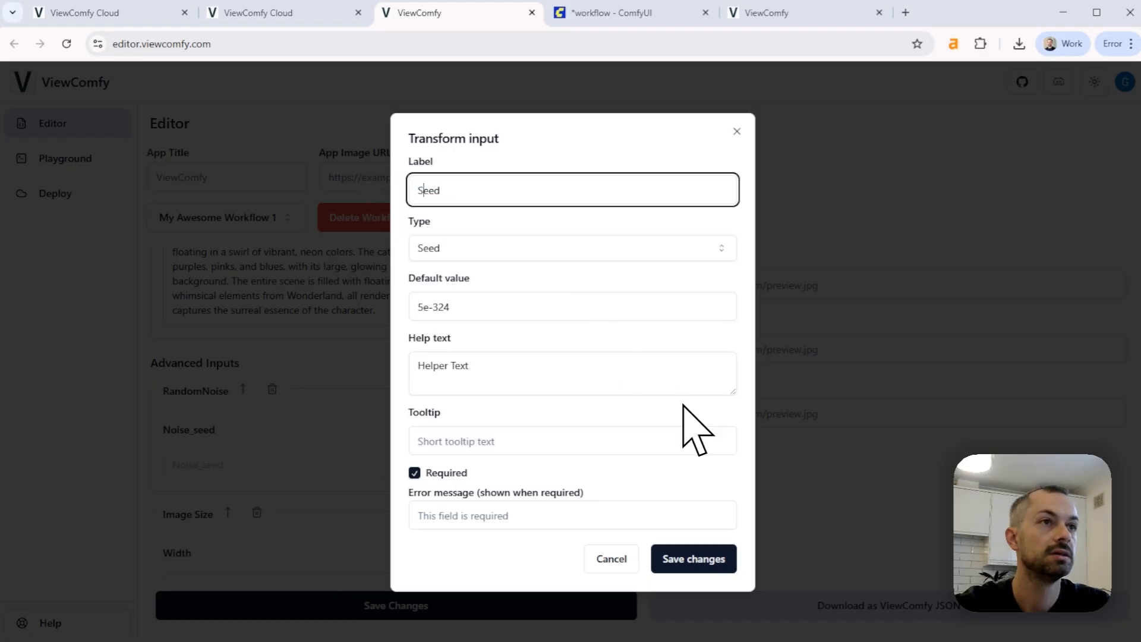
{"action": "left_click", "coordinate": [735, 558]}
Relabel the Load LoRA group's Strength_model input as Lora Strength
{"action": "scroll", "coordinate": [458, 434], "scroll_direction": "down", "scroll_amount": 1}
{"action": "scroll", "coordinate": [456, 432], "scroll_direction": "down", "scroll_amount": 2}
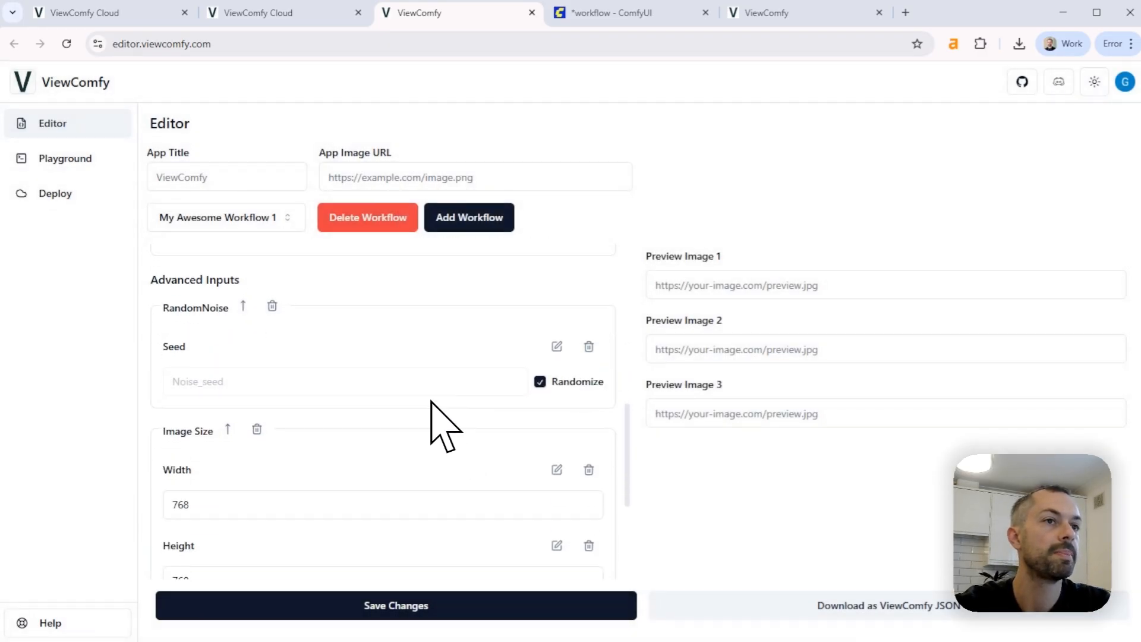
{"action": "scroll", "coordinate": [172, 410], "scroll_direction": "down", "scroll_amount": 1}
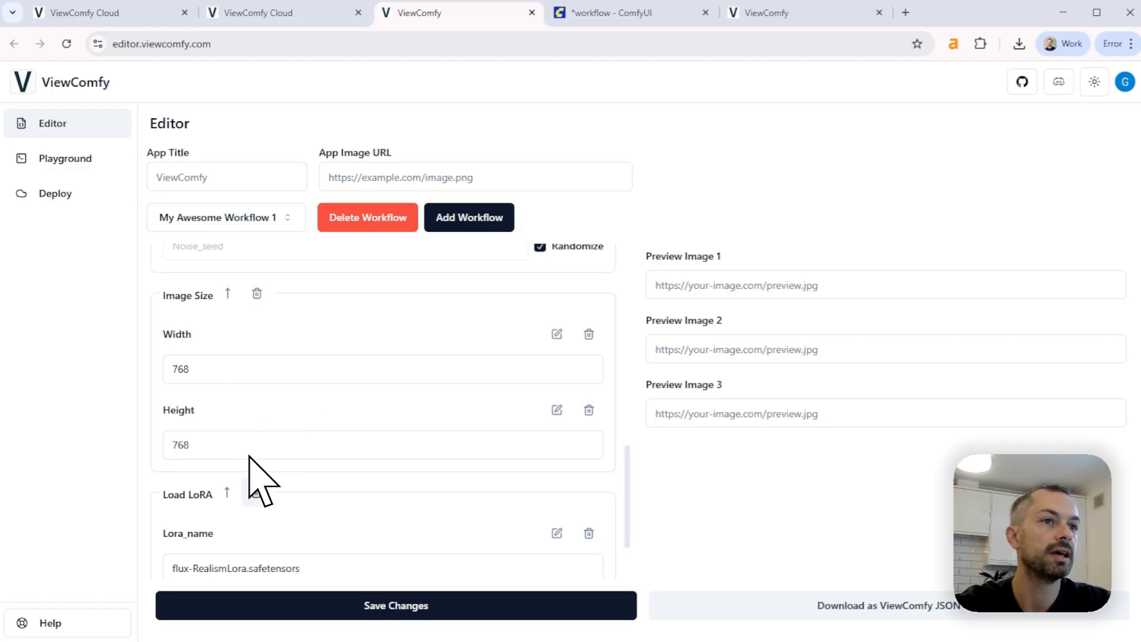
{"action": "scroll", "coordinate": [297, 481], "scroll_direction": "down", "scroll_amount": 2}
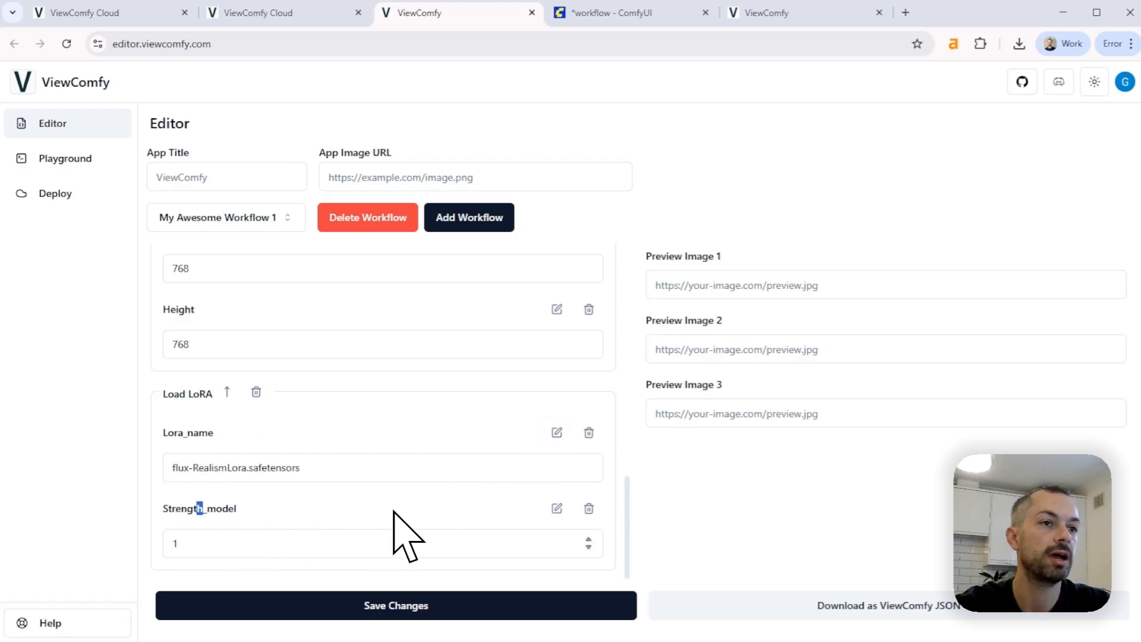
{"action": "left_click", "coordinate": [557, 508]}
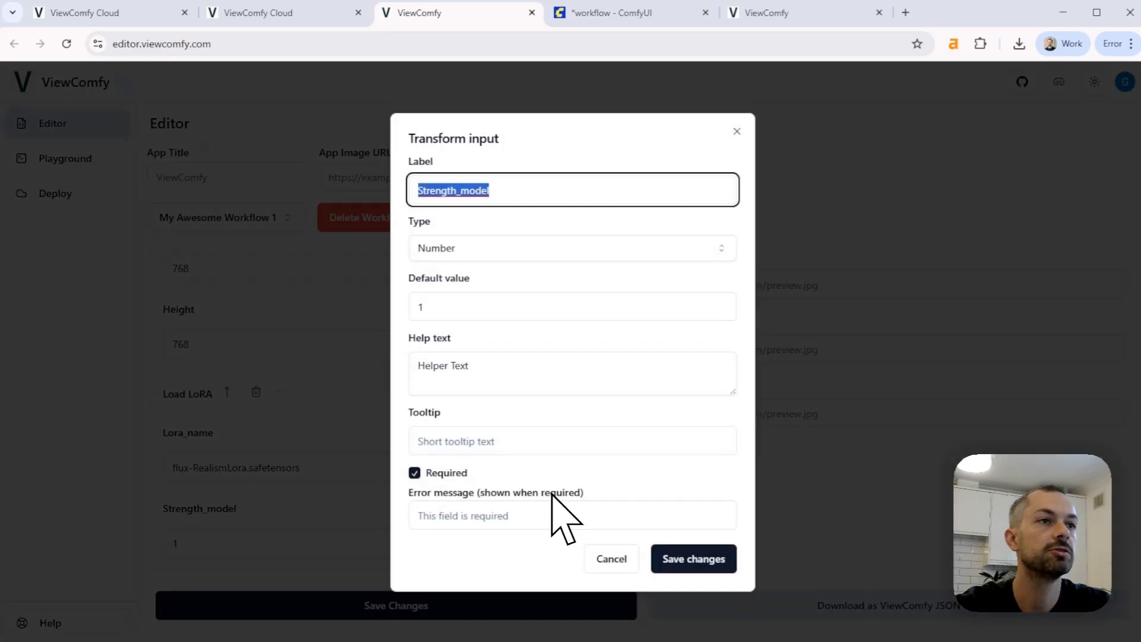
{"action": "left_click", "coordinate": [509, 194]}
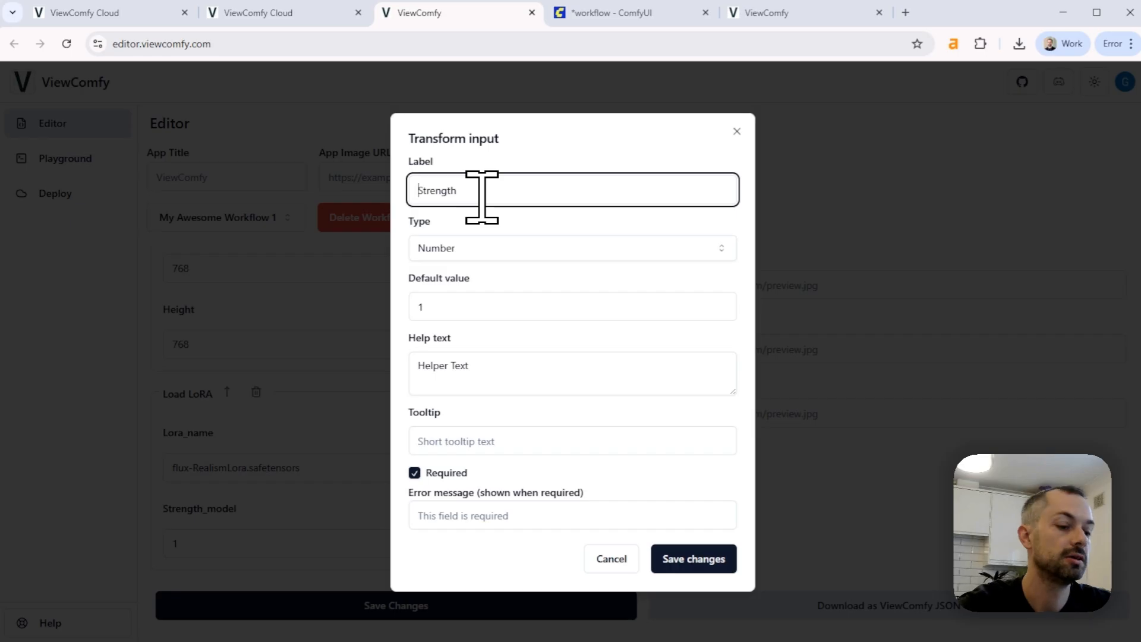
Change the Lora Strength input's type to Slider with a maximum of 1 and a step of 0.1, and save it
{"action": "left_click", "coordinate": [570, 251]}
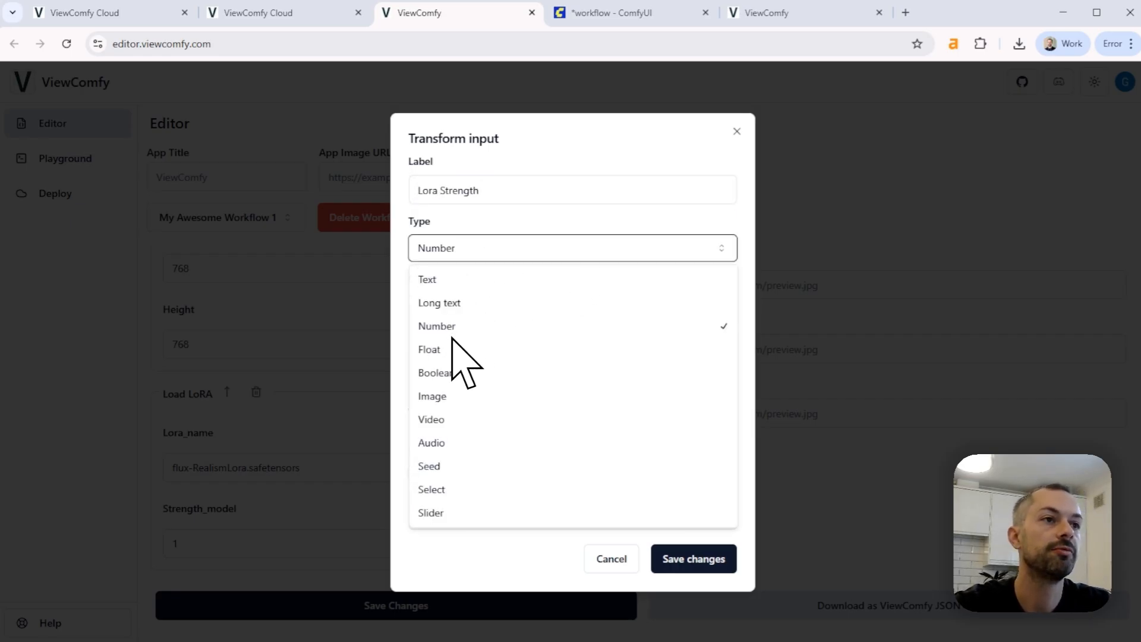
{"action": "left_click", "coordinate": [438, 513]}
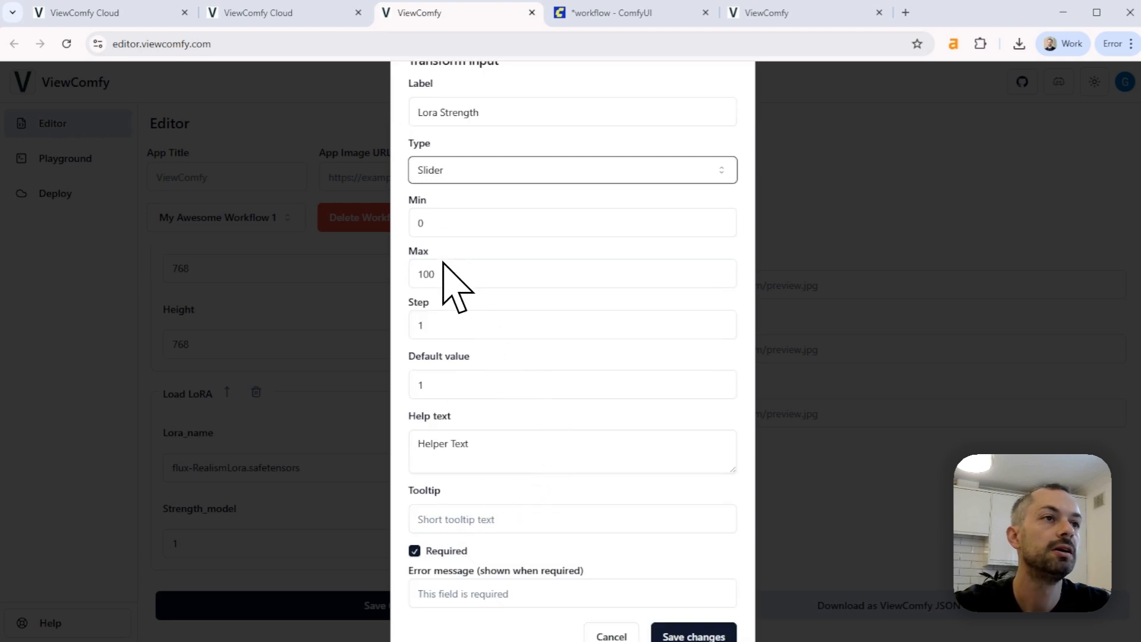
{"action": "left_click_drag", "start_coordinate": [457, 273], "coordinate": [423, 274]}
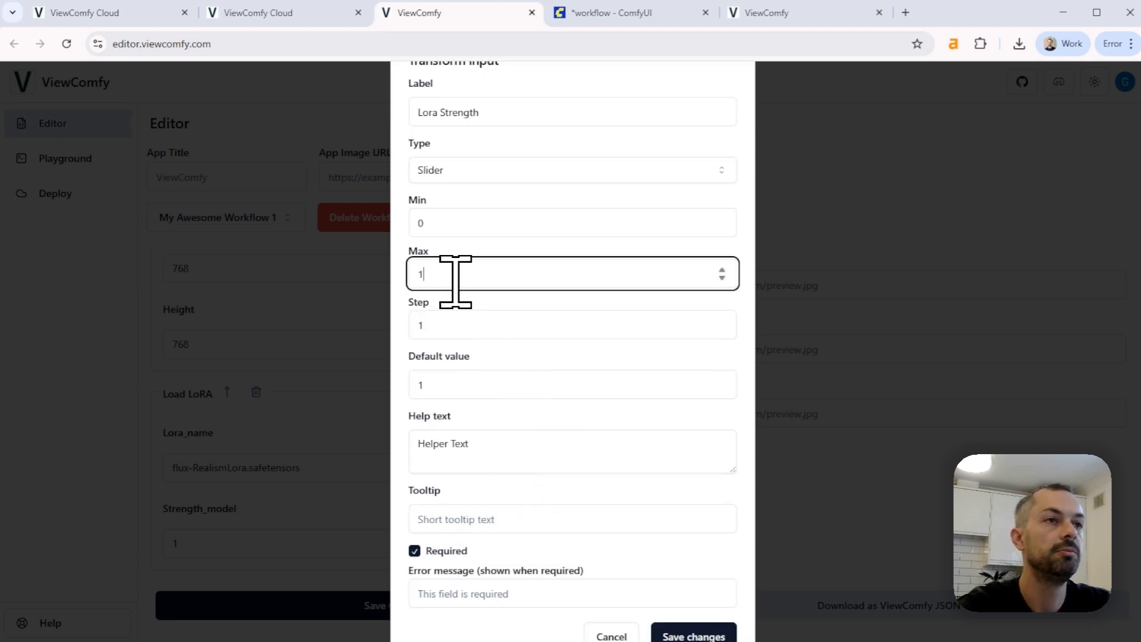
{"action": "key", "text": "Tab"}
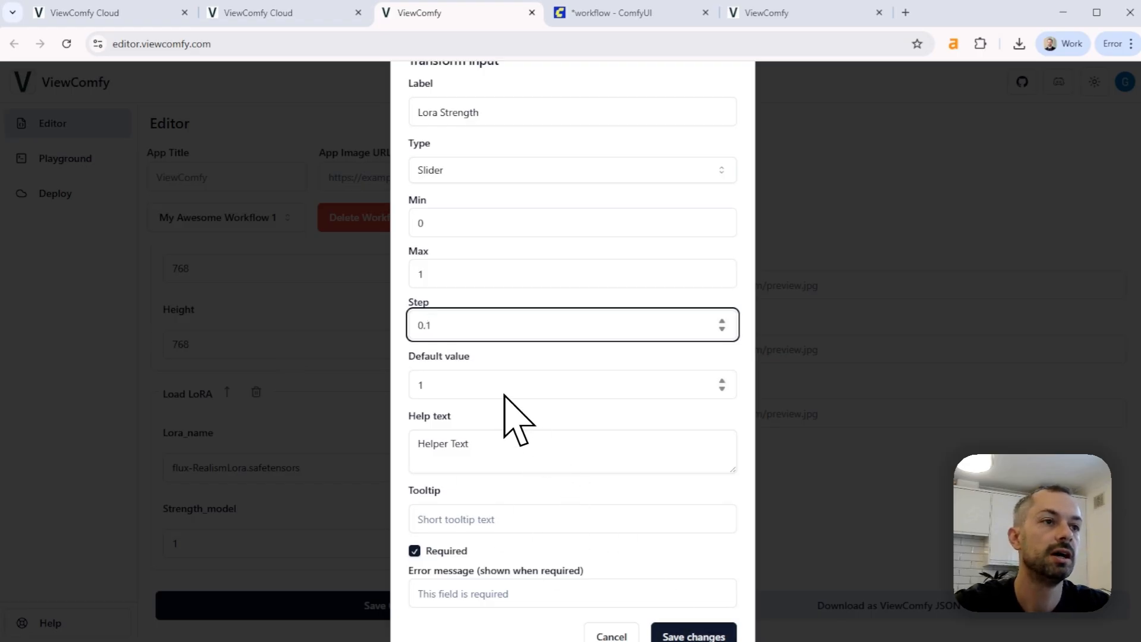
{"action": "left_click", "coordinate": [690, 633]}
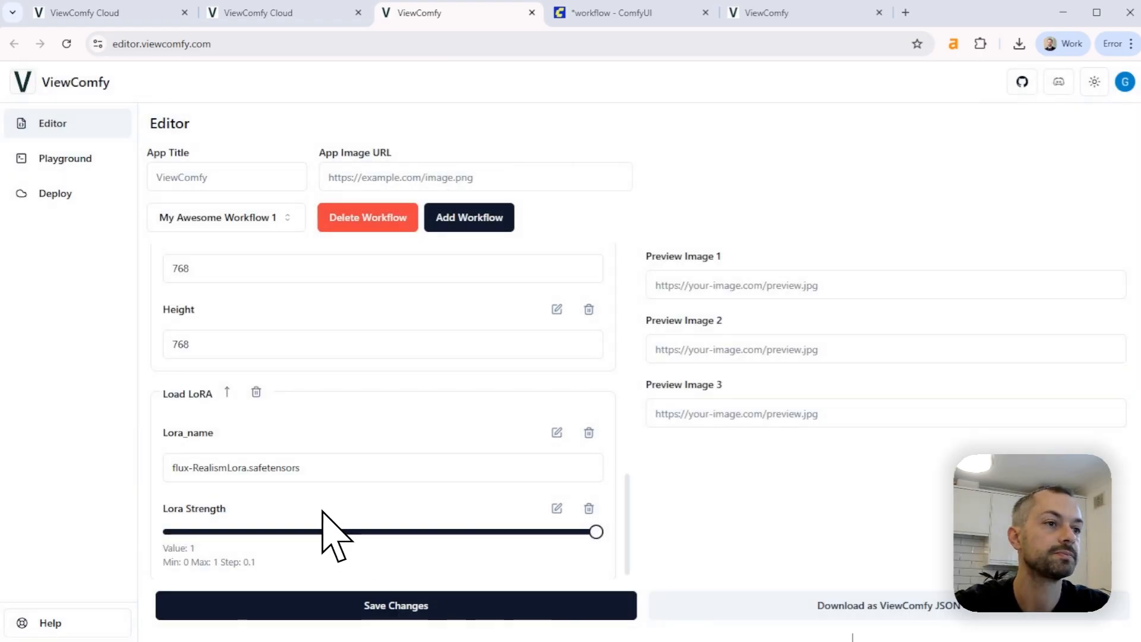
Change the Load LoRA group's Lora_name input type to Select
{"action": "mouse_move", "coordinate": [593, 529]}
{"action": "left_mouse_down"}
{"action": "mouse_move", "coordinate": [556, 543]}
{"action": "mouse_move", "coordinate": [221, 542]}
{"action": "mouse_move", "coordinate": [597, 538]}
{"action": "left_mouse_up"}
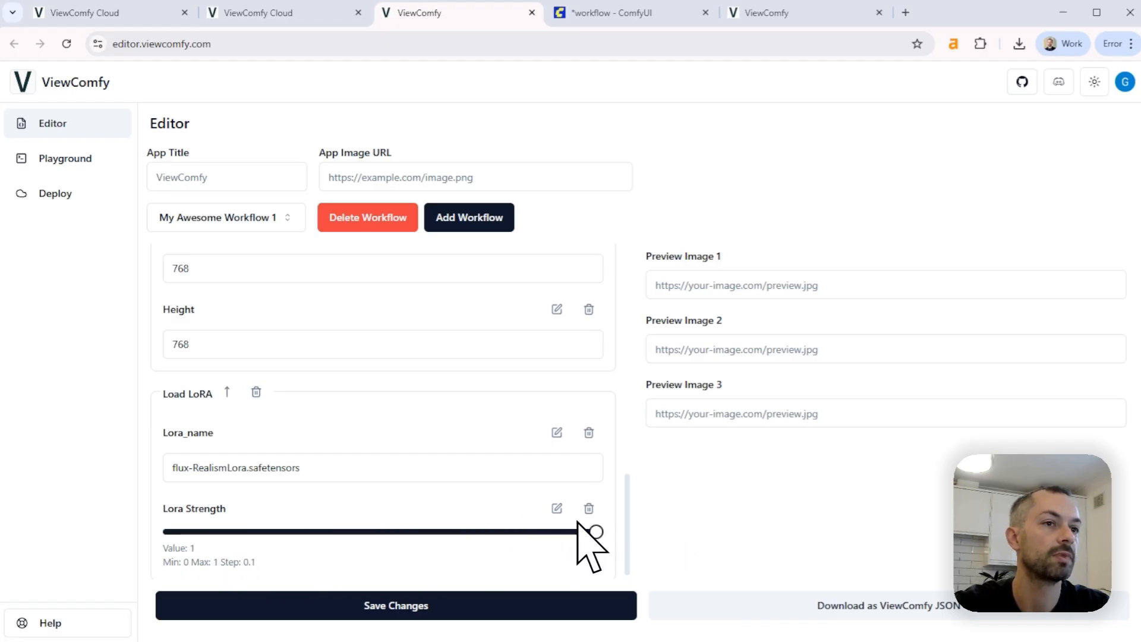
{"action": "left_click", "coordinate": [326, 468]}
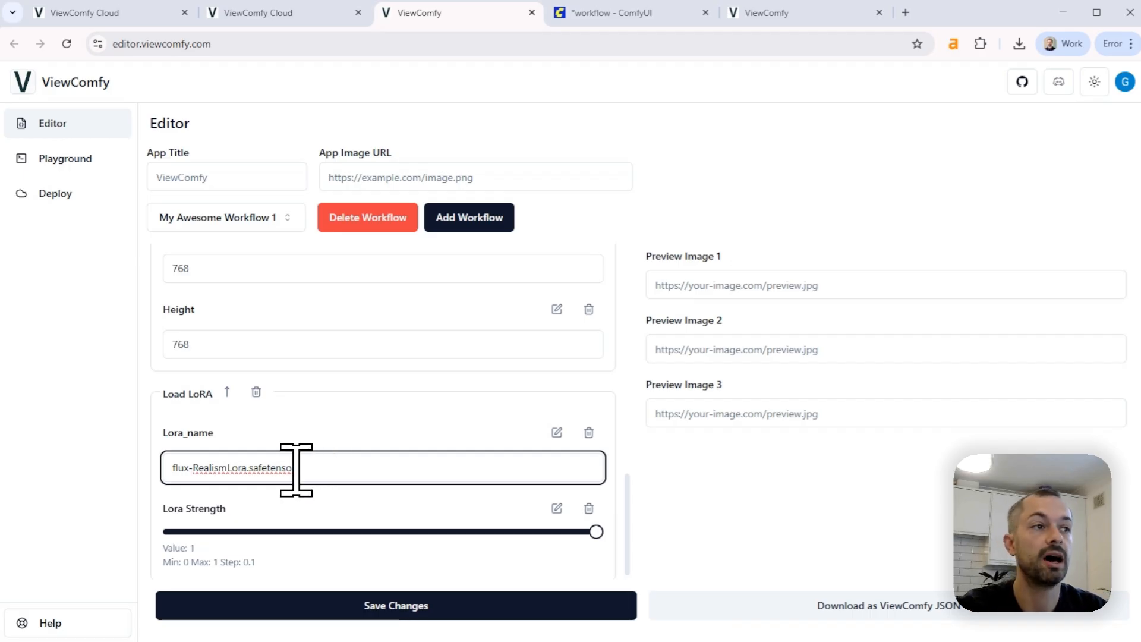
{"action": "left_click", "coordinate": [556, 433]}
{"action": "left_click", "coordinate": [568, 247]}
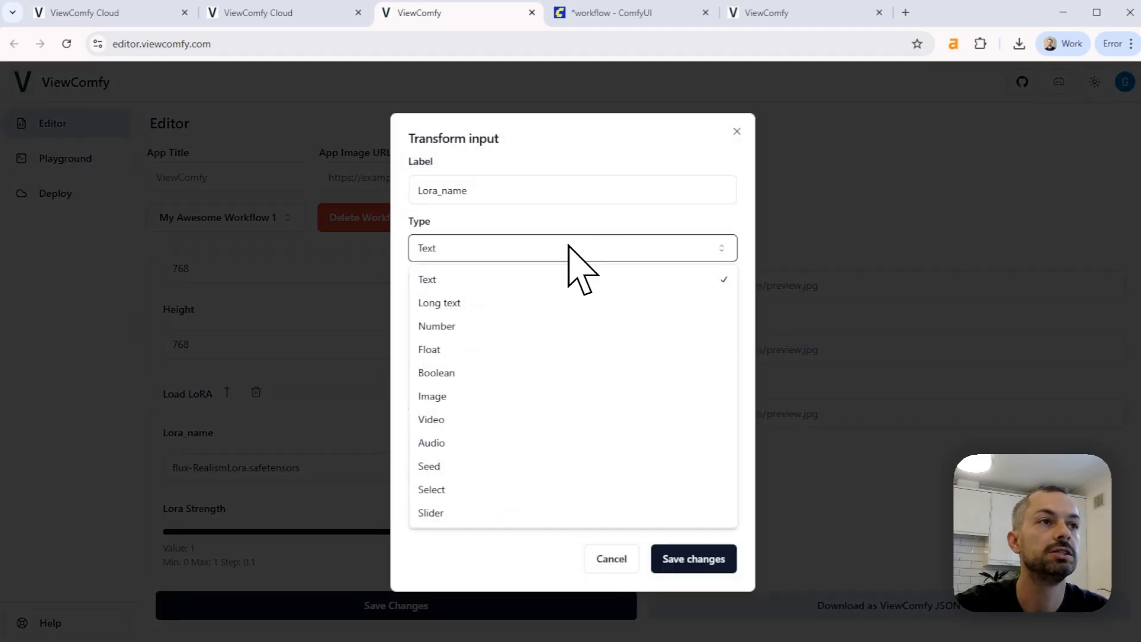
{"action": "left_click", "coordinate": [474, 488]}
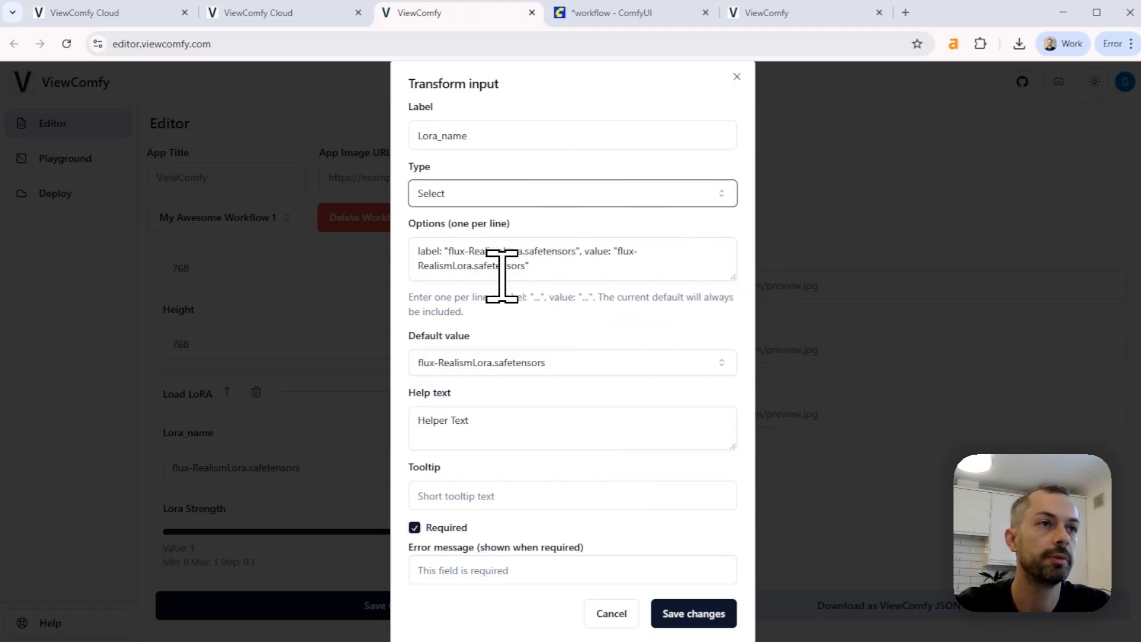
{"action": "double_click", "coordinate": [431, 251]}
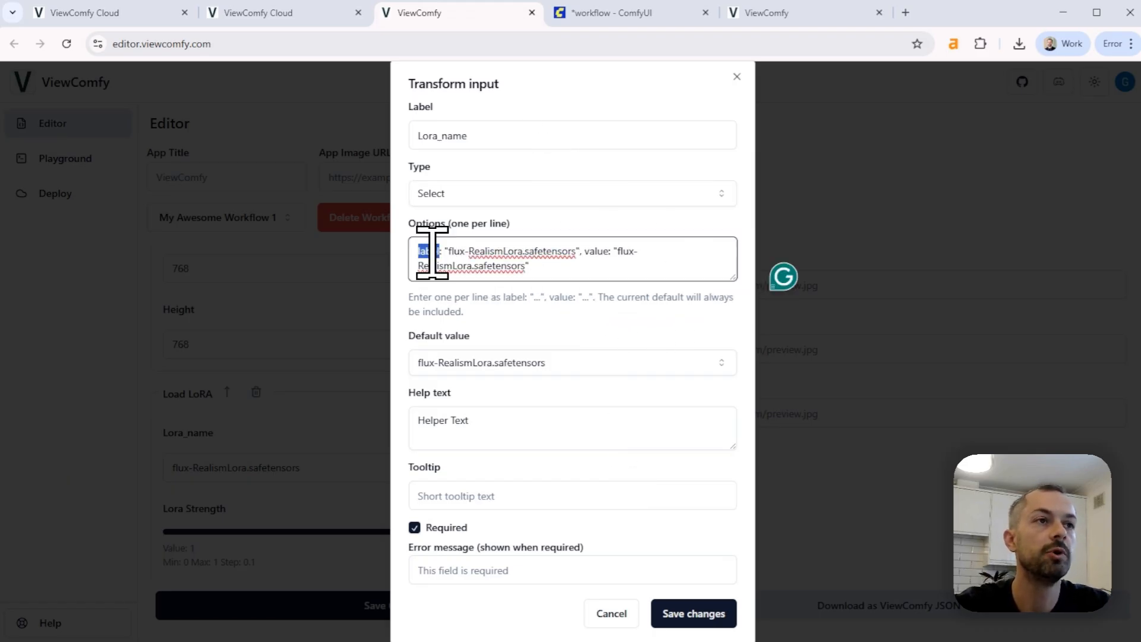
{"action": "left_click", "coordinate": [604, 255]}
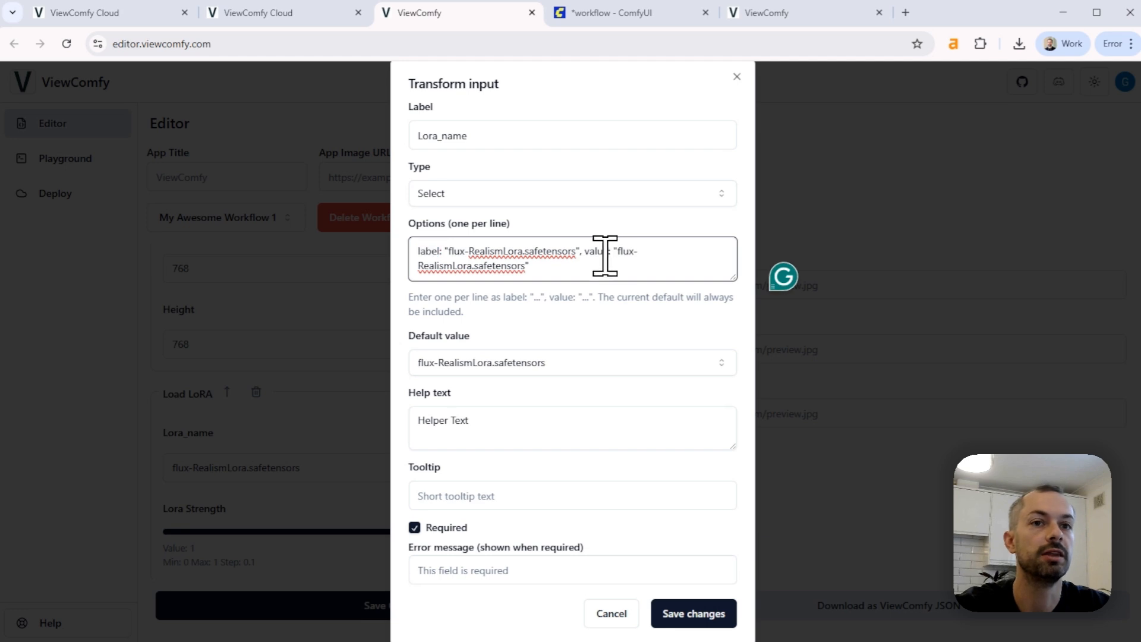
{"action": "double_click", "coordinate": [601, 252]}
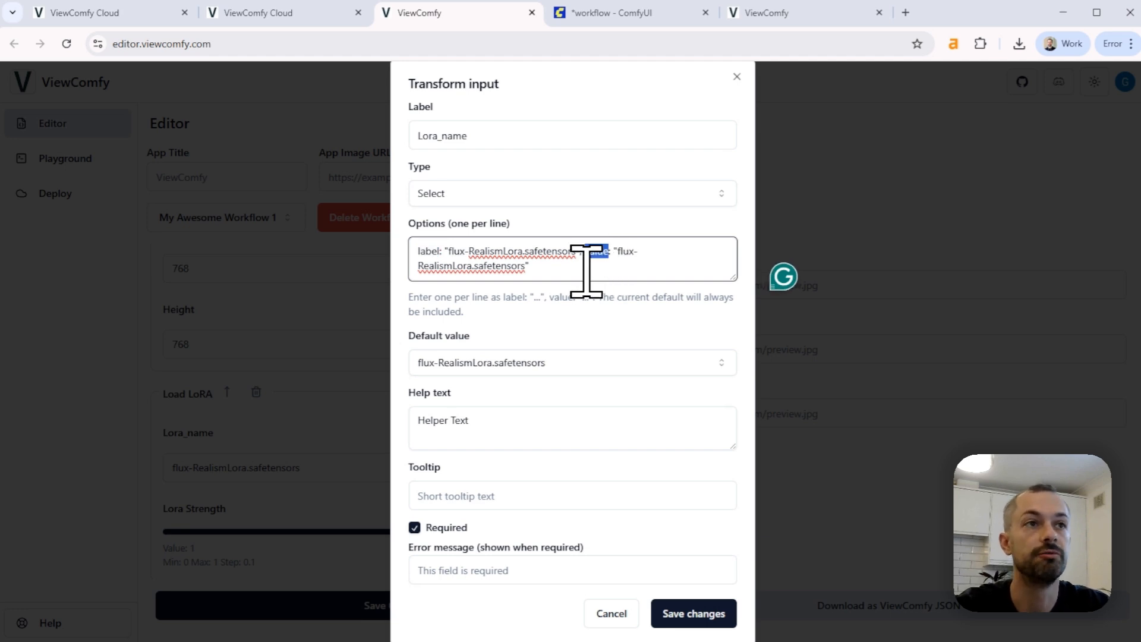
{"action": "left_click_drag", "start_coordinate": [525, 267], "coordinate": [587, 254]}
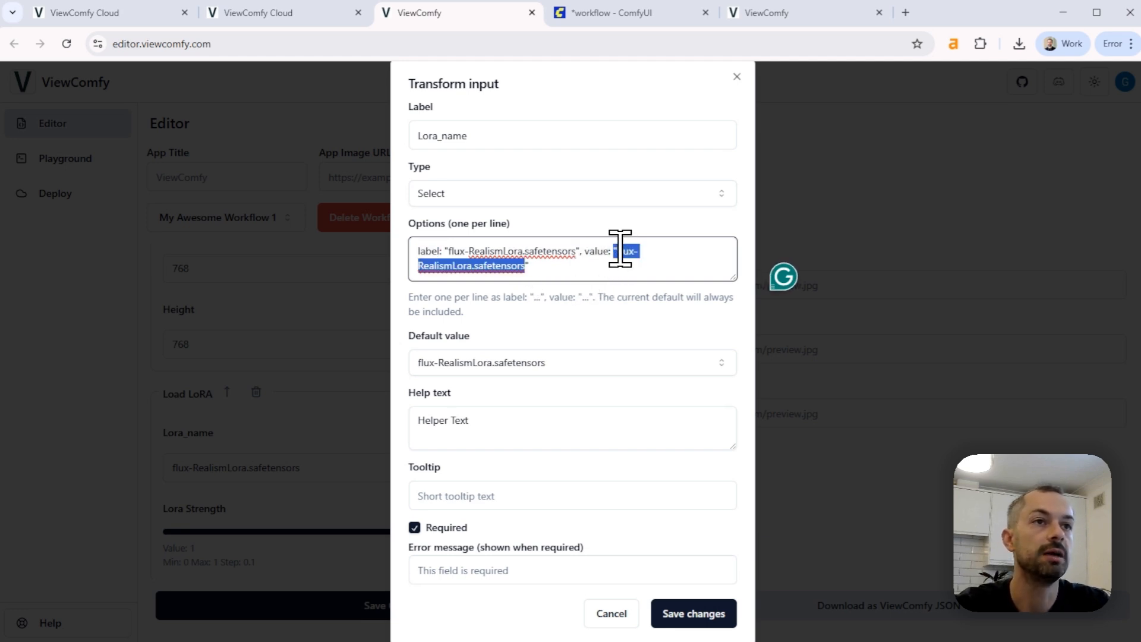
{"action": "left_click", "coordinate": [568, 262]}
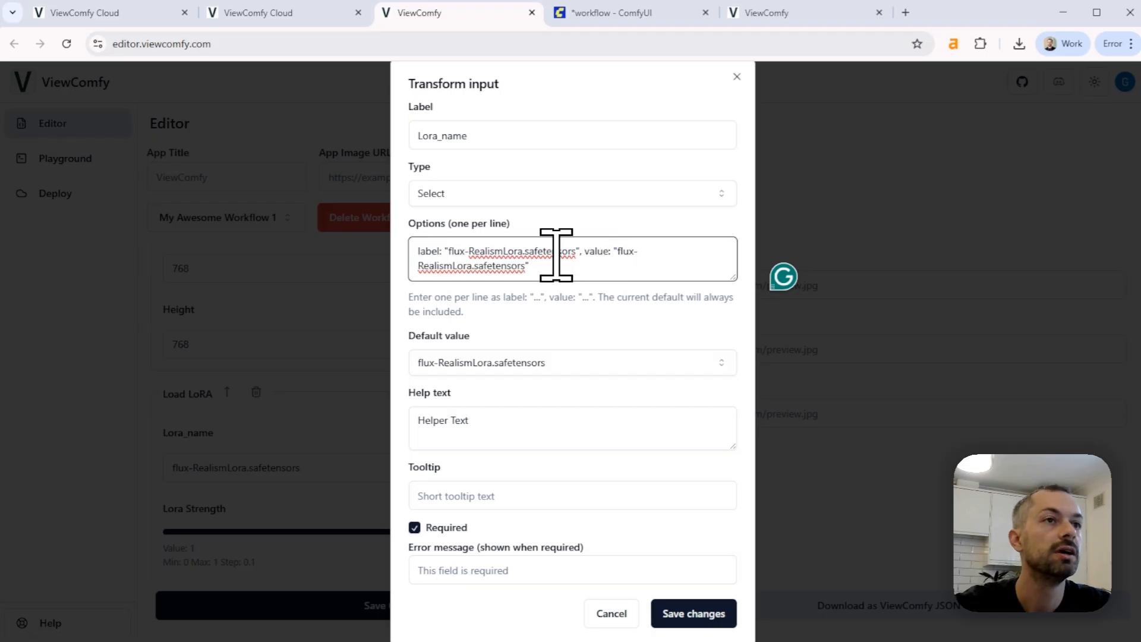
Shorten the flux-RealismLora.safetensors option's label to Flux Realism, leaving its value as the full file name
{"action": "left_click_drag", "start_coordinate": [573, 251], "coordinate": [541, 251]}
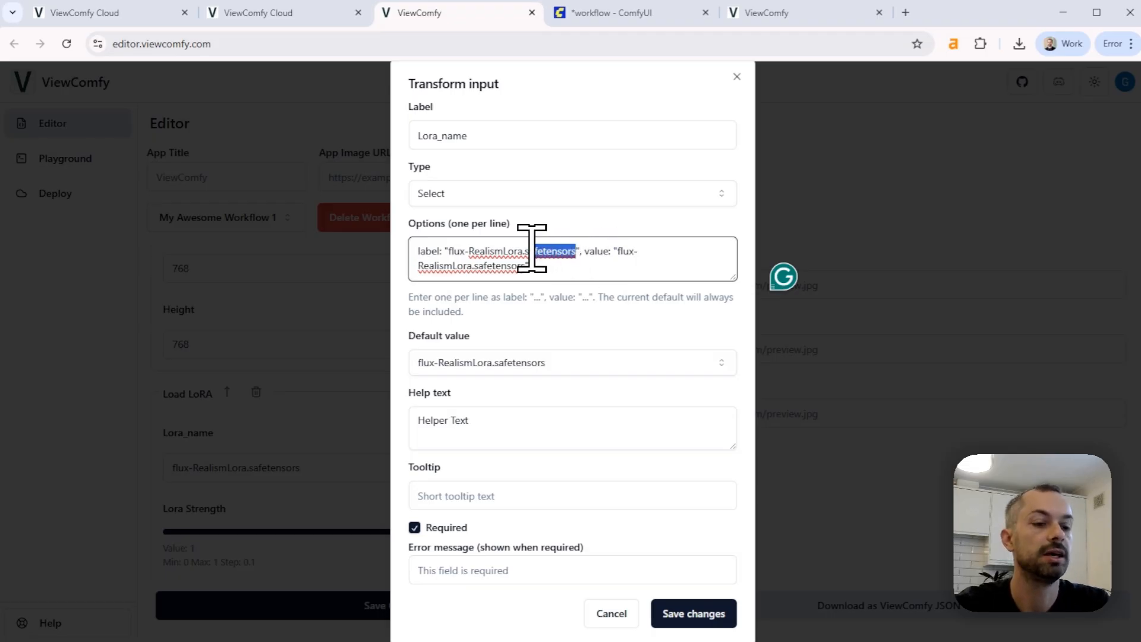
{"action": "key", "text": "BackSpace"}
{"action": "key", "text": "BackSpace"}
{"action": "key", "text": "BackSpace"}
{"action": "key", "text": "BackSpace"}
{"action": "key", "text": "BackSpace"}
{"action": "key", "text": "BackSpace"}
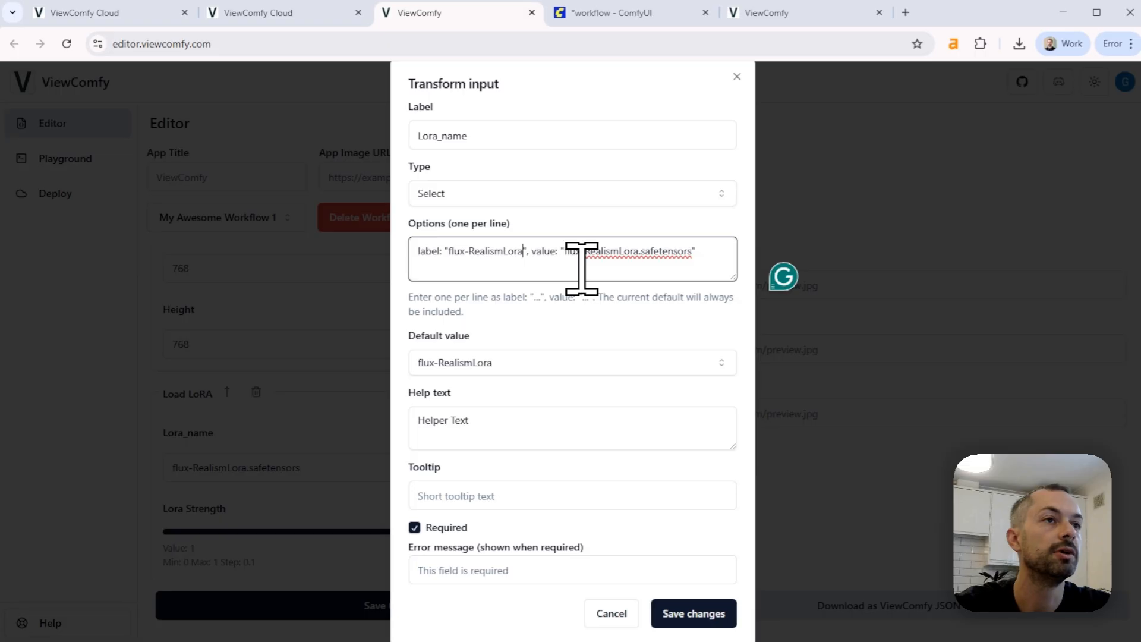
{"action": "key", "text": "BackSpace"}
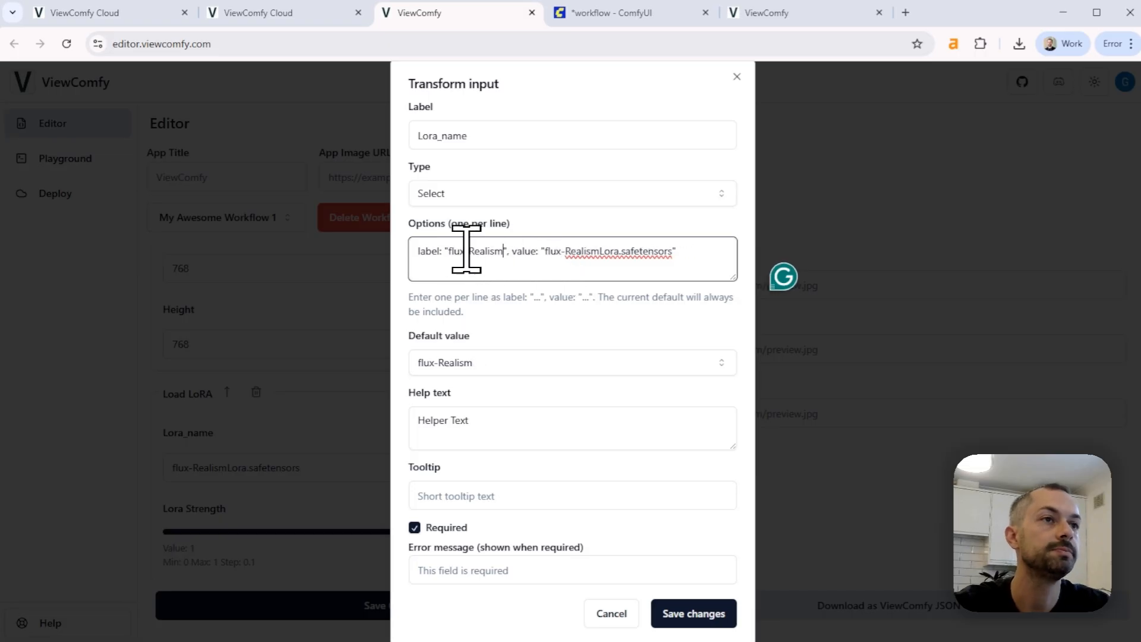
{"action": "left_click", "coordinate": [474, 251]}
{"action": "key", "text": "BackSpace"}
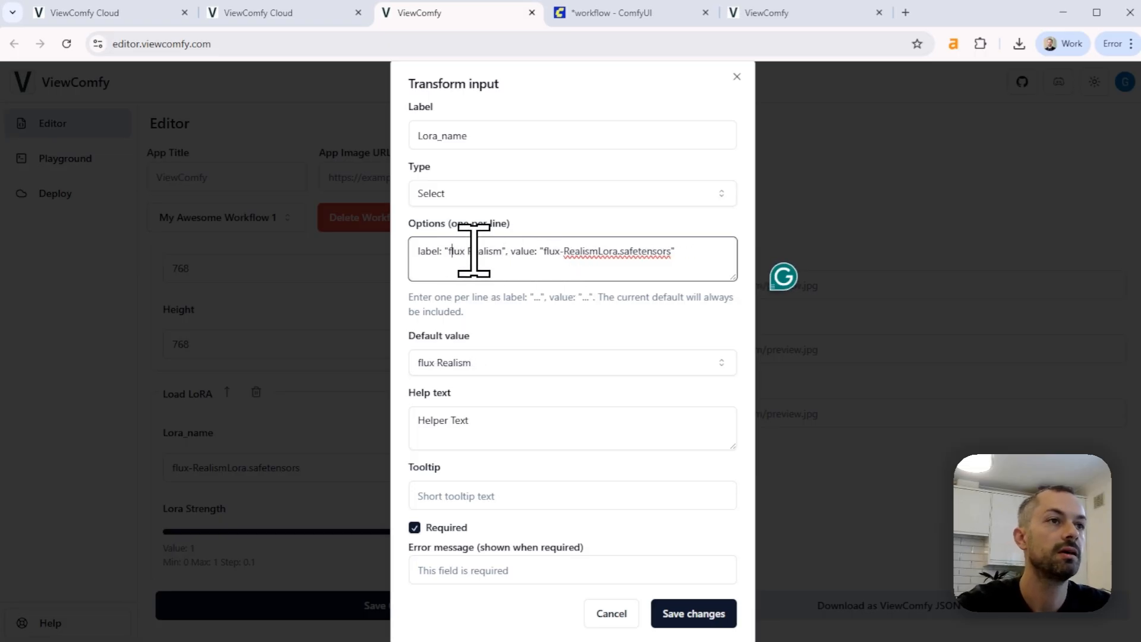
{"action": "key", "text": "BackSpace"}
{"action": "type", "text": "F"}
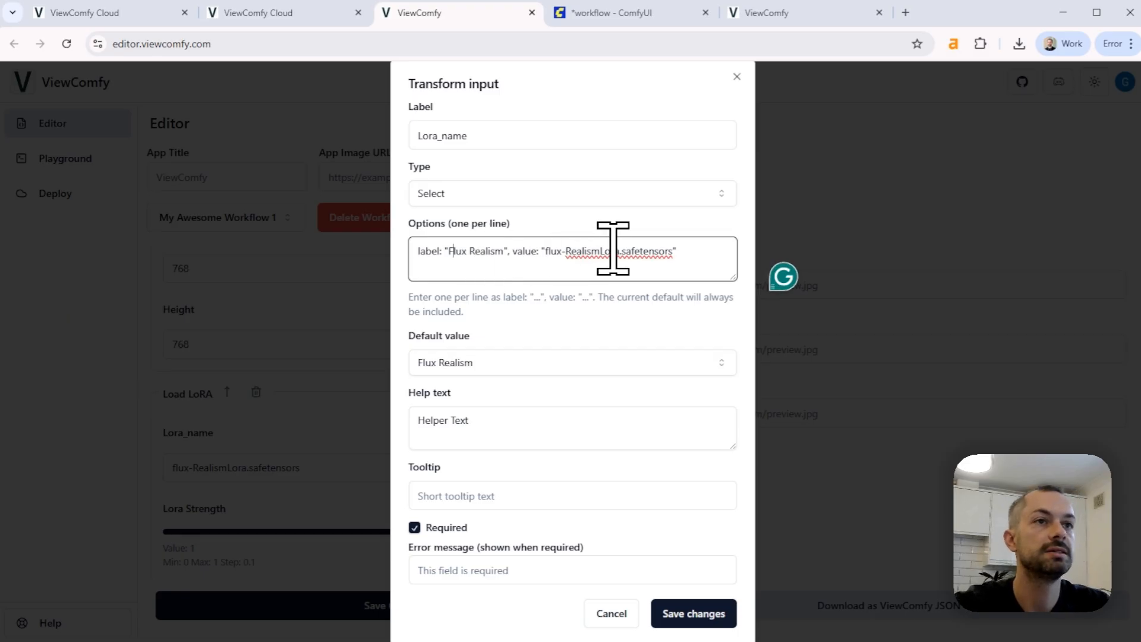
Duplicate the Flux Realism option as a second line in the Lora_name options
{"action": "left_click_drag", "start_coordinate": [689, 251], "coordinate": [483, 251]}
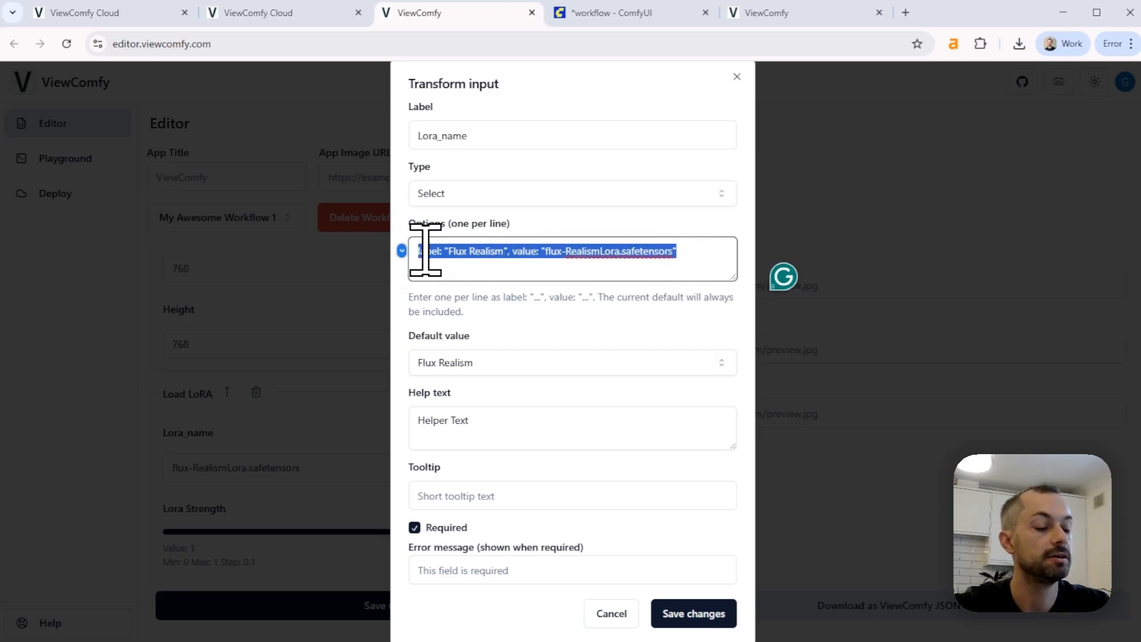
{"action": "left_click", "coordinate": [701, 250]}
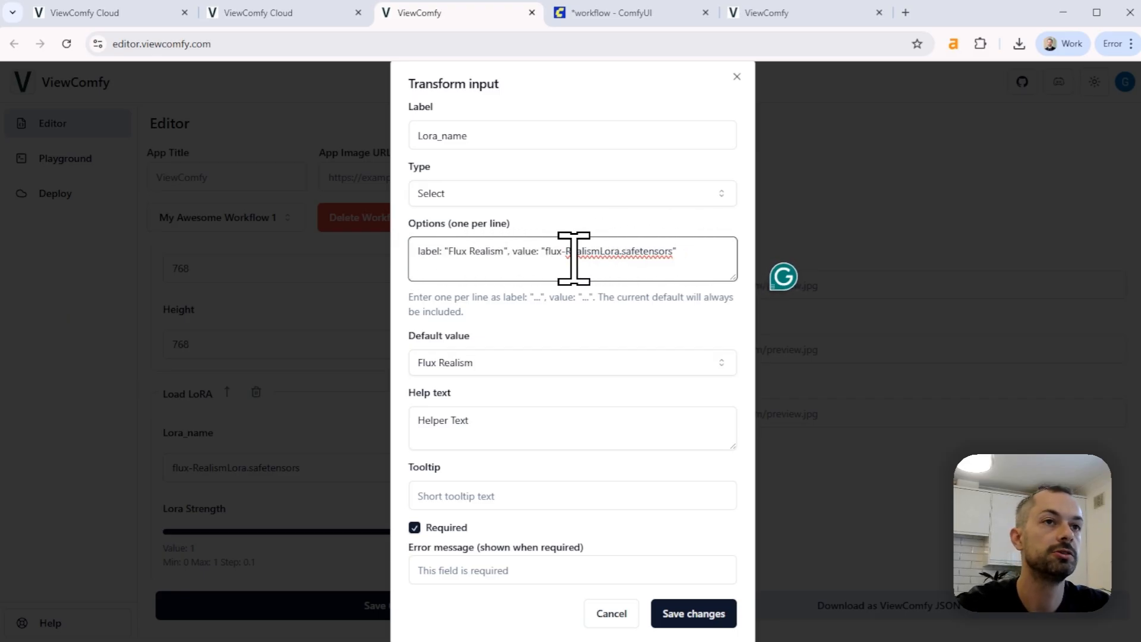
{"action": "type", "text": "label: \"Flux Realism\", value: \"flux-RealismLora.safetensors\""}
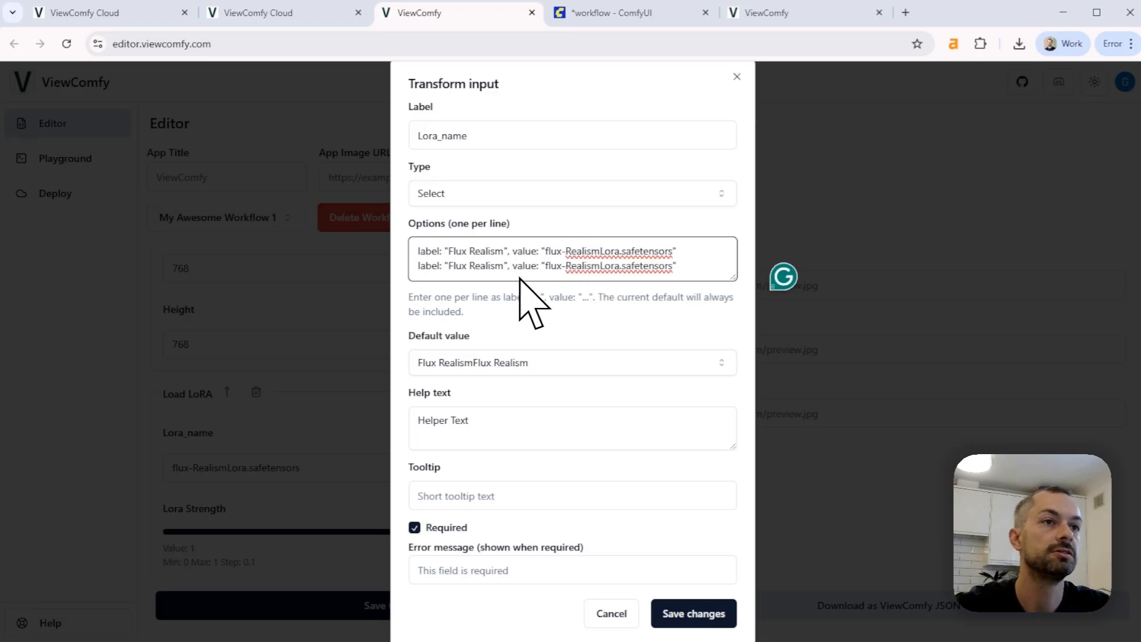
Replace the second option's value with the copied file name FLUX-dev-lora-add_details.safetensors
{"action": "key", "text": "alt+Tab"}
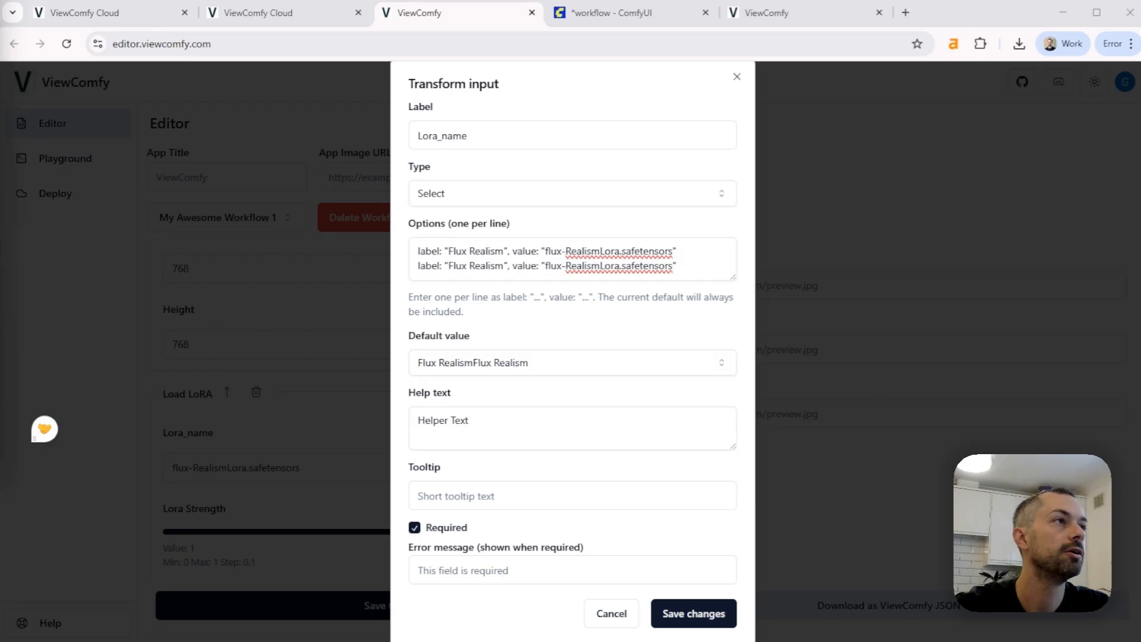
{"action": "left_click", "coordinate": [643, 265]}
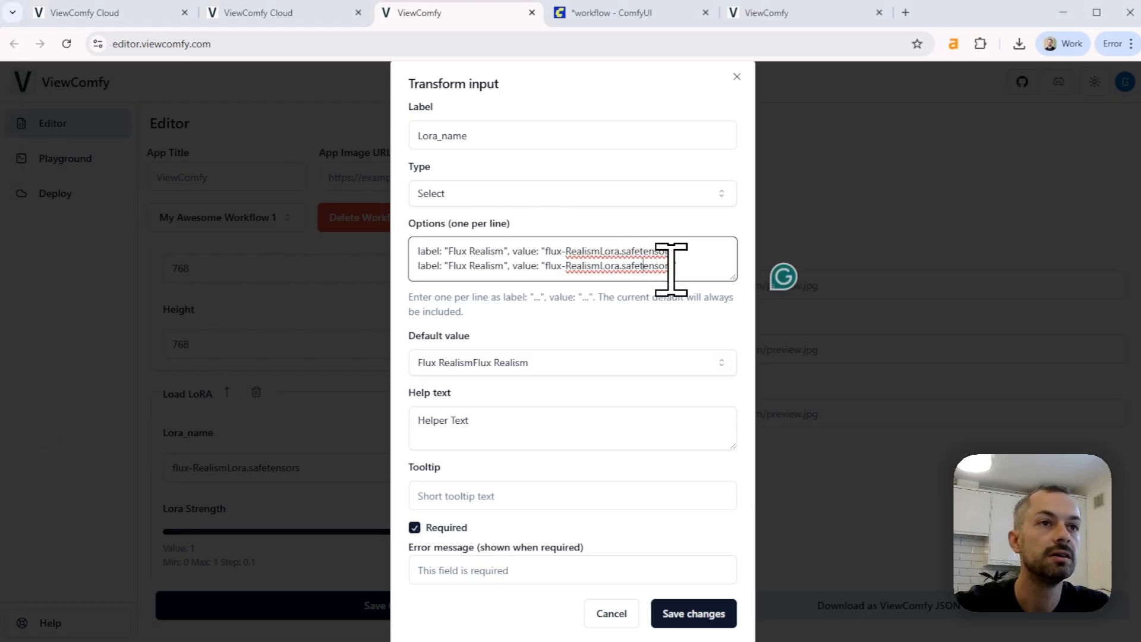
{"action": "left_click_drag", "start_coordinate": [664, 265], "coordinate": [544, 266]}
{"action": "type", "text": "f"}
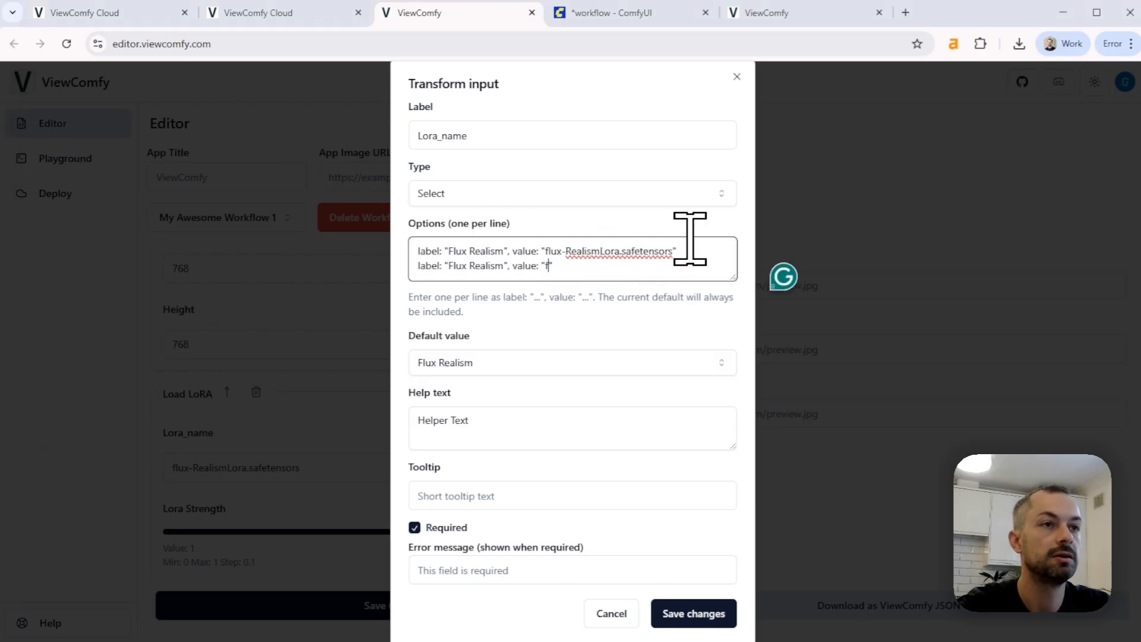
{"action": "type", "text": "FLUX-dev-lora-add_details.safetensors"}
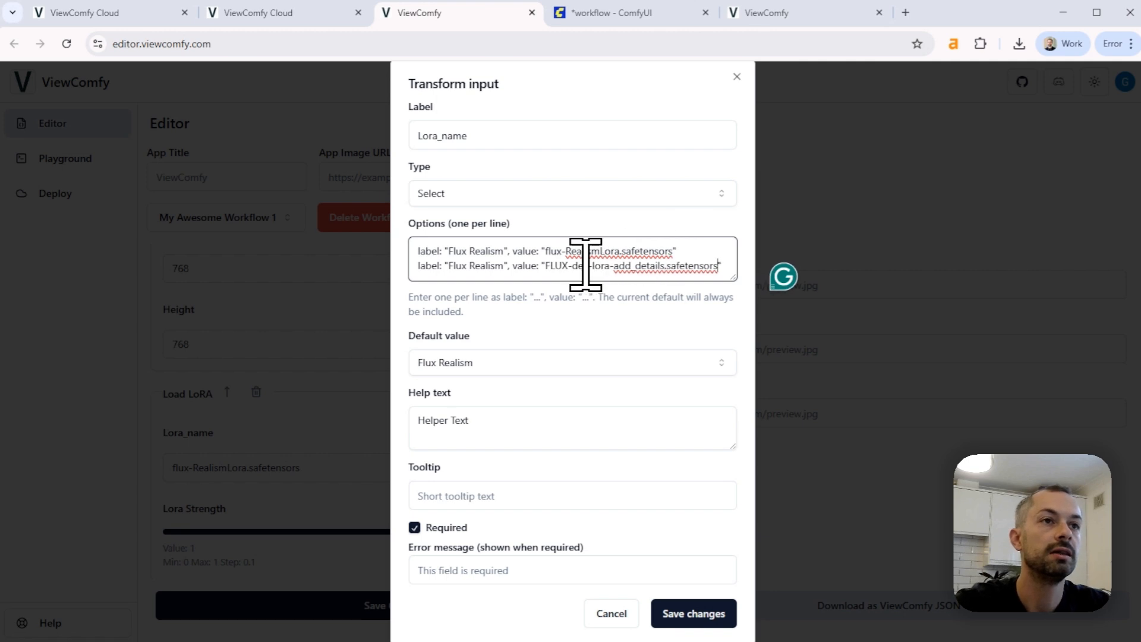
Relabel the second Lora_name option as Flux Detail and save the input settings
{"action": "double_click", "coordinate": [501, 266]}
{"action": "type", "text": "Detail"}
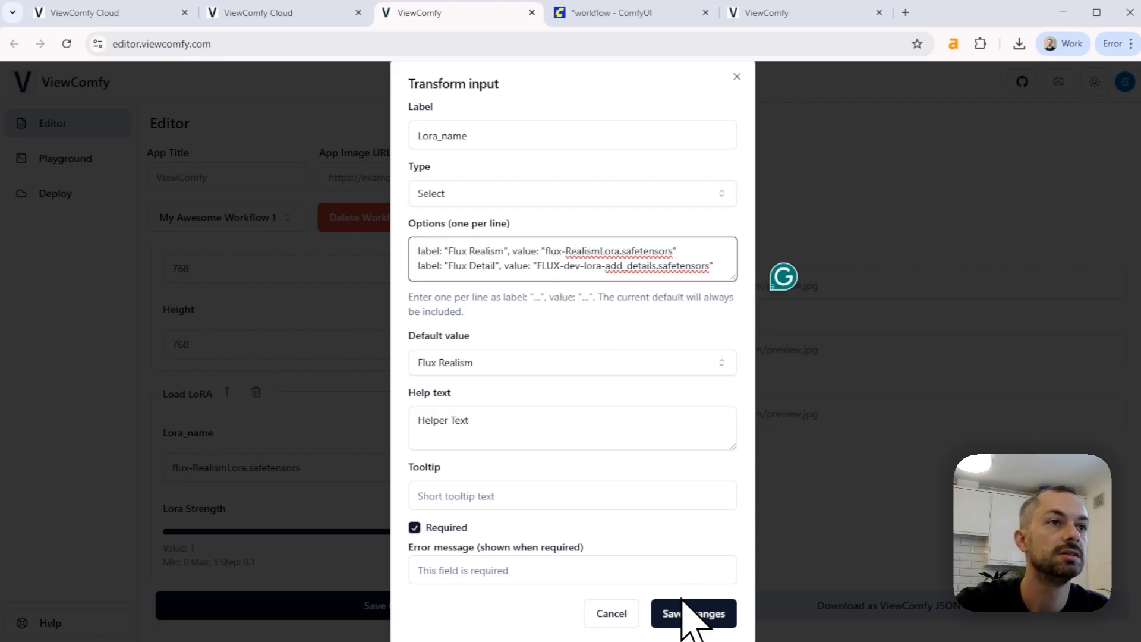
{"action": "left_click", "coordinate": [689, 615]}
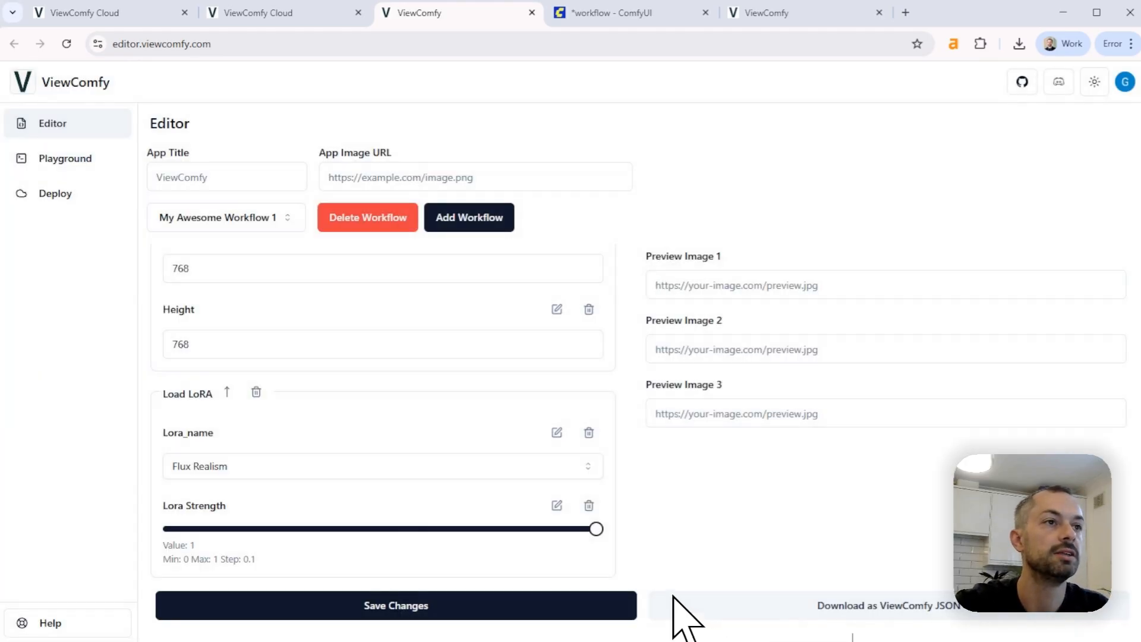
Save the workflow form's changes and open it in the Playground
{"action": "left_click", "coordinate": [491, 462]}
{"action": "left_click", "coordinate": [55, 196]}
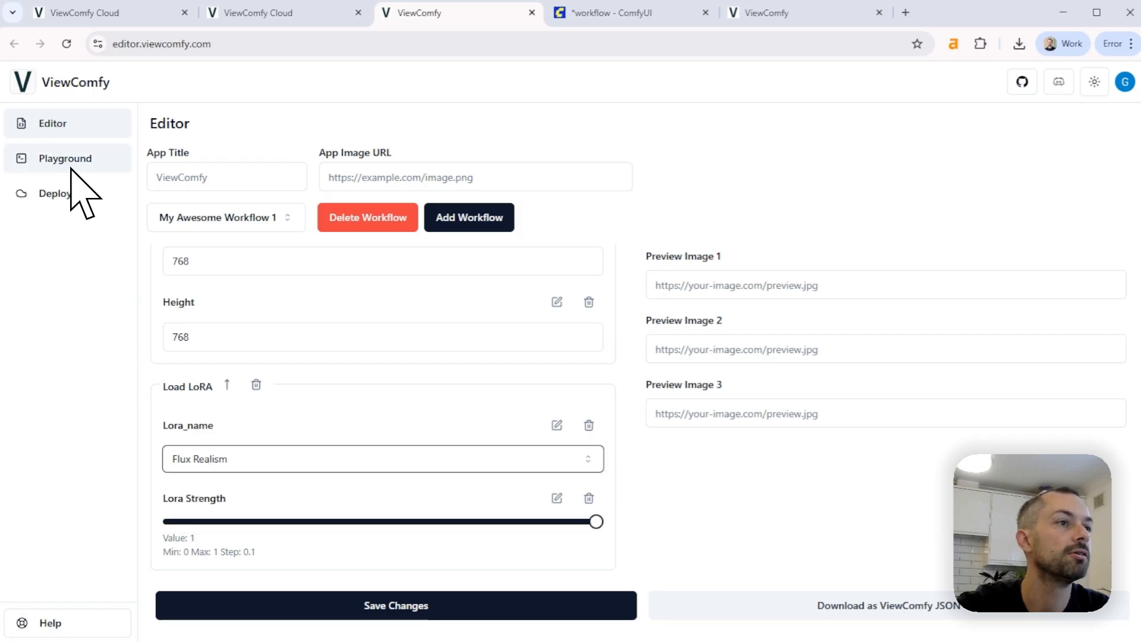
{"action": "left_click", "coordinate": [344, 603]}
{"action": "left_click", "coordinate": [71, 167]}
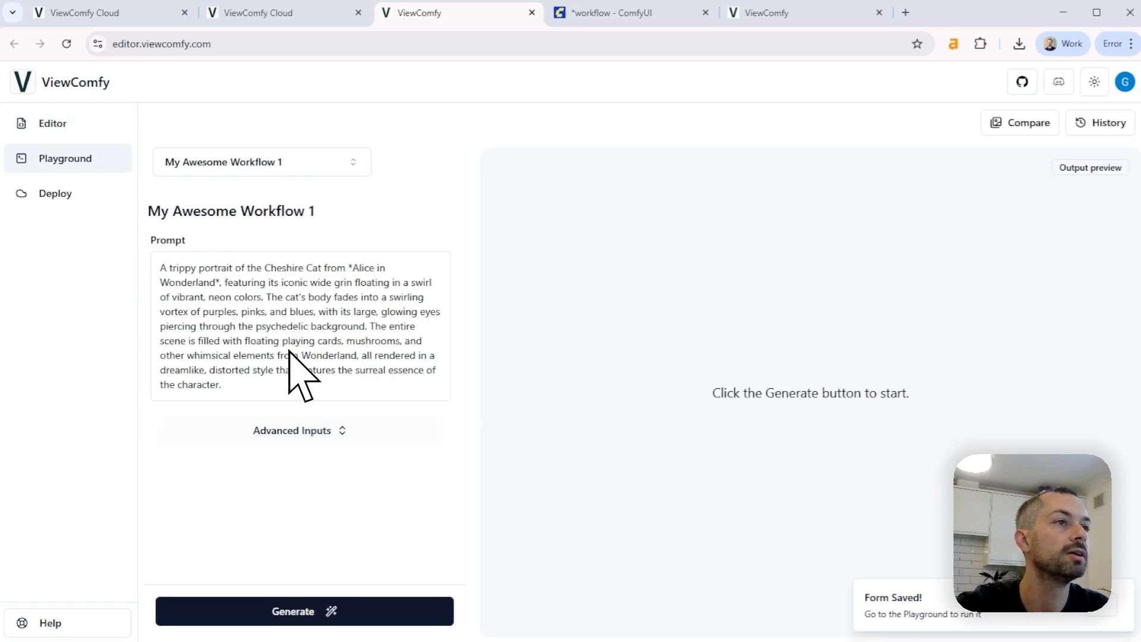
Expand the advanced inputs and check the image size fields, the Lora_name options and the Lora Strength slider
{"action": "left_click", "coordinate": [300, 423]}
{"action": "scroll", "coordinate": [291, 392], "scroll_direction": "down", "scroll_amount": 2}
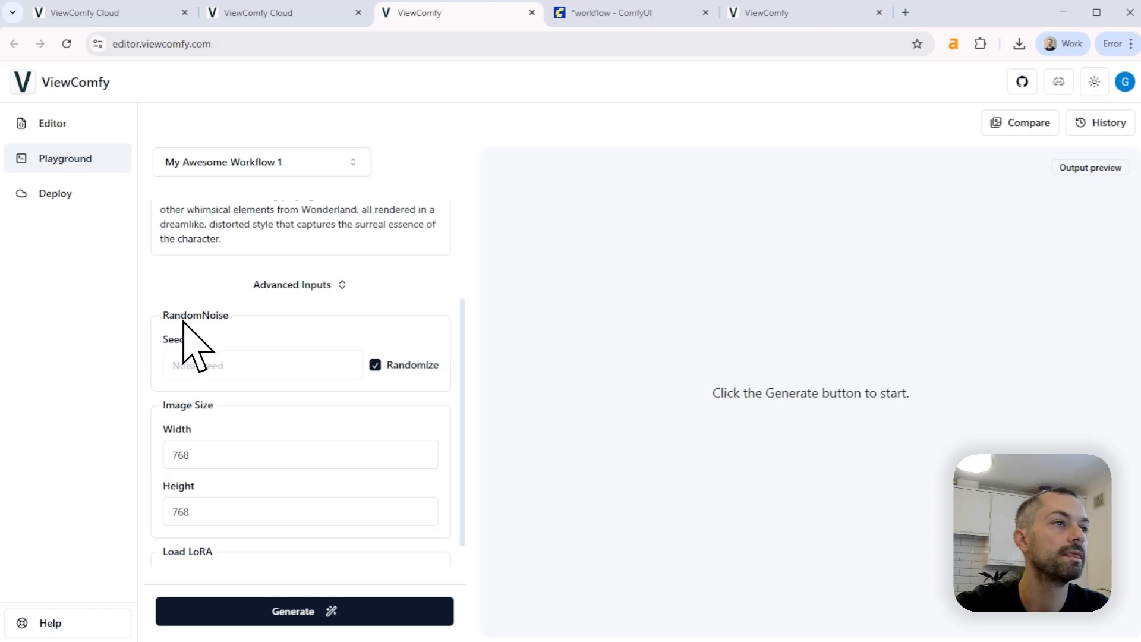
{"action": "scroll", "coordinate": [187, 333], "scroll_direction": "down", "scroll_amount": 3}
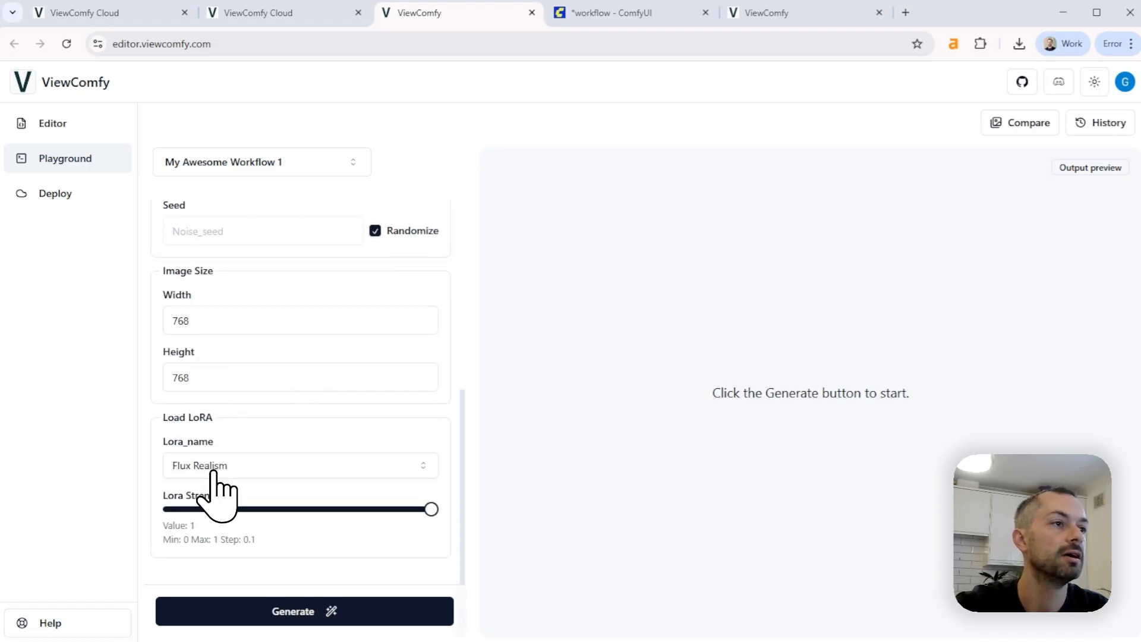
{"action": "left_click", "coordinate": [318, 469]}
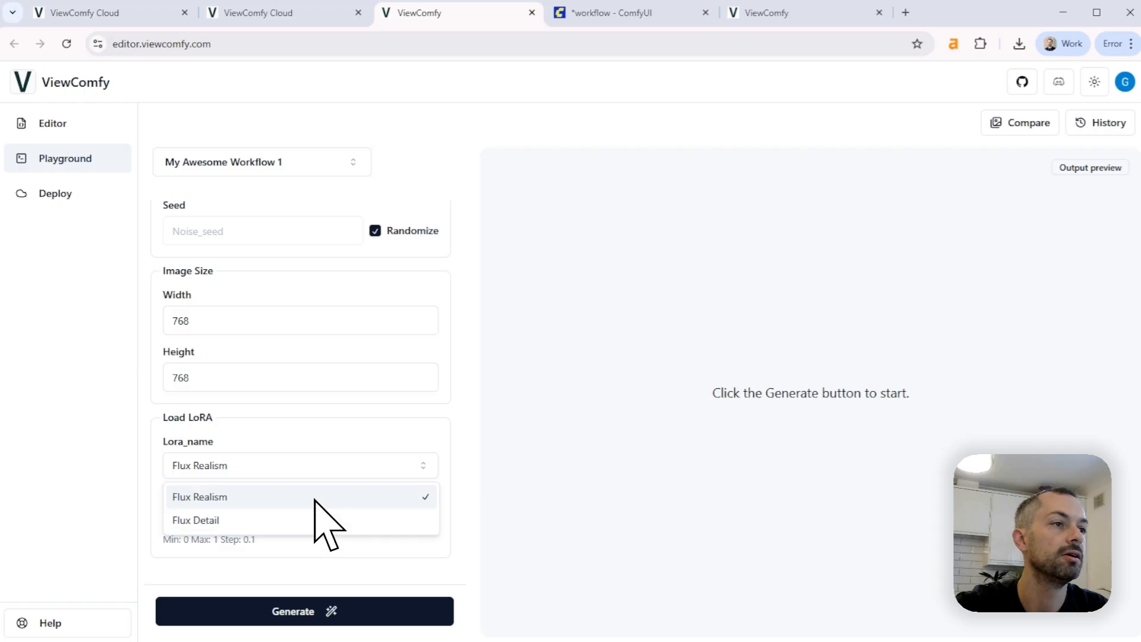
{"action": "left_click", "coordinate": [130, 504]}
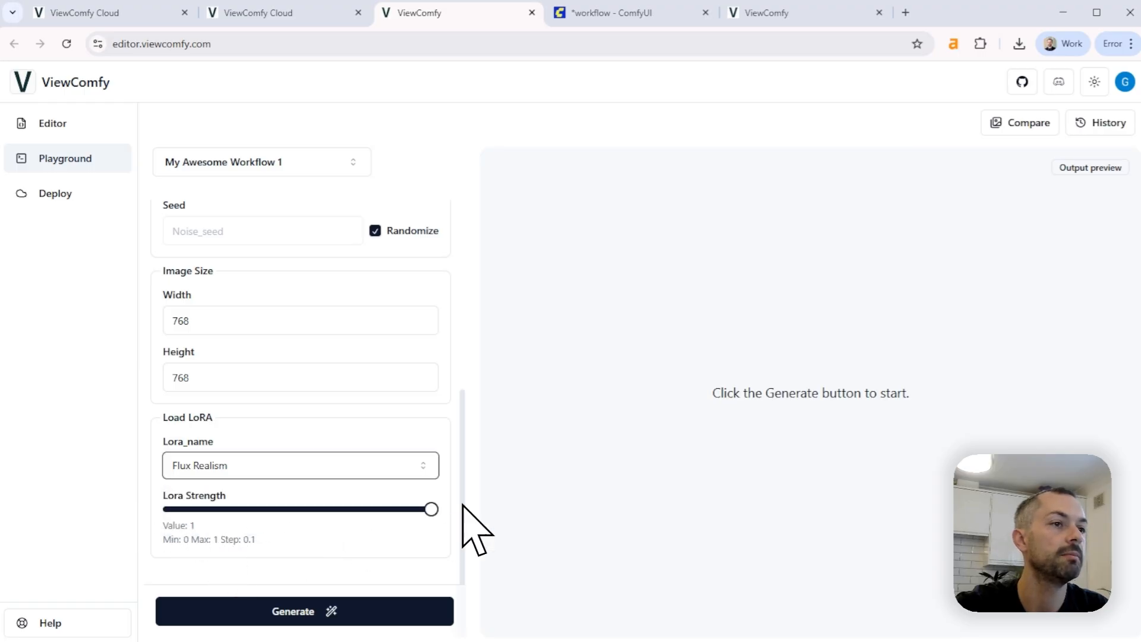
{"action": "mouse_move", "coordinate": [441, 509]}
{"action": "left_mouse_down"}
{"action": "mouse_move", "coordinate": [239, 511]}
{"action": "mouse_move", "coordinate": [427, 510]}
{"action": "left_mouse_up"}
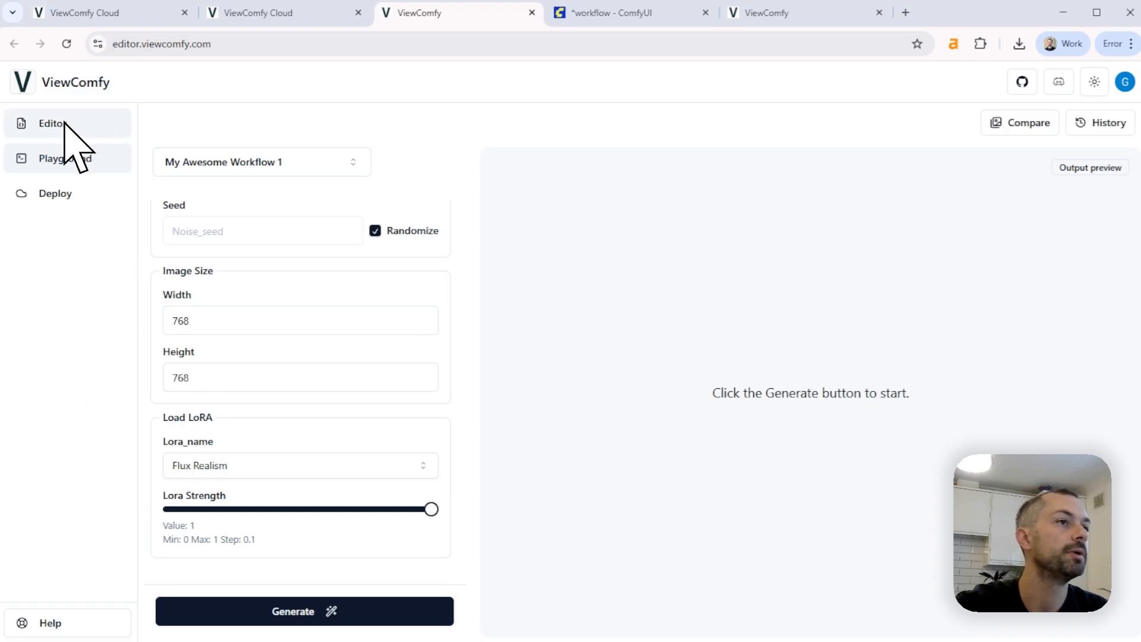
{"action": "left_click", "coordinate": [204, 329]}
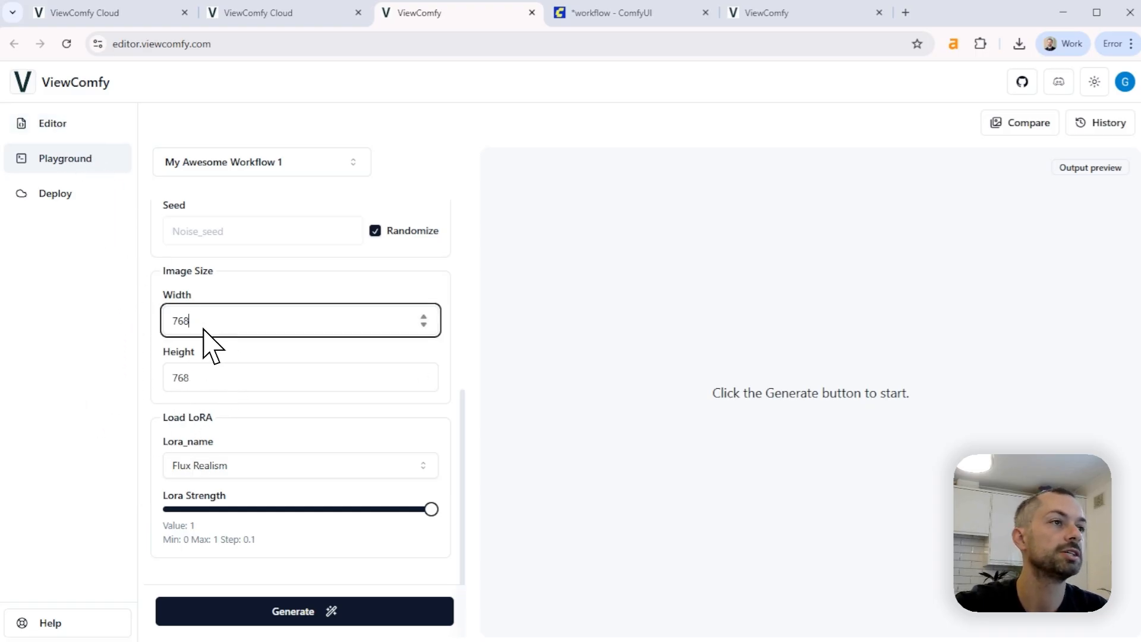
Return to the Editor and set the Image Size group's default Width and Height to 1024
{"action": "left_click", "coordinate": [60, 126]}
{"action": "scroll", "coordinate": [306, 437], "scroll_direction": "down", "scroll_amount": 5}
{"action": "scroll", "coordinate": [302, 441], "scroll_direction": "down", "scroll_amount": 8}
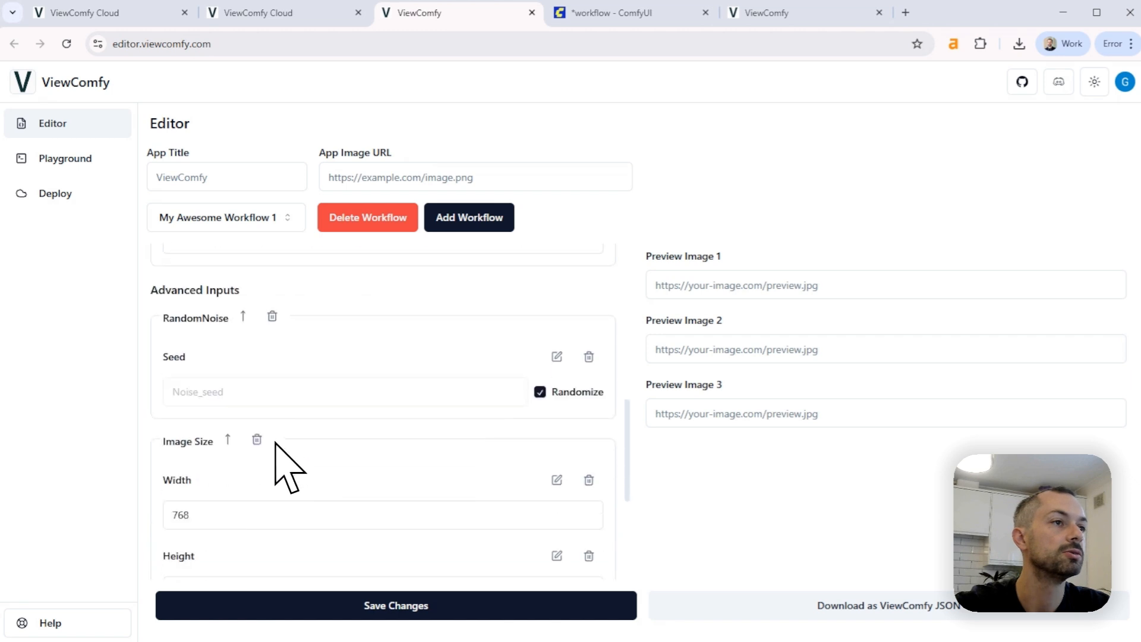
{"action": "double_click", "coordinate": [212, 304]}
{"action": "type", "text": "1024"}
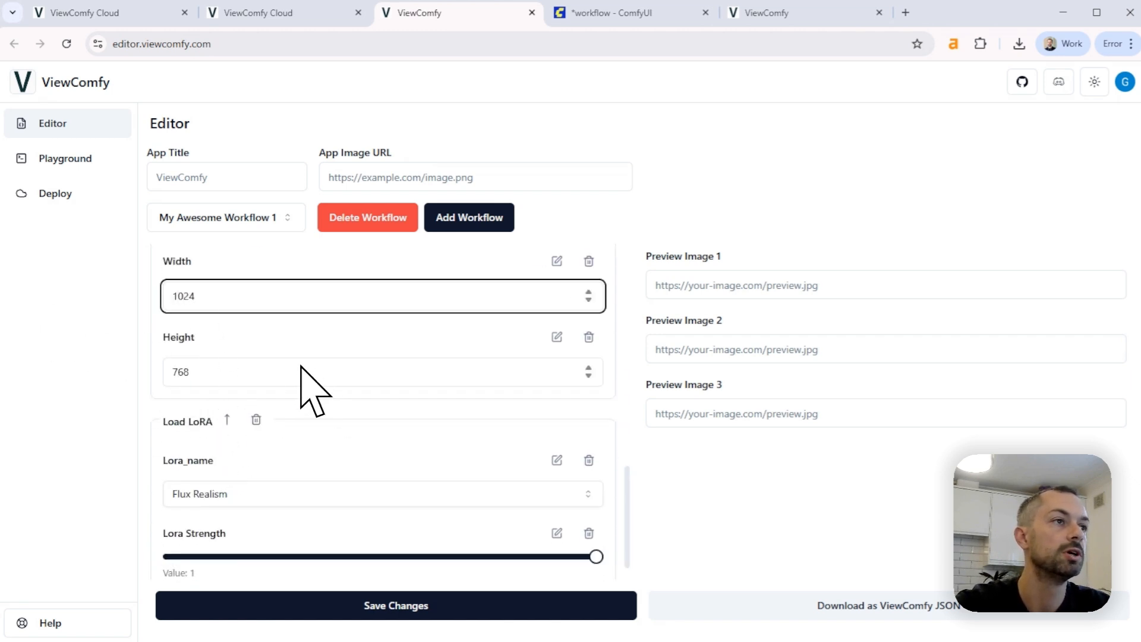
{"action": "double_click", "coordinate": [205, 369]}
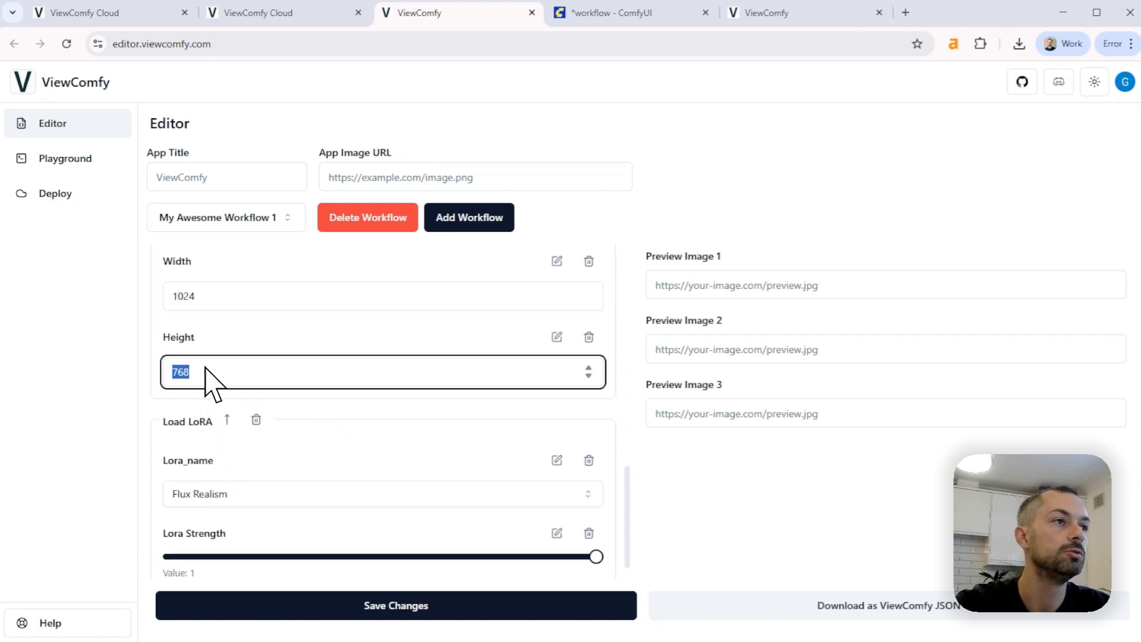
{"action": "type", "text": "1024"}
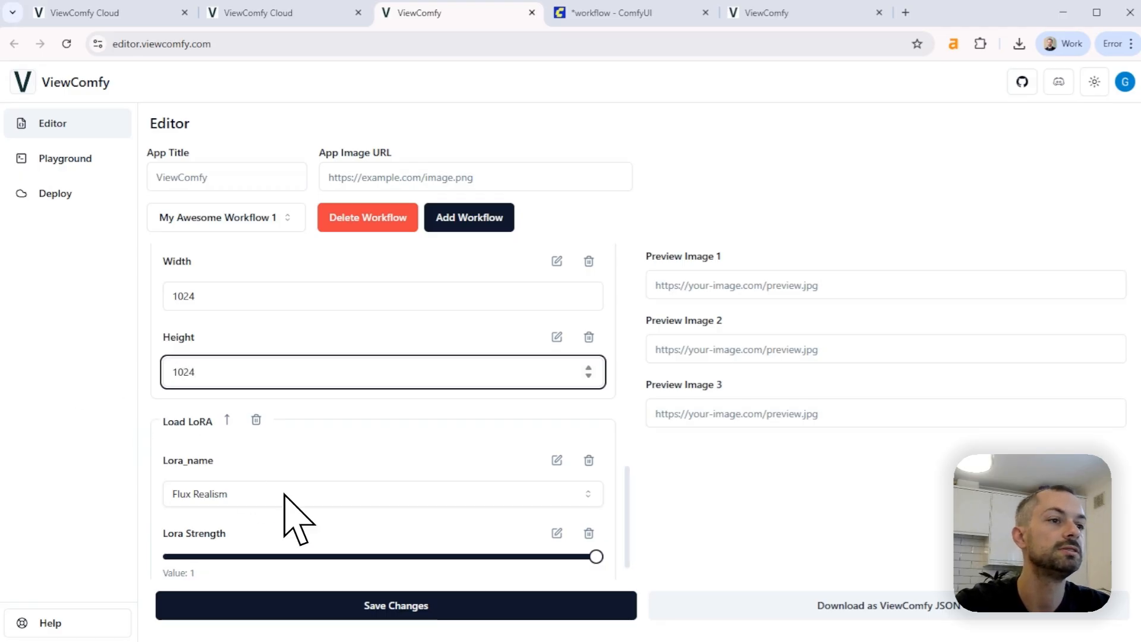
Save the new image size defaults in the workflow form
{"action": "left_click", "coordinate": [372, 613]}
{"action": "scroll", "coordinate": [289, 424], "scroll_direction": "up", "scroll_amount": 3}
{"action": "scroll", "coordinate": [289, 424], "scroll_direction": "up", "scroll_amount": 5}
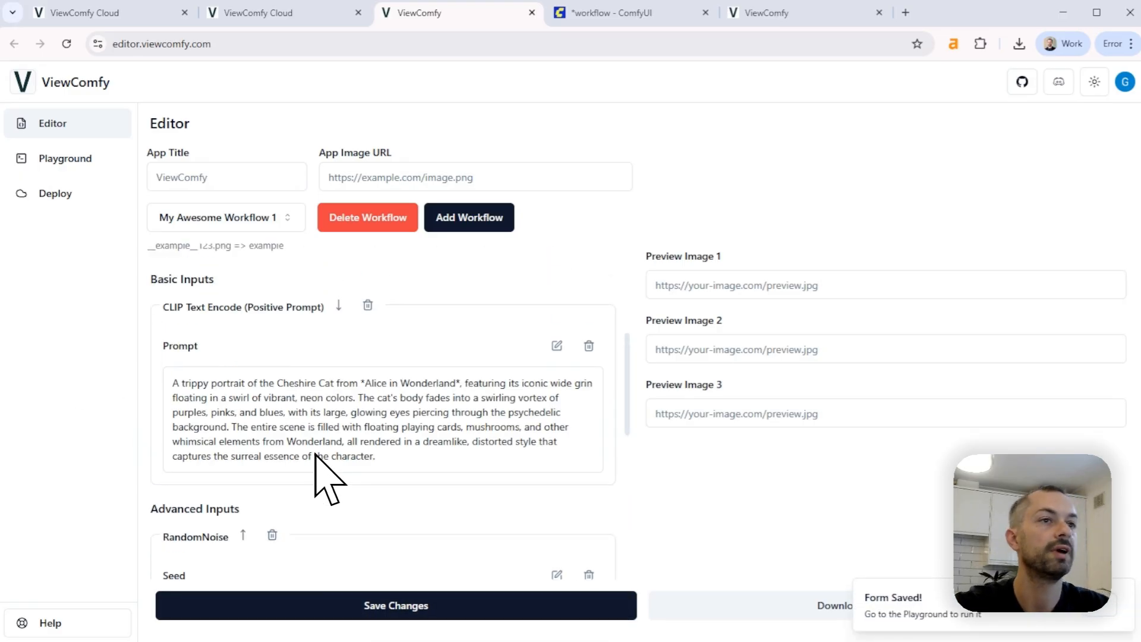
Move the Load LoRA group from Advanced Inputs up to Basic Inputs
{"action": "scroll", "coordinate": [306, 458], "scroll_direction": "down", "scroll_amount": 3}
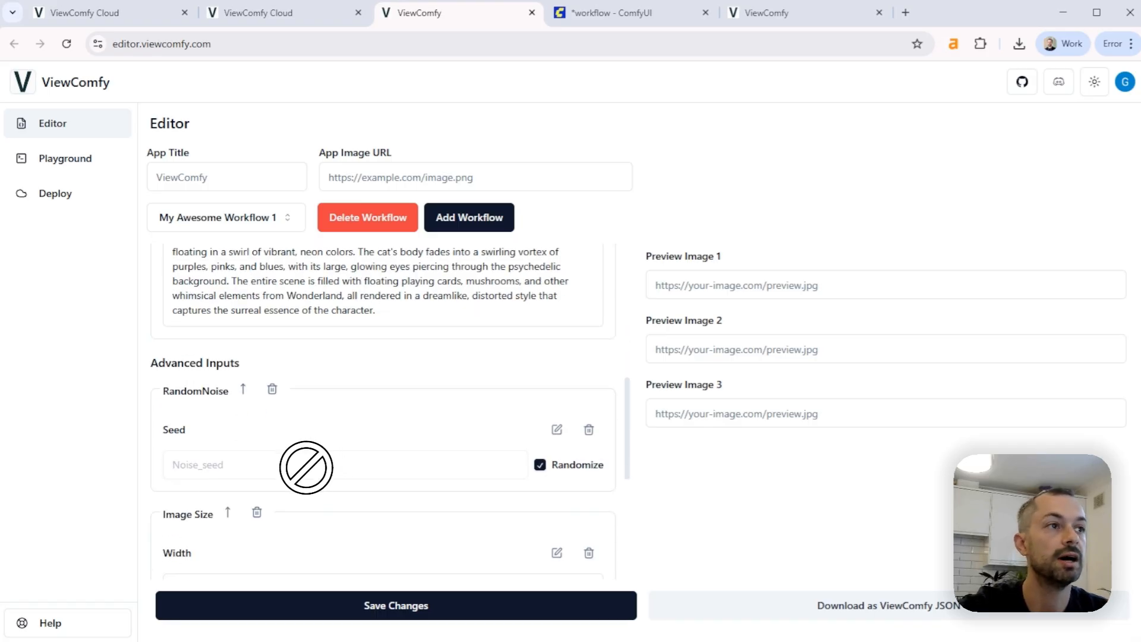
{"action": "scroll", "coordinate": [301, 463], "scroll_direction": "up", "scroll_amount": 1}
{"action": "scroll", "coordinate": [297, 490], "scroll_direction": "up", "scroll_amount": 2}
{"action": "scroll", "coordinate": [257, 485], "scroll_direction": "down", "scroll_amount": 2}
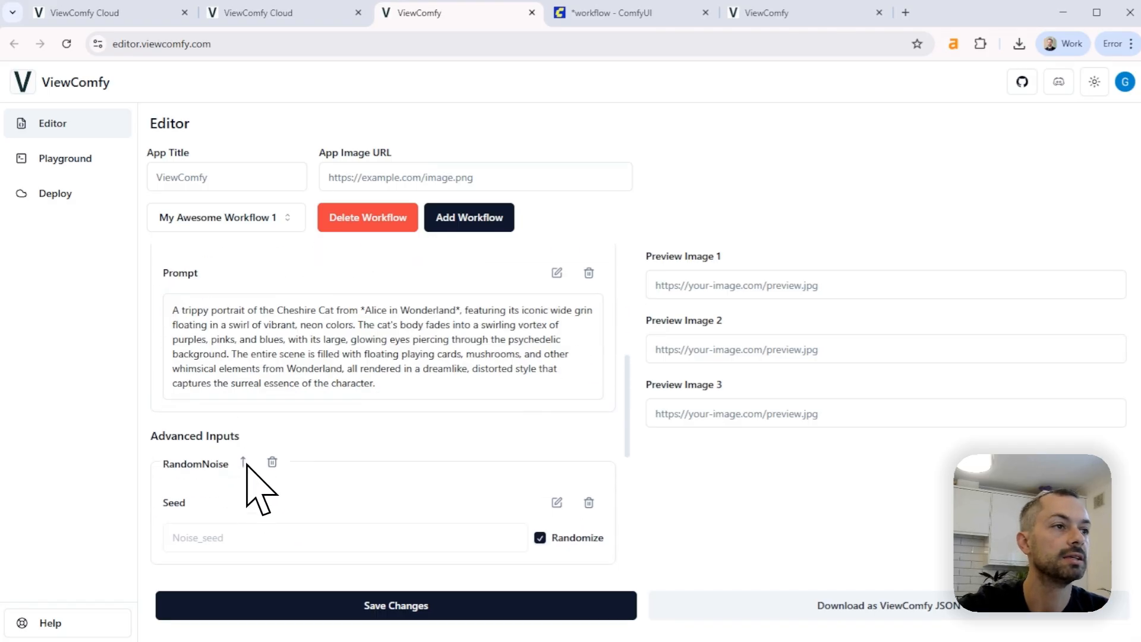
{"action": "scroll", "coordinate": [297, 445], "scroll_direction": "down", "scroll_amount": 2}
{"action": "scroll", "coordinate": [333, 410], "scroll_direction": "down", "scroll_amount": 1}
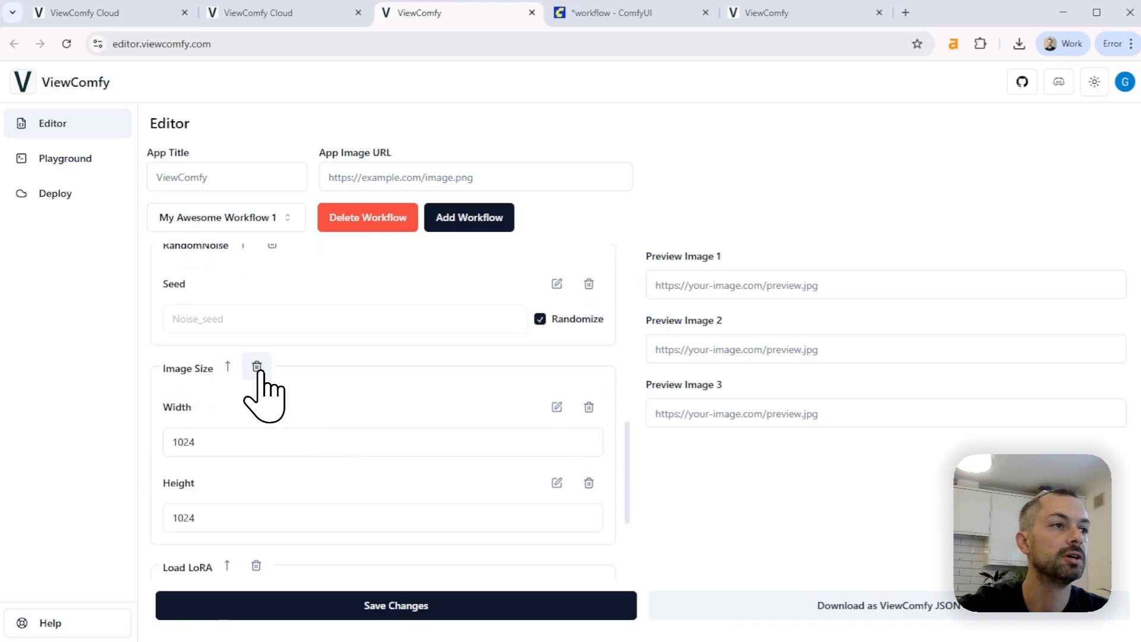
{"action": "scroll", "coordinate": [226, 390], "scroll_direction": "up", "scroll_amount": 1}
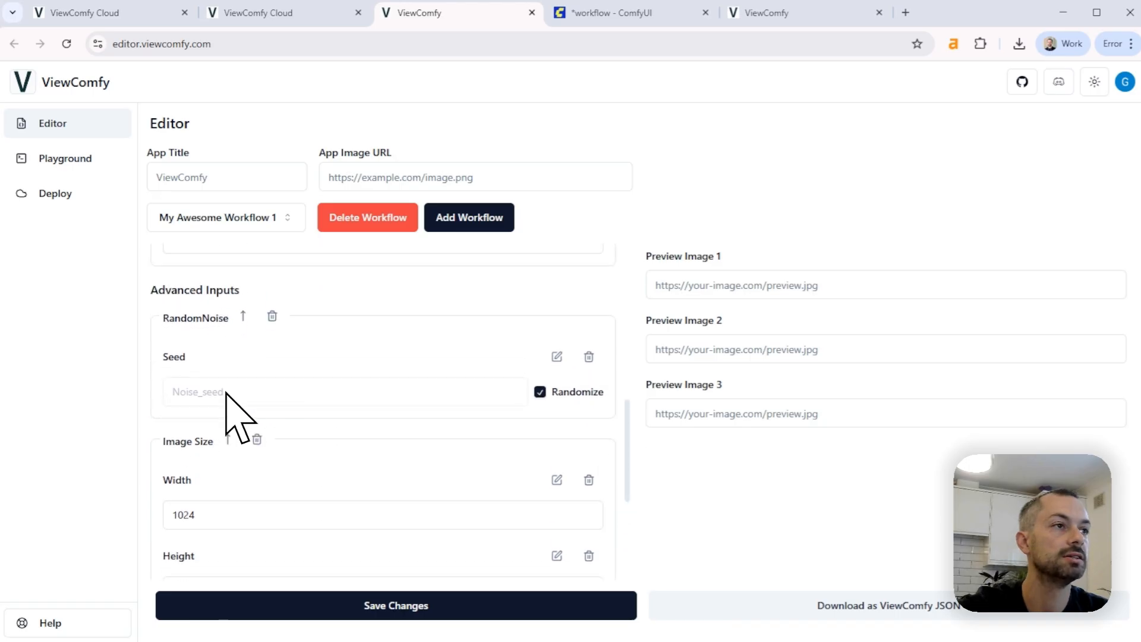
{"action": "scroll", "coordinate": [222, 389], "scroll_direction": "down", "scroll_amount": 3}
{"action": "left_click", "coordinate": [227, 387]}
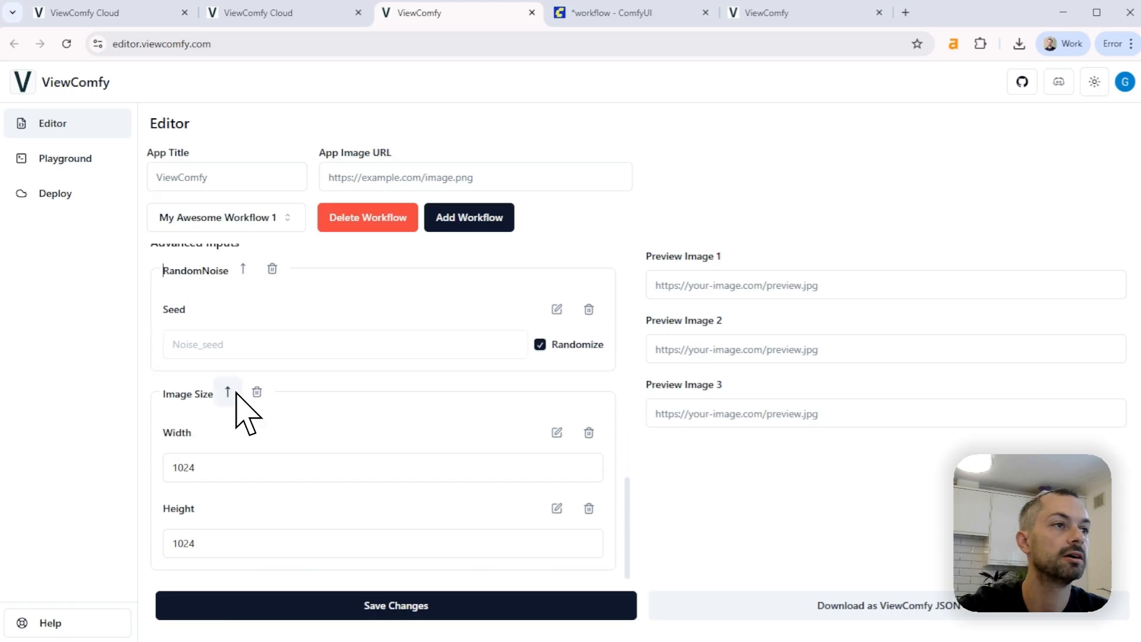
Save the form with the rearranged input groups and open the workflow in the Playground
{"action": "scroll", "coordinate": [339, 481], "scroll_direction": "up", "scroll_amount": 3}
{"action": "scroll", "coordinate": [333, 472], "scroll_direction": "up", "scroll_amount": 5}
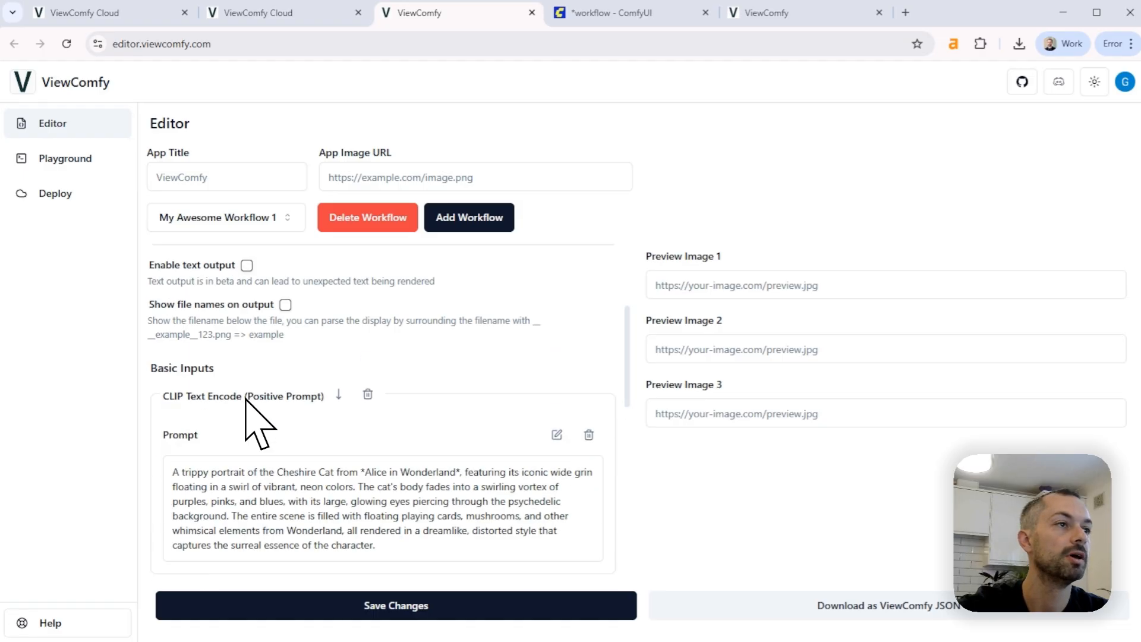
{"action": "scroll", "coordinate": [217, 356], "scroll_direction": "down", "scroll_amount": 2}
{"action": "left_click", "coordinate": [377, 605]}
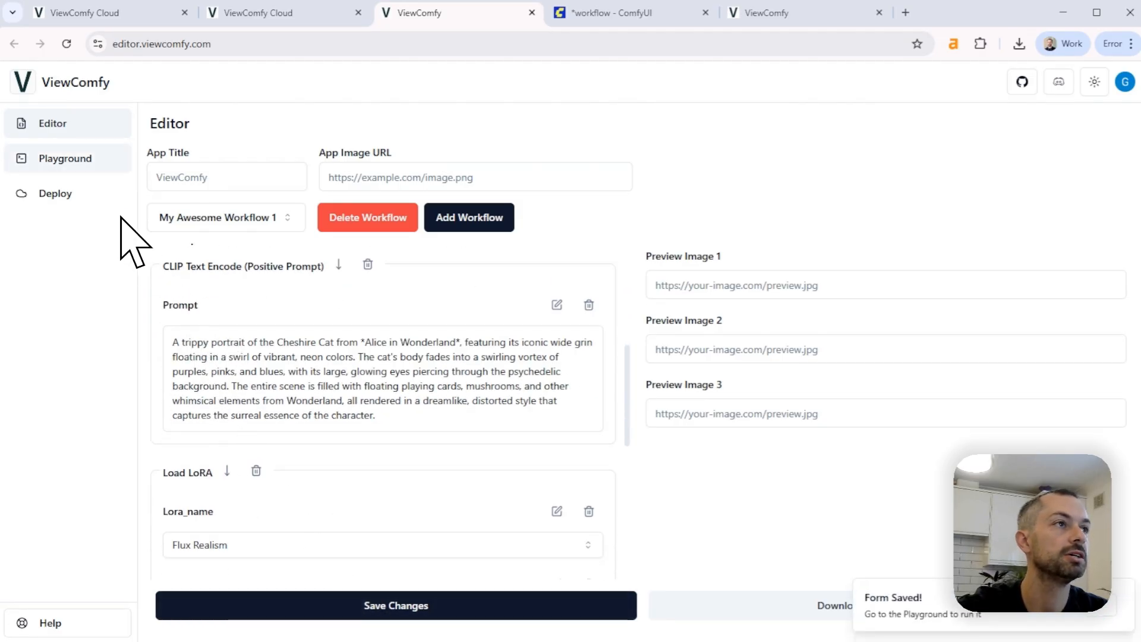
{"action": "left_click", "coordinate": [80, 167]}
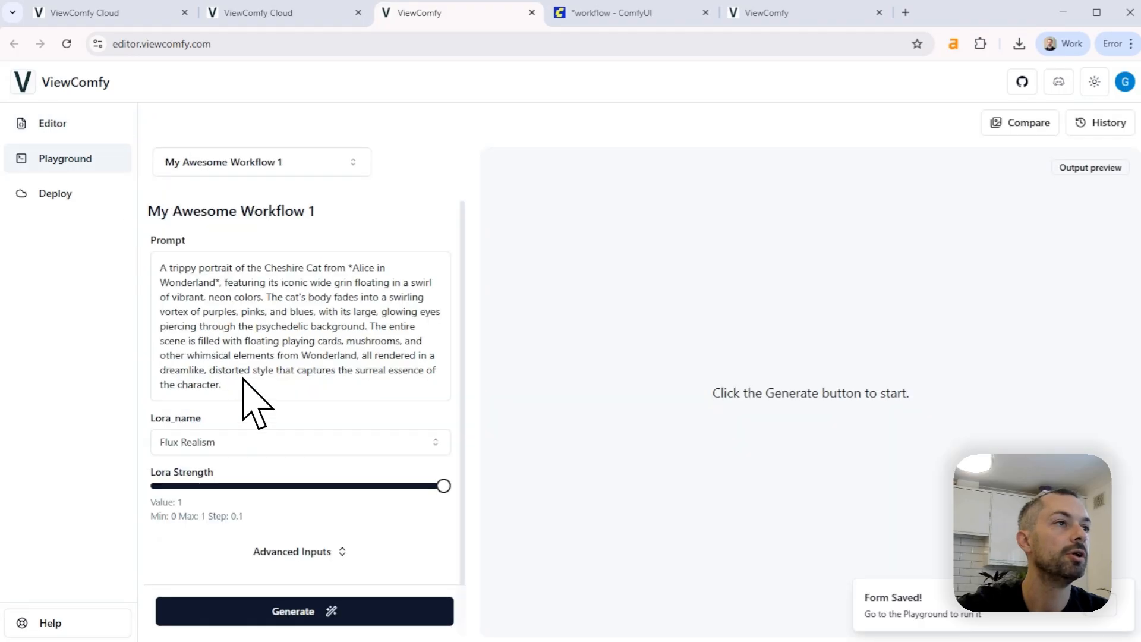
Check the Lora_name options, the Lora Strength slider and the remaining advanced inputs in the Playground
{"action": "left_click", "coordinate": [236, 443]}
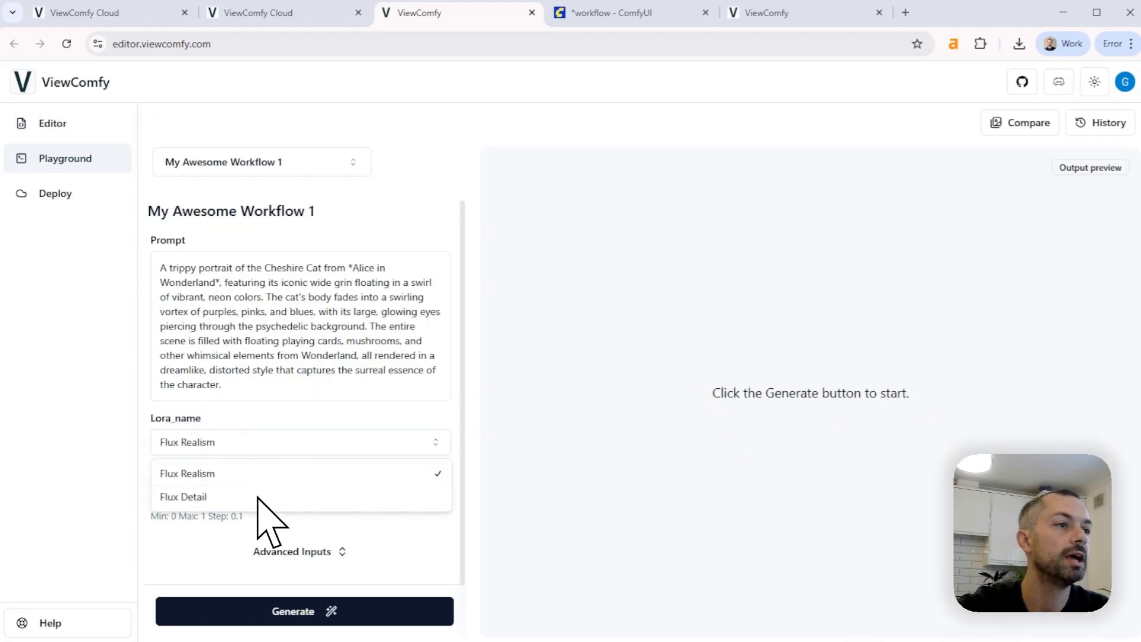
{"action": "left_click", "coordinate": [327, 437]}
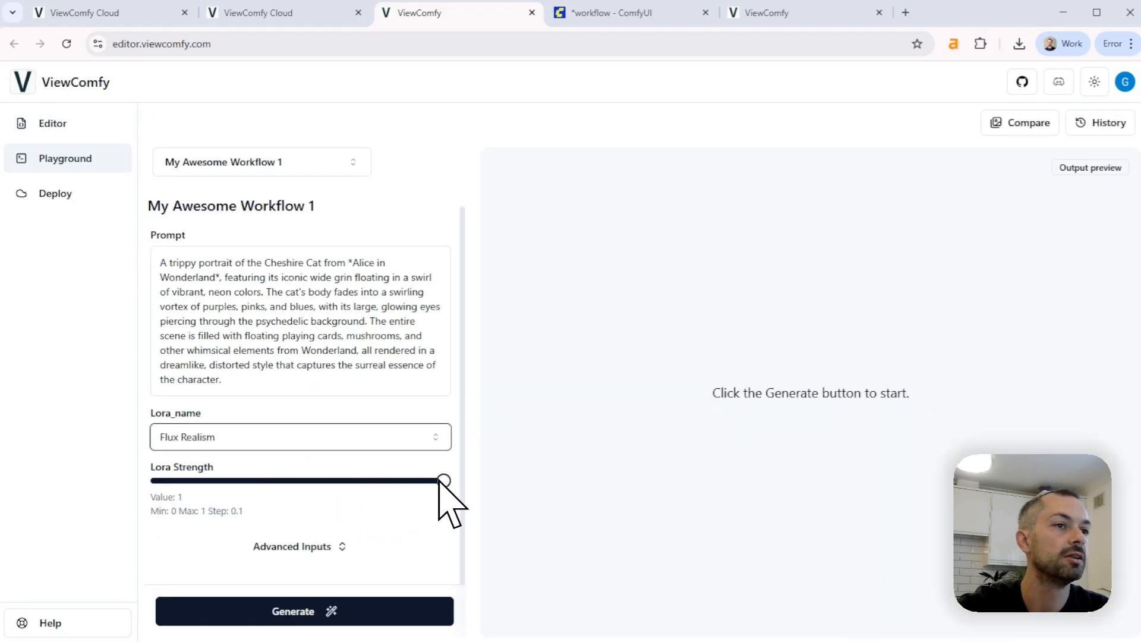
{"action": "mouse_move", "coordinate": [439, 482]}
{"action": "left_mouse_down"}
{"action": "mouse_move", "coordinate": [253, 495]}
{"action": "mouse_move", "coordinate": [427, 486]}
{"action": "left_mouse_up"}
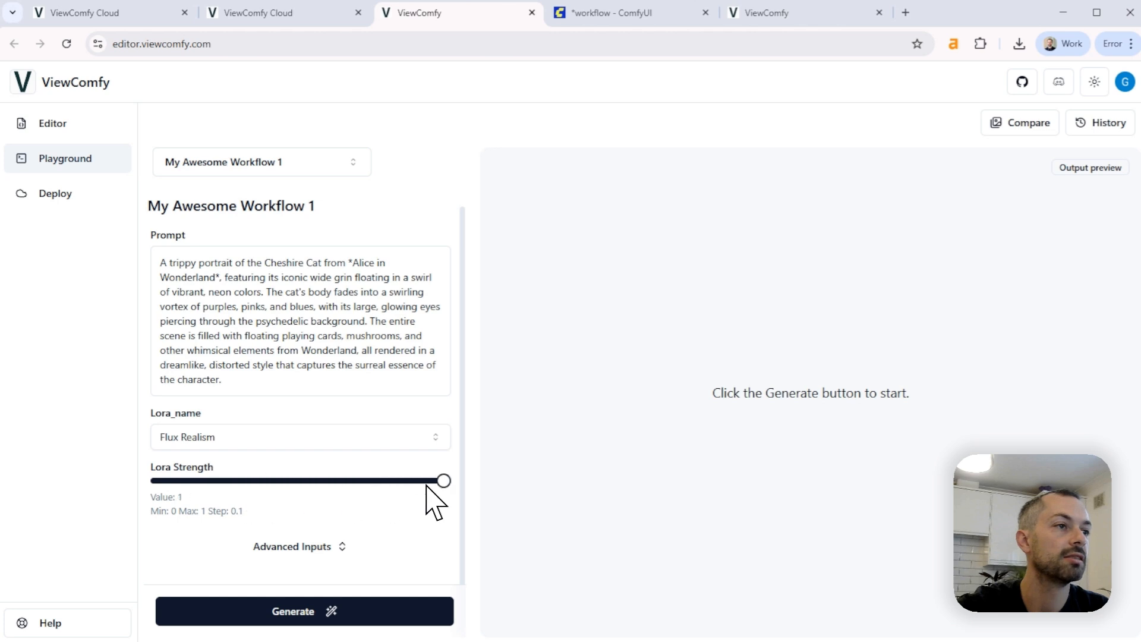
{"action": "left_click", "coordinate": [300, 544]}
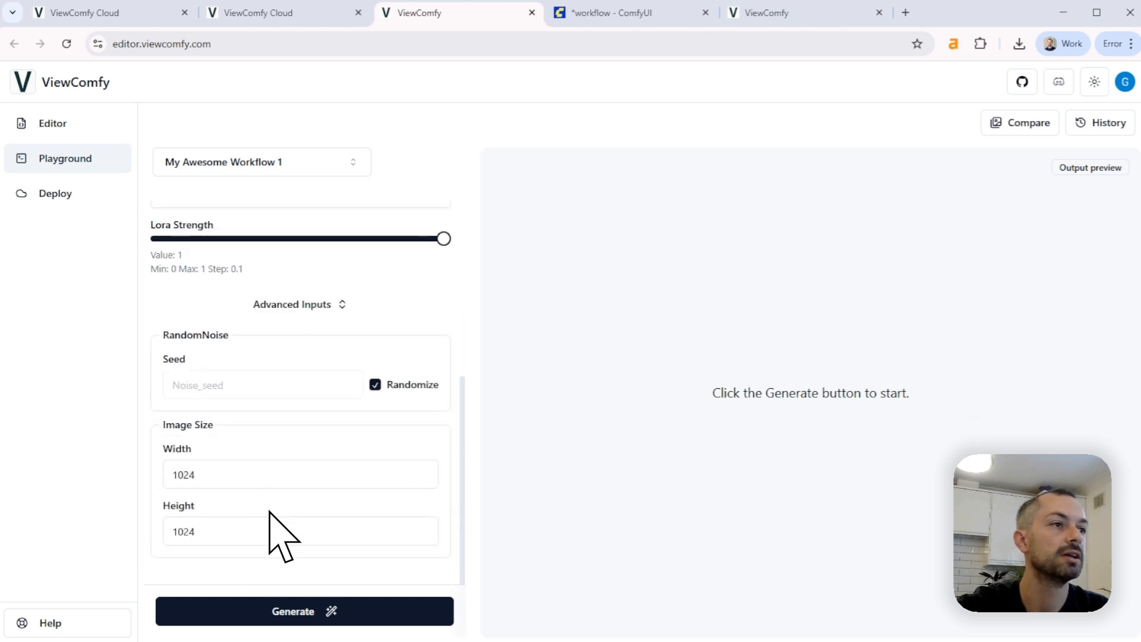
{"action": "scroll", "coordinate": [279, 535], "scroll_direction": "up", "scroll_amount": 5}
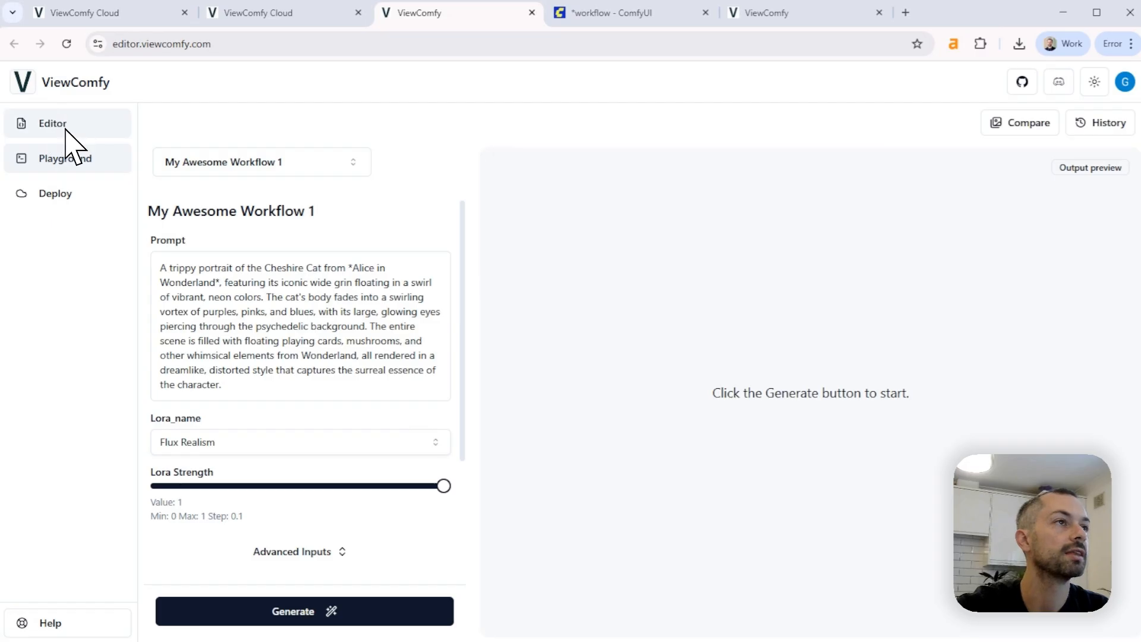
Return to the Editor, rename the workflow as Demo app and save the form
{"action": "left_click", "coordinate": [66, 130]}
{"action": "left_click", "coordinate": [305, 285]}
{"action": "key", "text": "ctrl+a"}
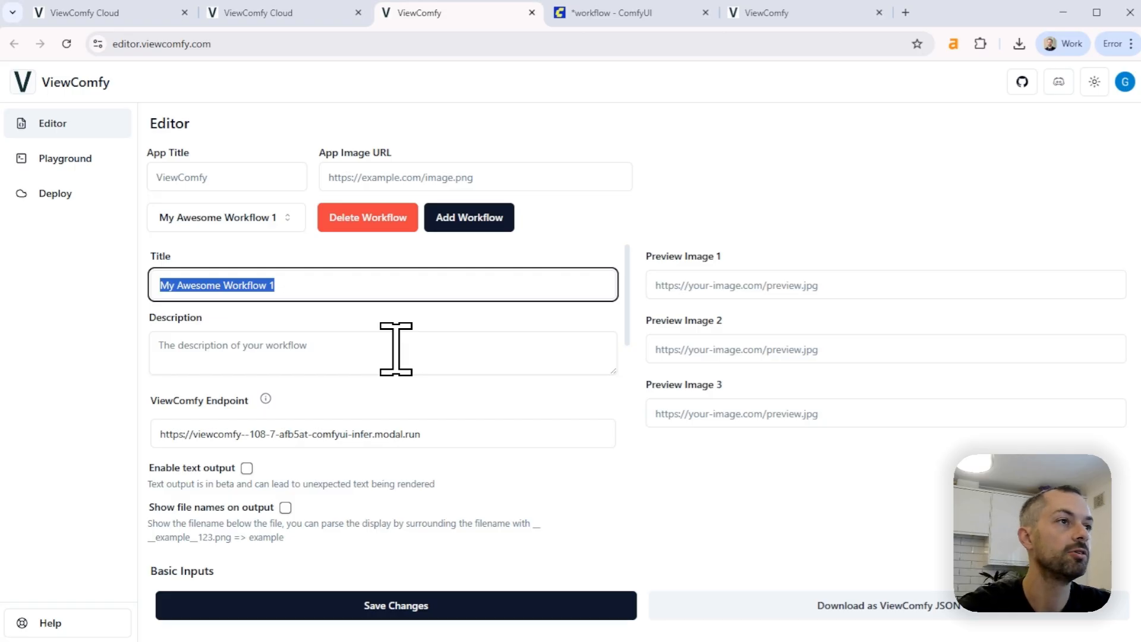
{"action": "type", "text": "Demo app"}
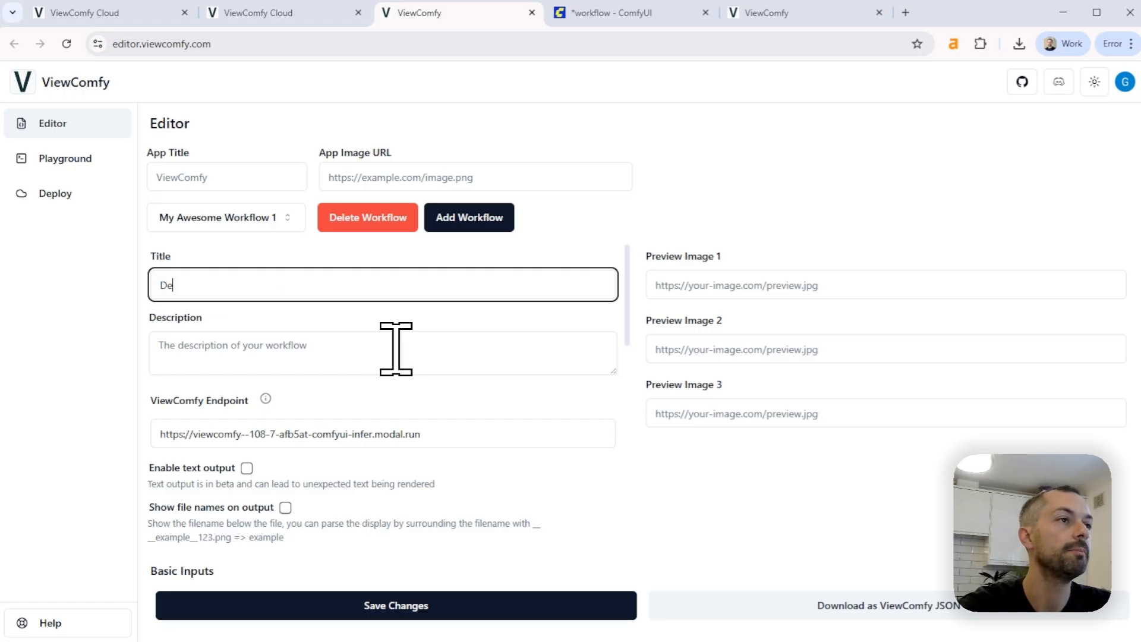
{"action": "left_click", "coordinate": [318, 612]}
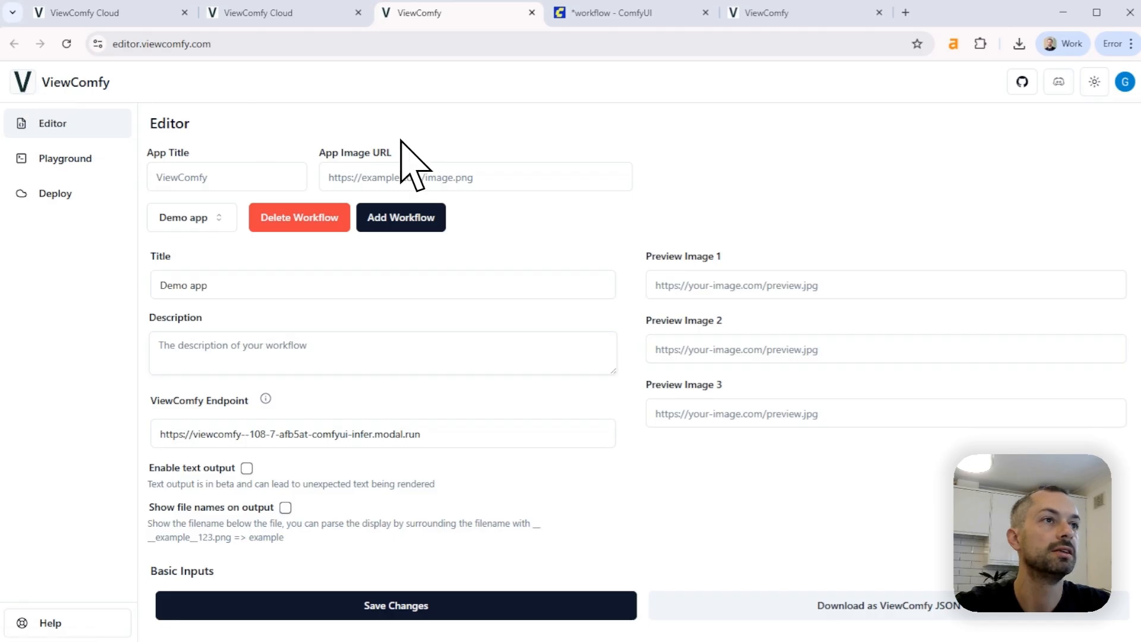
{"action": "left_click", "coordinate": [435, 165]}
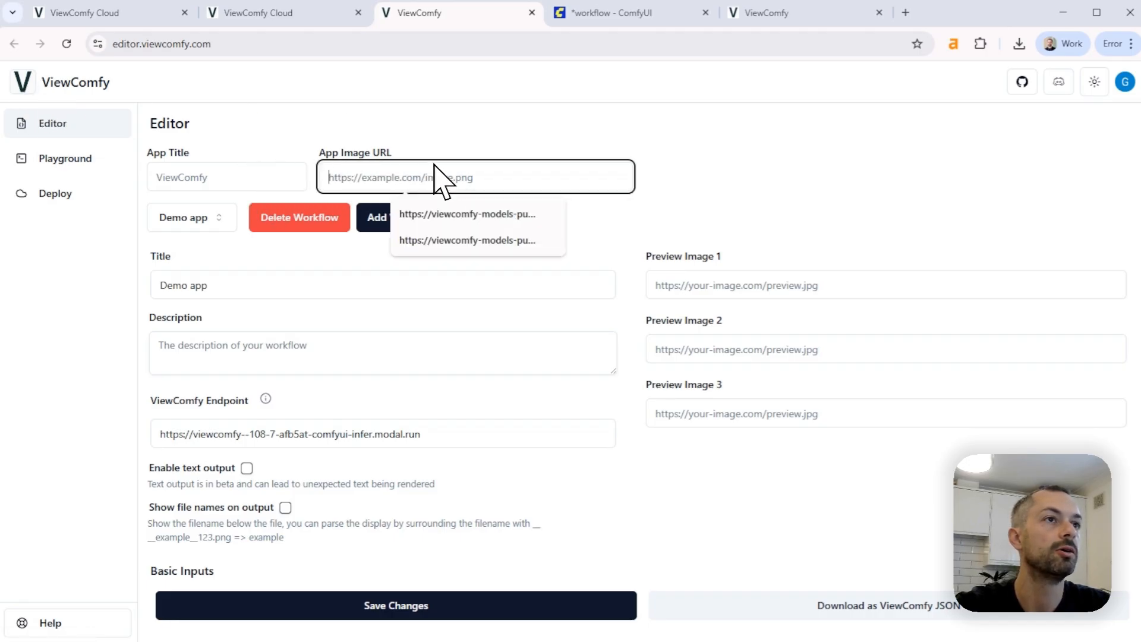
{"action": "left_click", "coordinate": [0, 185]}
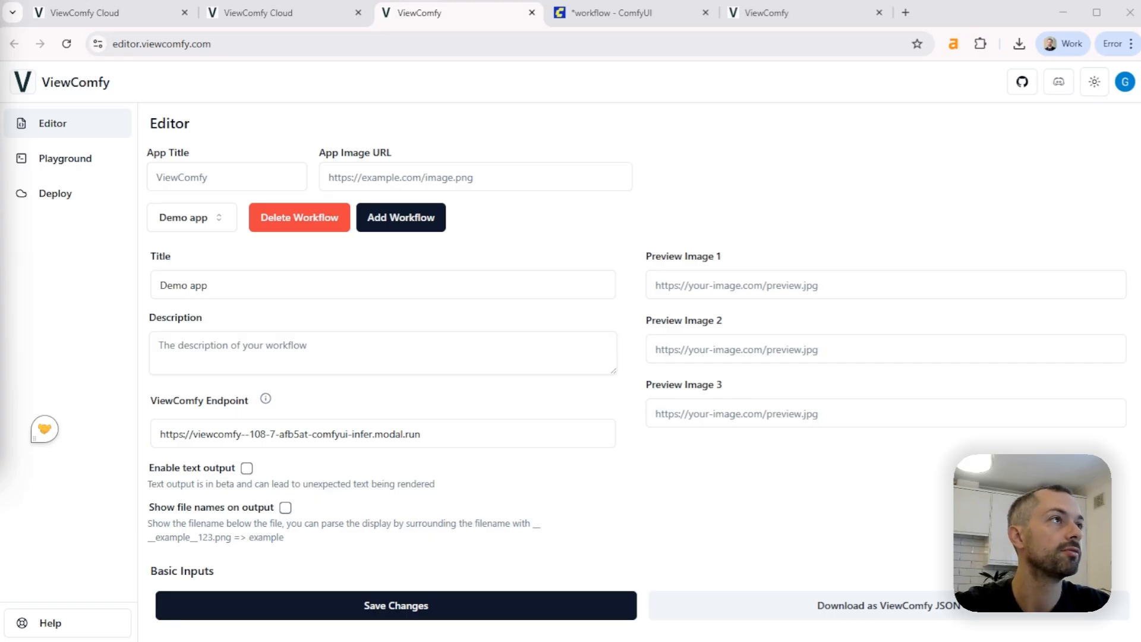
{"action": "left_click", "coordinate": [2, 43]}
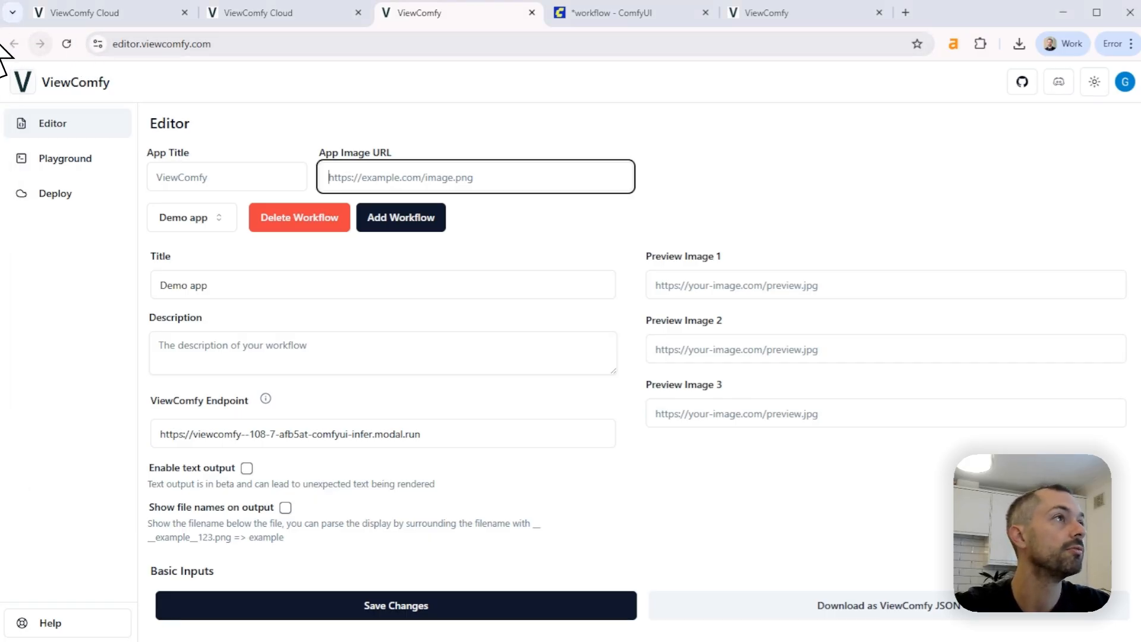
{"action": "left_click", "coordinate": [0, 44]}
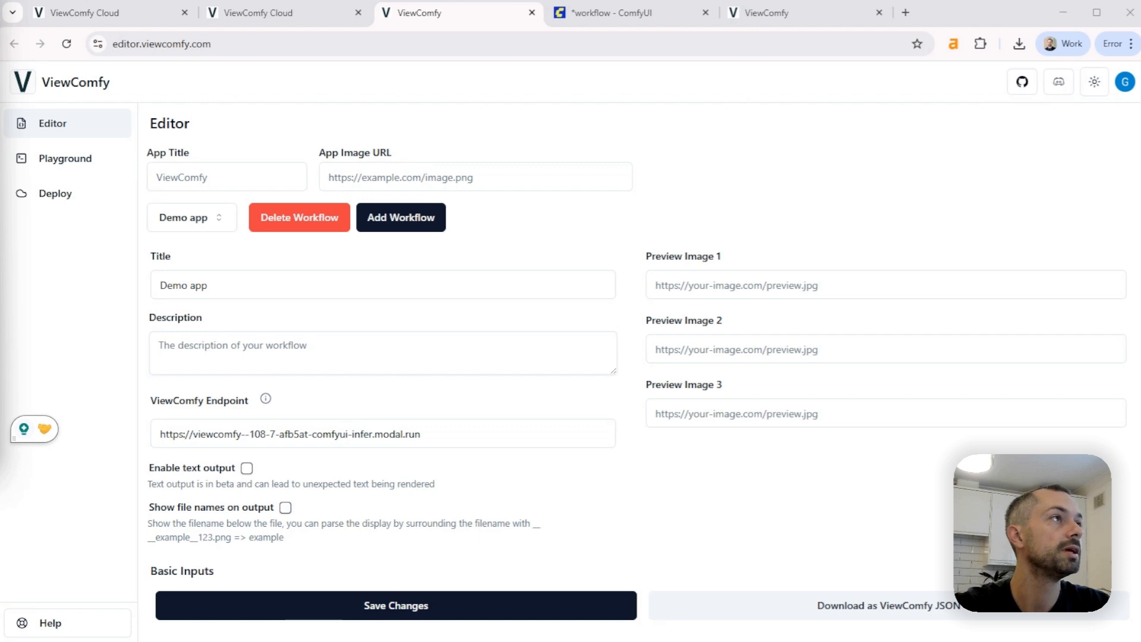
{"action": "left_click", "coordinate": [469, 178]}
{"action": "type", "text": "https://test-public-viewcomfy.s3.us-east-1.amazonaws.com/logo.png"}
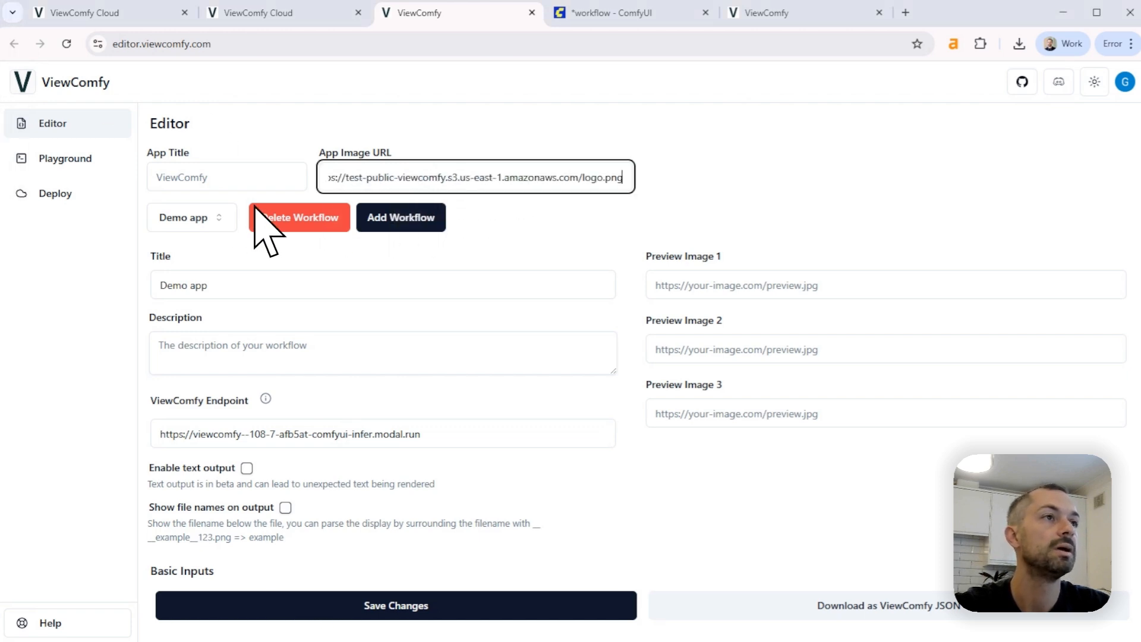
Blank out the App Title and save the form
{"action": "left_click", "coordinate": [189, 176]}
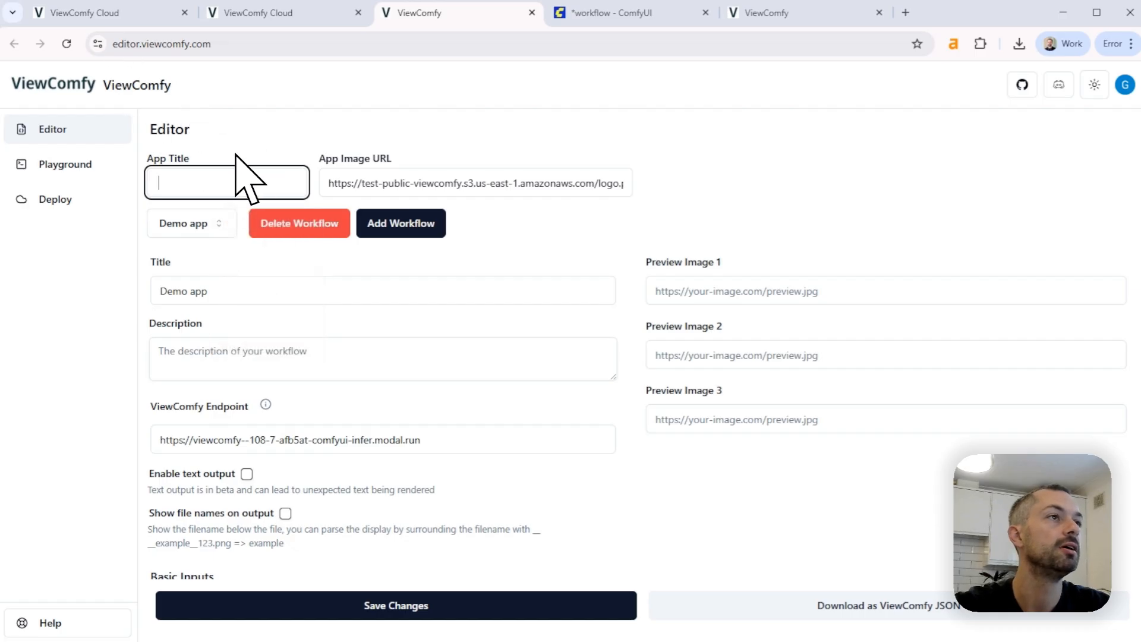
{"action": "left_click", "coordinate": [416, 607]}
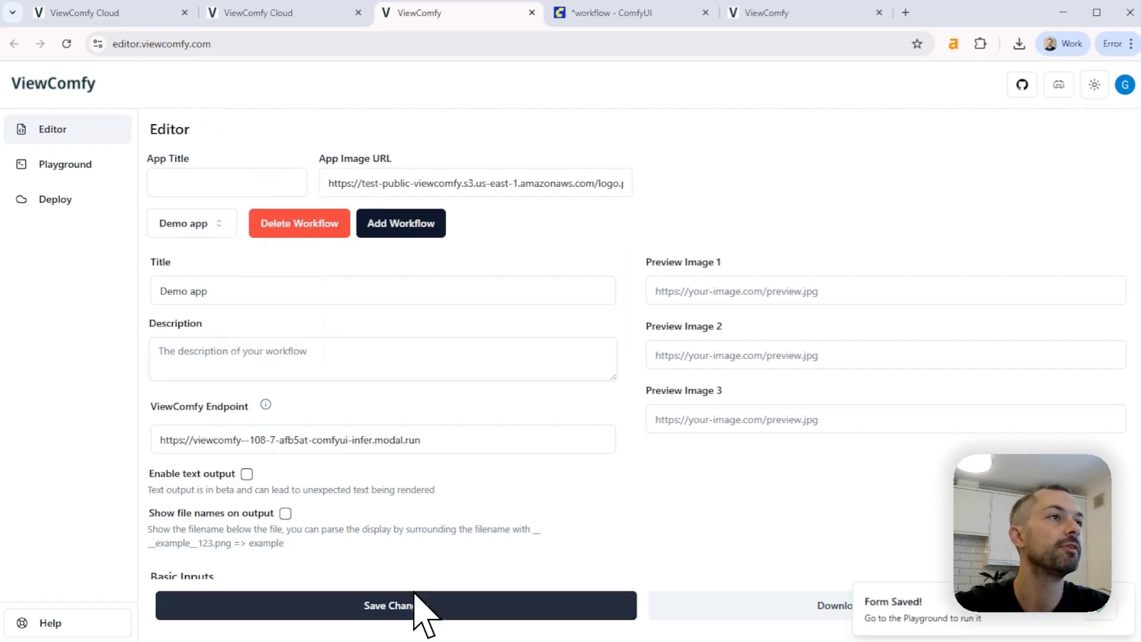
Open the Playground and check the Demo app's branding and Lora_name options
{"action": "left_click", "coordinate": [80, 172]}
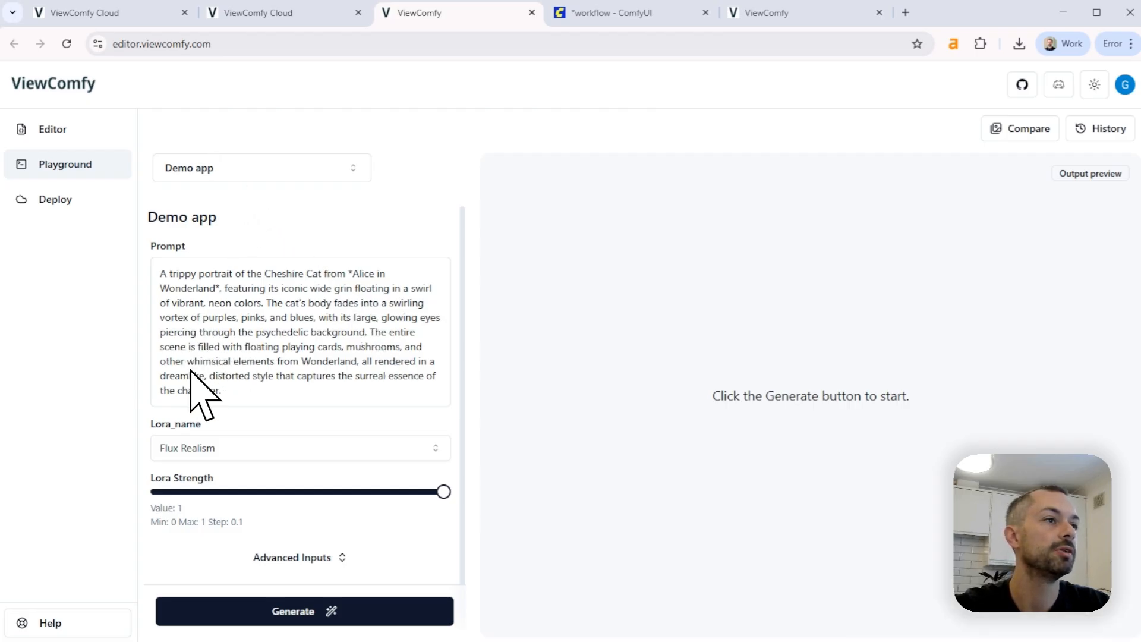
{"action": "scroll", "coordinate": [202, 386], "scroll_direction": "down", "scroll_amount": 1}
{"action": "left_click", "coordinate": [204, 439]}
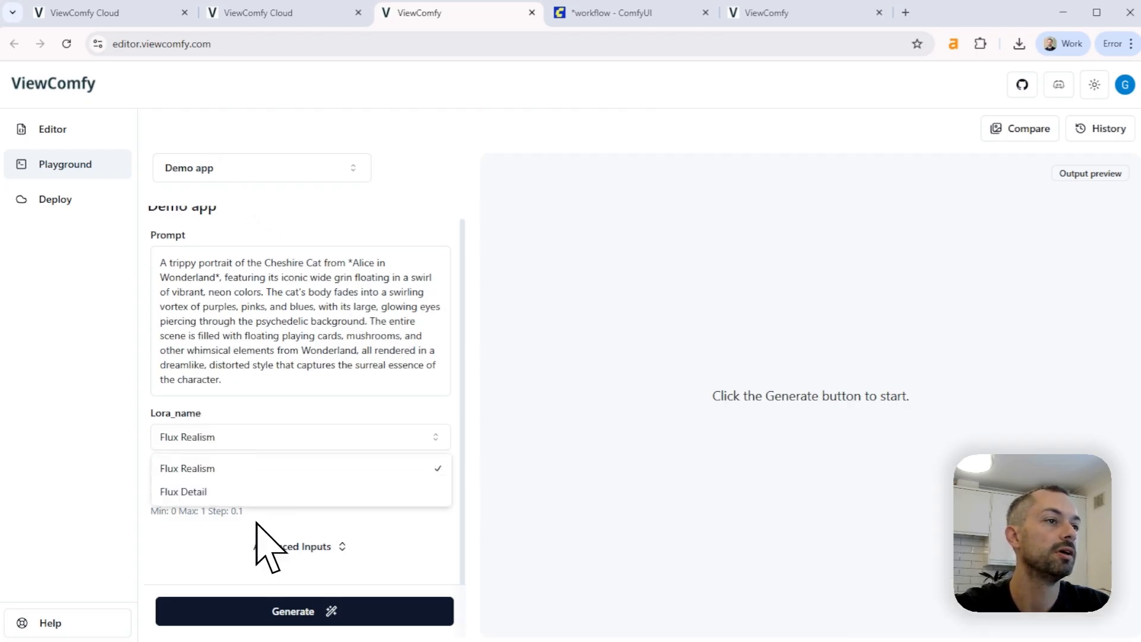
{"action": "left_click", "coordinate": [51, 410]}
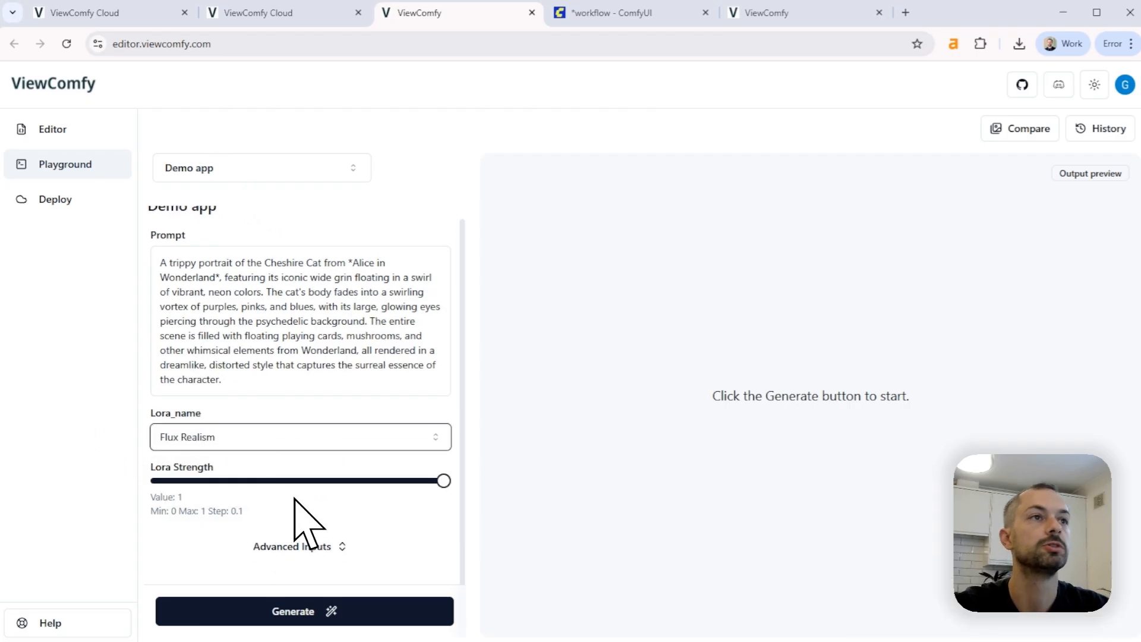
Return to the Editor and add a second workflow by loading its JSON file
{"action": "left_click", "coordinate": [65, 130]}
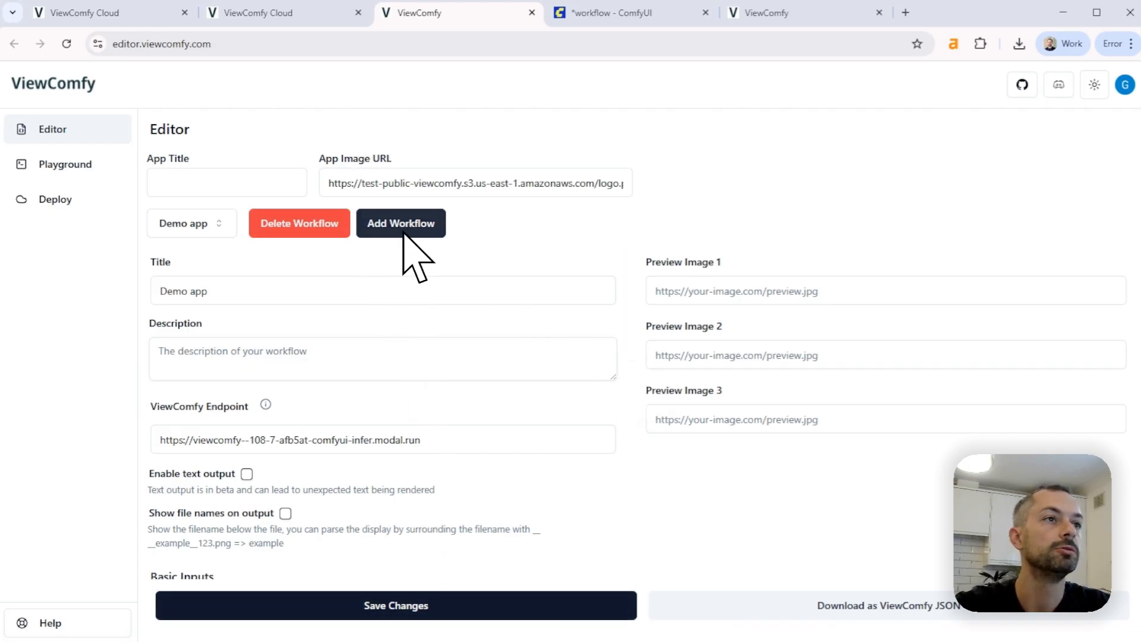
{"action": "left_click", "coordinate": [425, 224]}
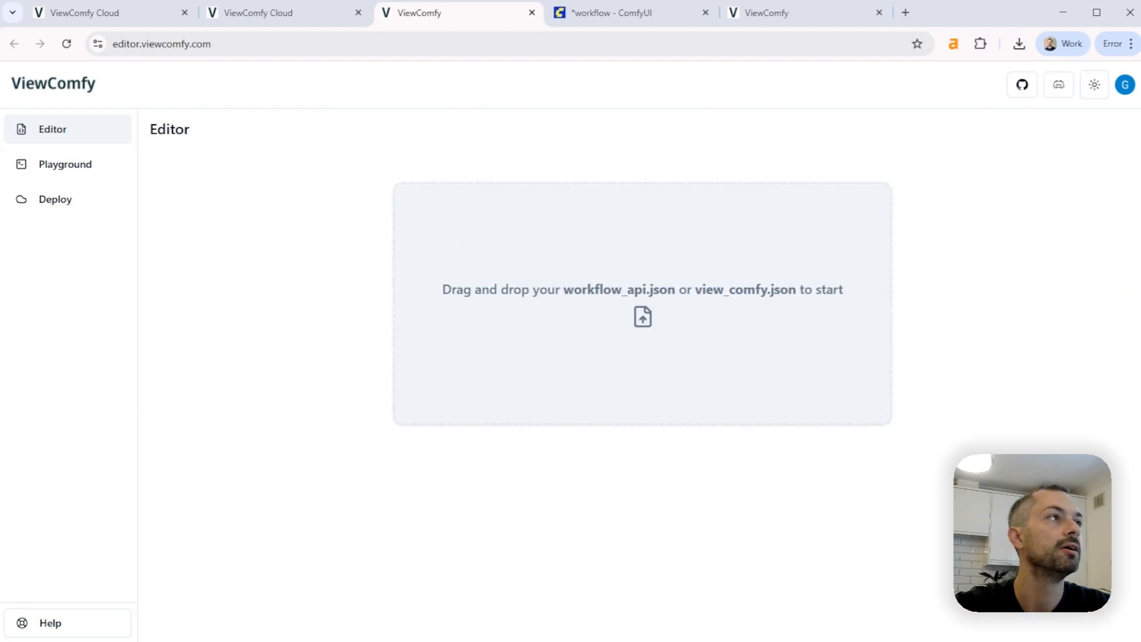
{"action": "left_click_drag", "start_coordinate": [133, 542], "coordinate": [526, 333]}
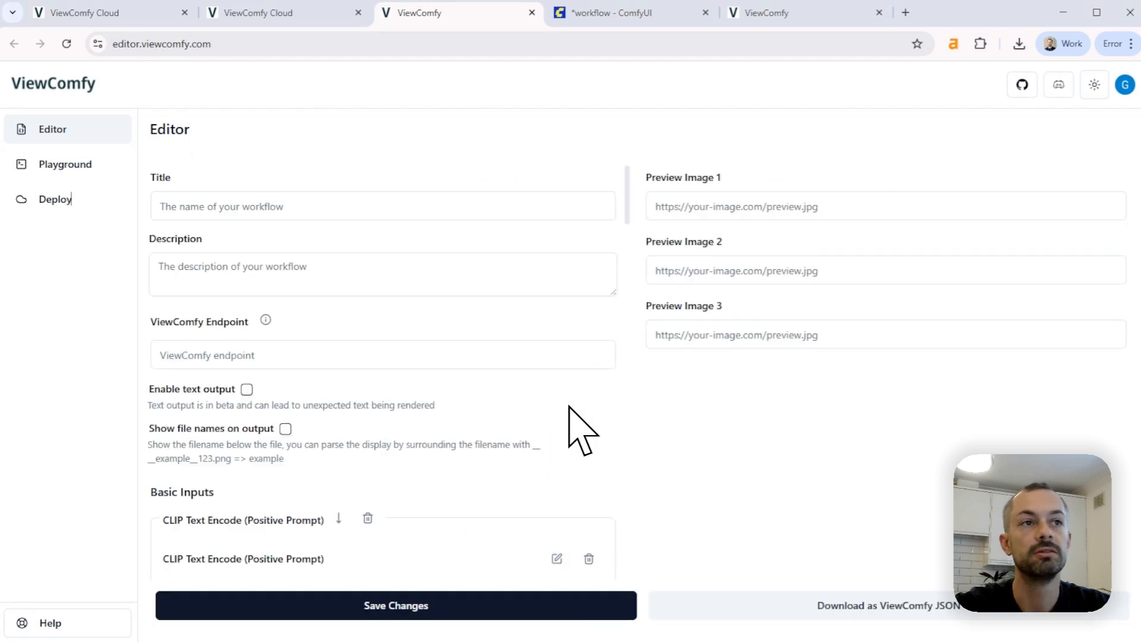
Copy the demo deployment's API endpoint from ViewComfy Cloud into the new workflow's ViewComfy Endpoint and save the form
{"action": "left_click", "coordinate": [568, 606]}
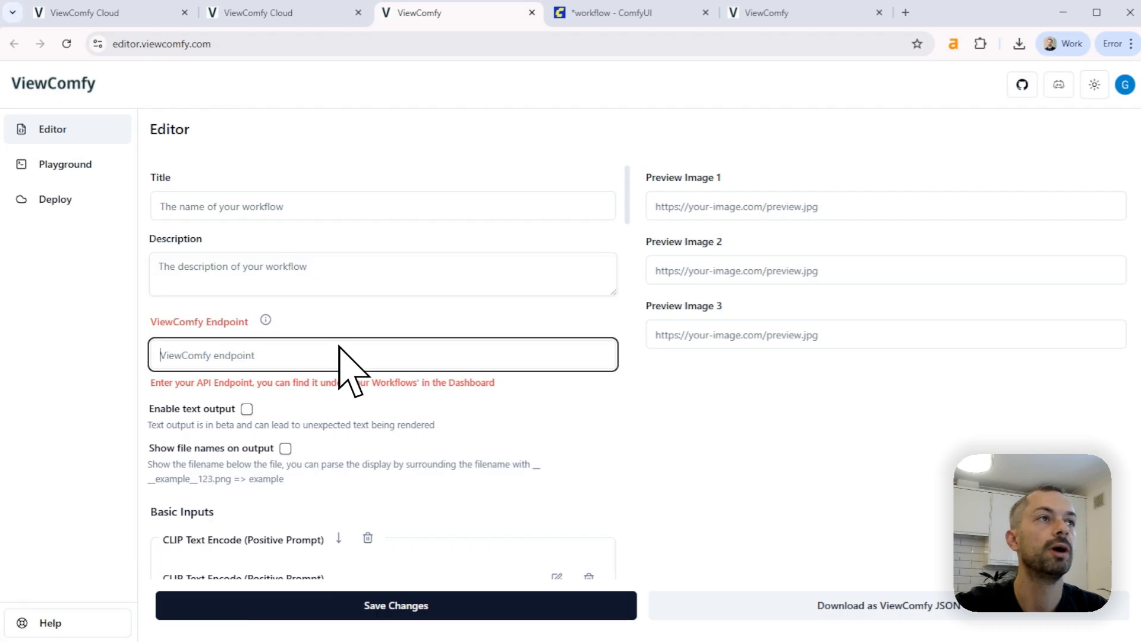
{"action": "left_click", "coordinate": [116, 4]}
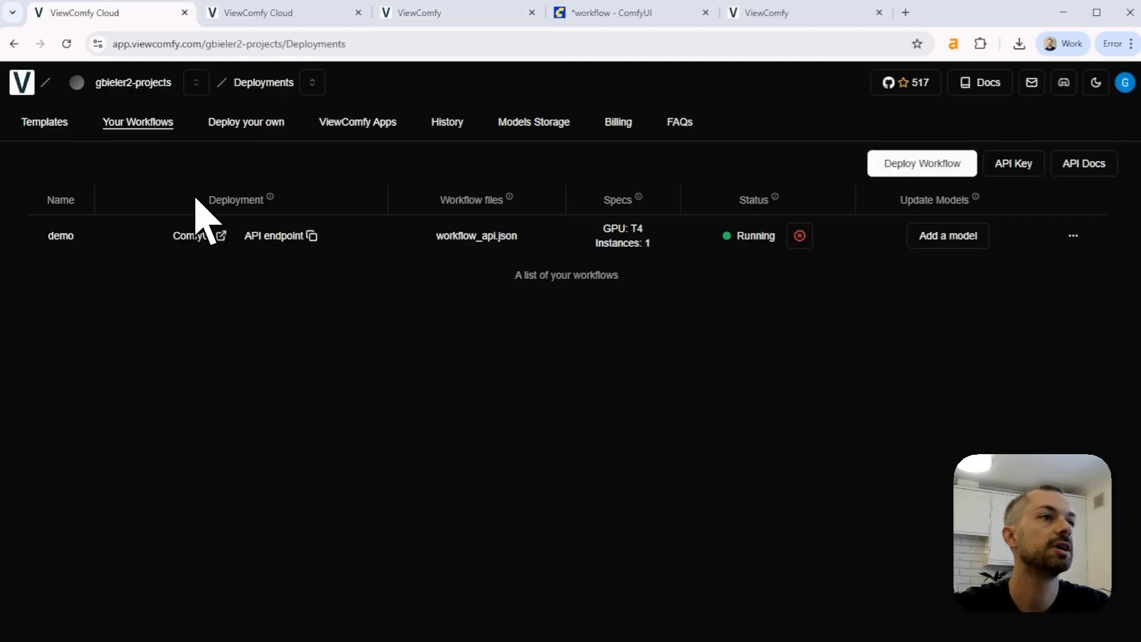
{"action": "left_click", "coordinate": [311, 235]}
{"action": "left_click", "coordinate": [416, 12]}
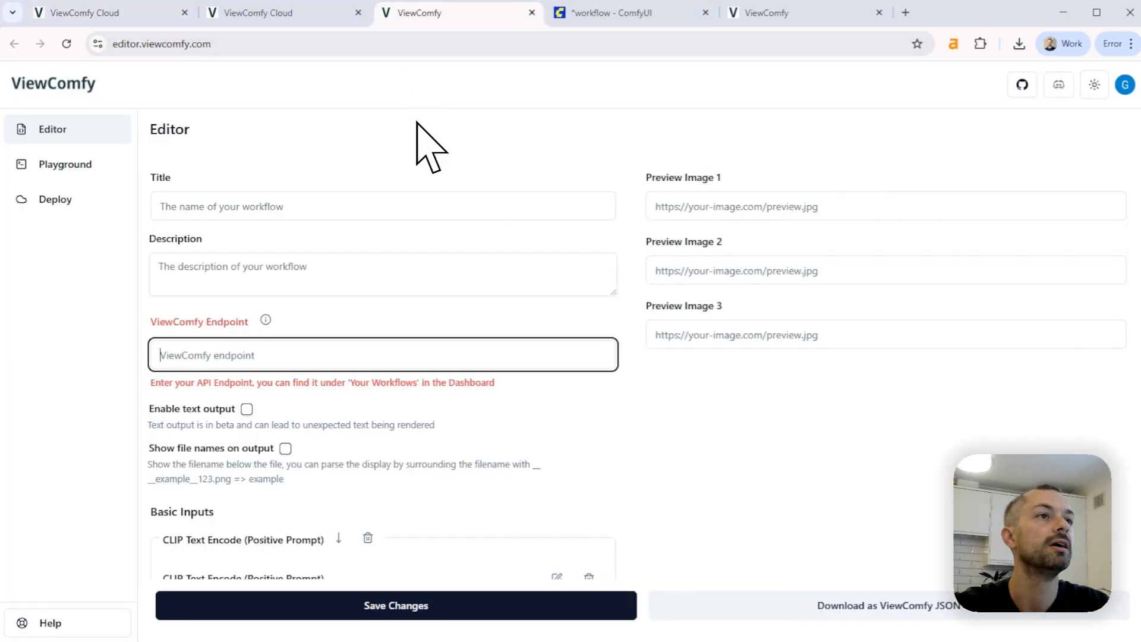
{"action": "left_click", "coordinate": [399, 356]}
{"action": "key", "text": "ctrl+v"}
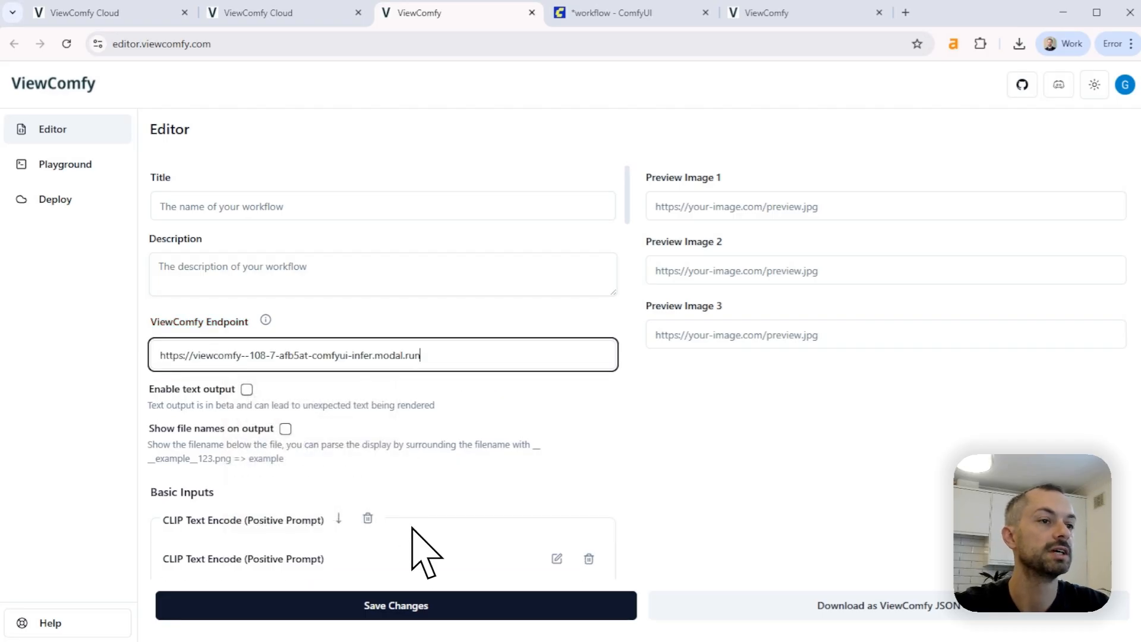
{"action": "left_click", "coordinate": [446, 618]}
Shorten the second workflow's title to "Workflow 2" and save the form
{"action": "left_click", "coordinate": [247, 291]}
{"action": "double_click", "coordinate": [255, 294]}
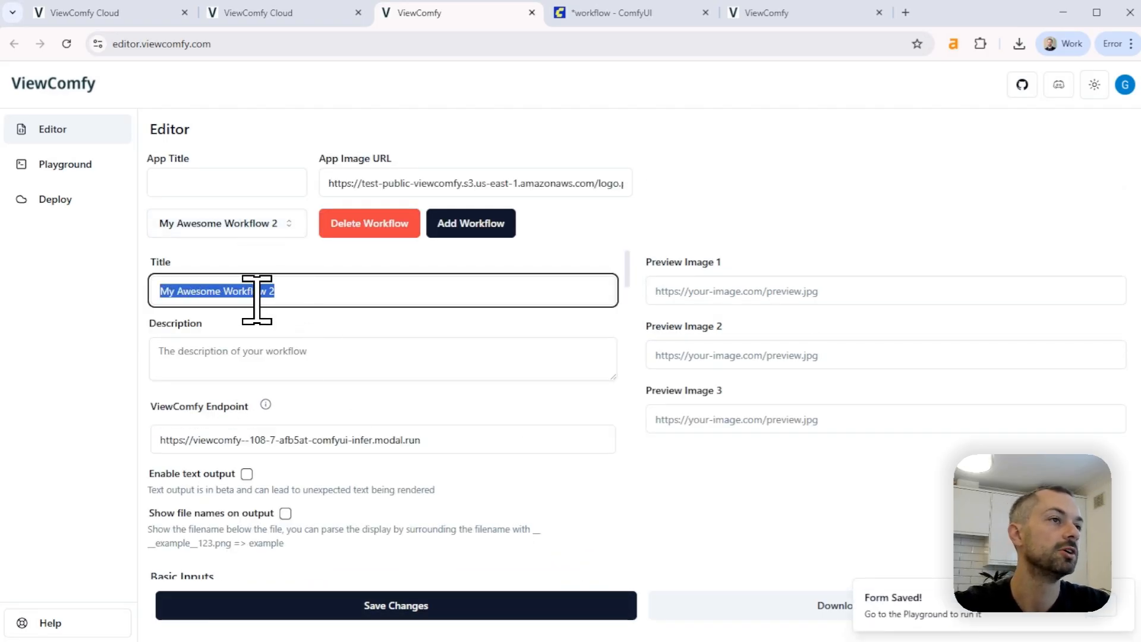
{"action": "left_click", "coordinate": [218, 291]}
{"action": "left_click_drag", "start_coordinate": [224, 291], "coordinate": [25, 310]}
{"action": "key", "text": "BackSpace"}
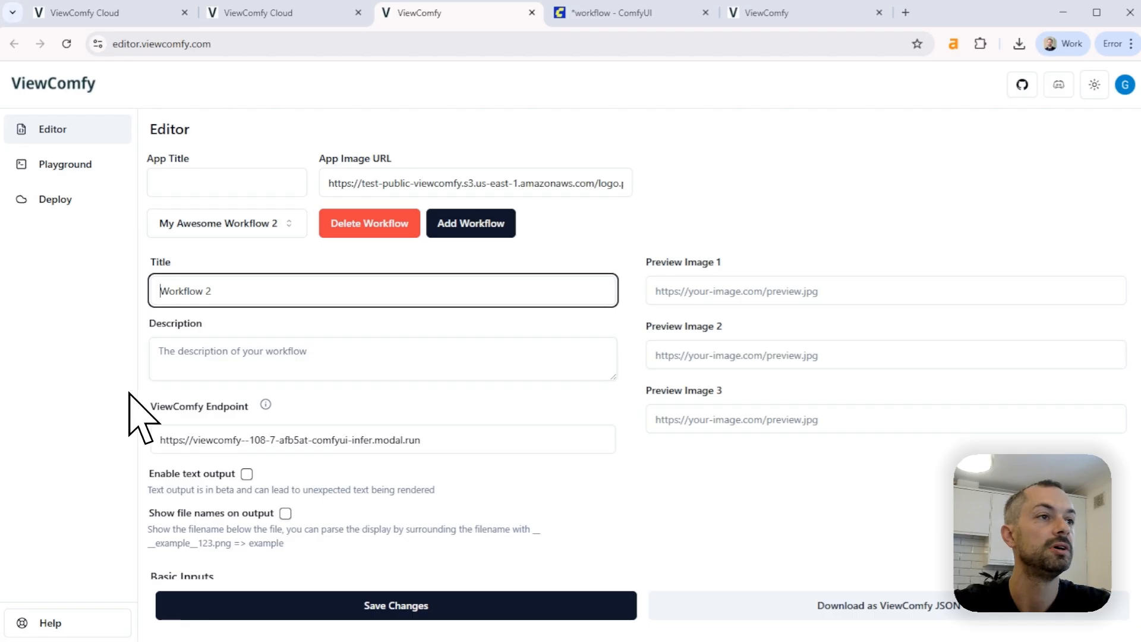
{"action": "left_click", "coordinate": [344, 604]}
Open the Playground and switch from Workflow 2 to the Demo app workflow to check both
{"action": "left_click", "coordinate": [90, 167]}
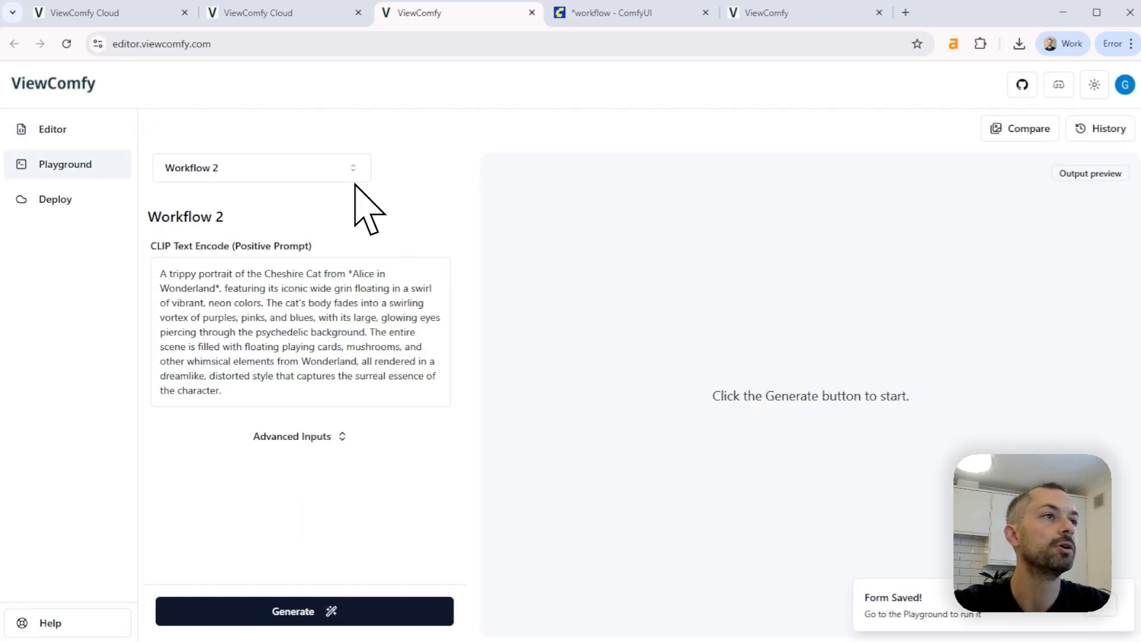
{"action": "left_click", "coordinate": [257, 173]}
{"action": "left_click", "coordinate": [257, 253]}
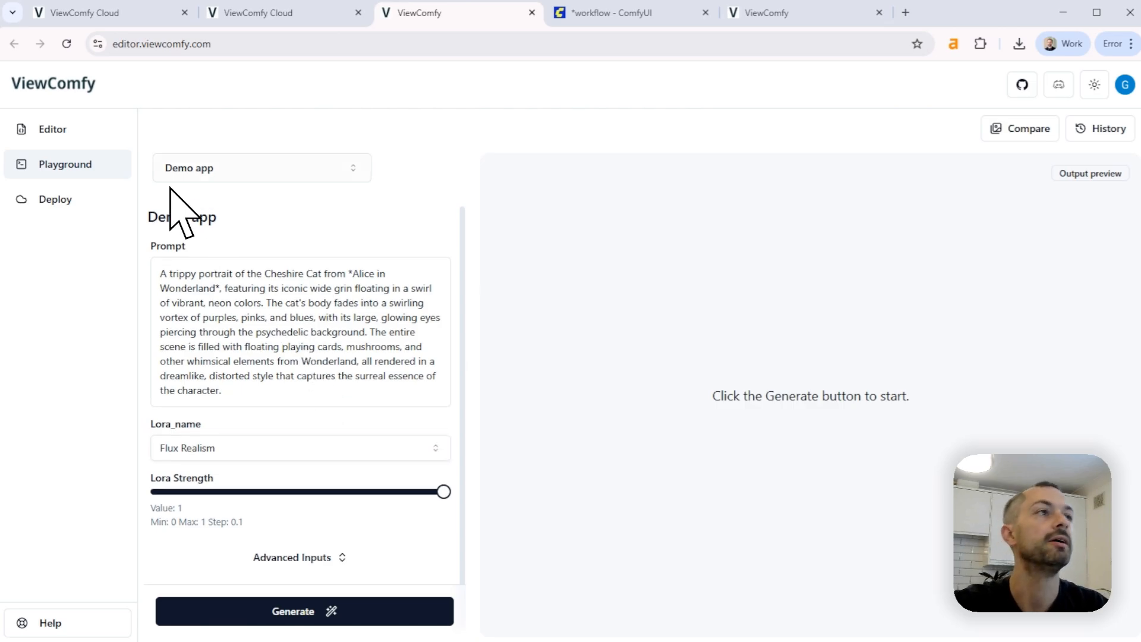
Return to the Editor, save the changes and download the app as a ViewComfy JSON file
{"action": "left_click", "coordinate": [64, 134]}
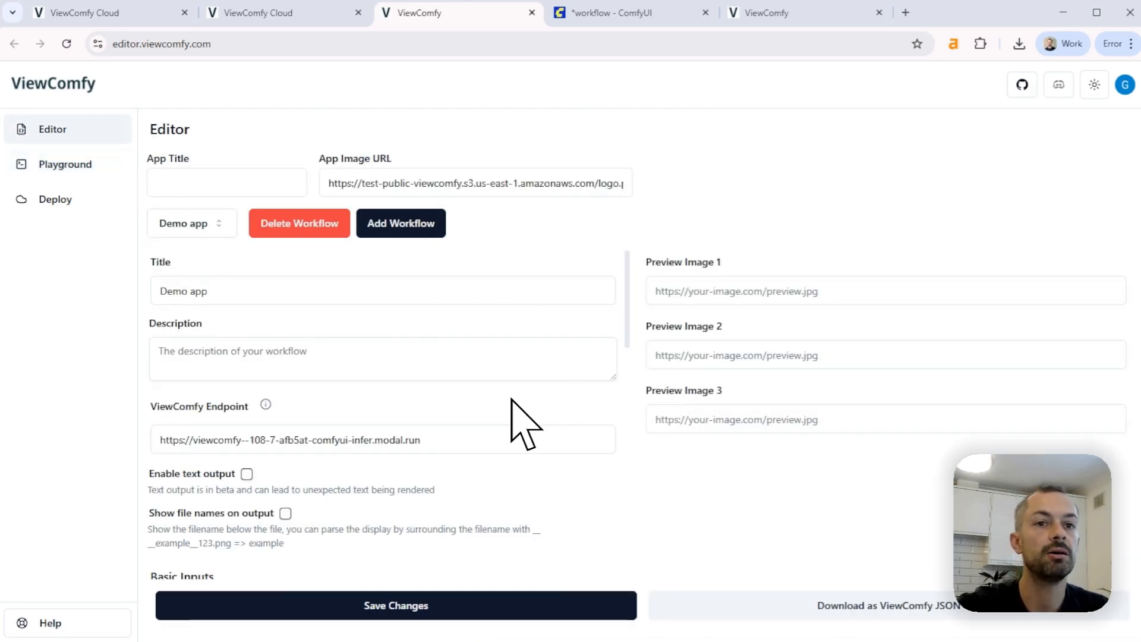
{"action": "left_click", "coordinate": [470, 616]}
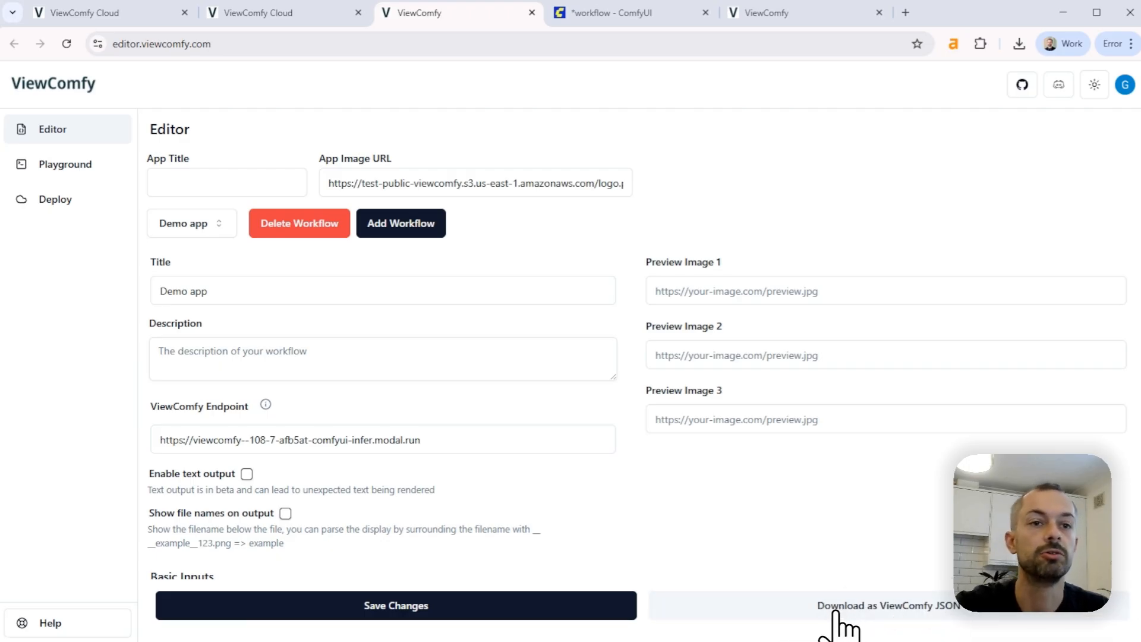
{"action": "left_click", "coordinate": [899, 615]}
Switch to ViewComfy Cloud and load the downloaded view_comfy (34).json into the app deployment form
{"action": "left_click", "coordinate": [244, 12]}
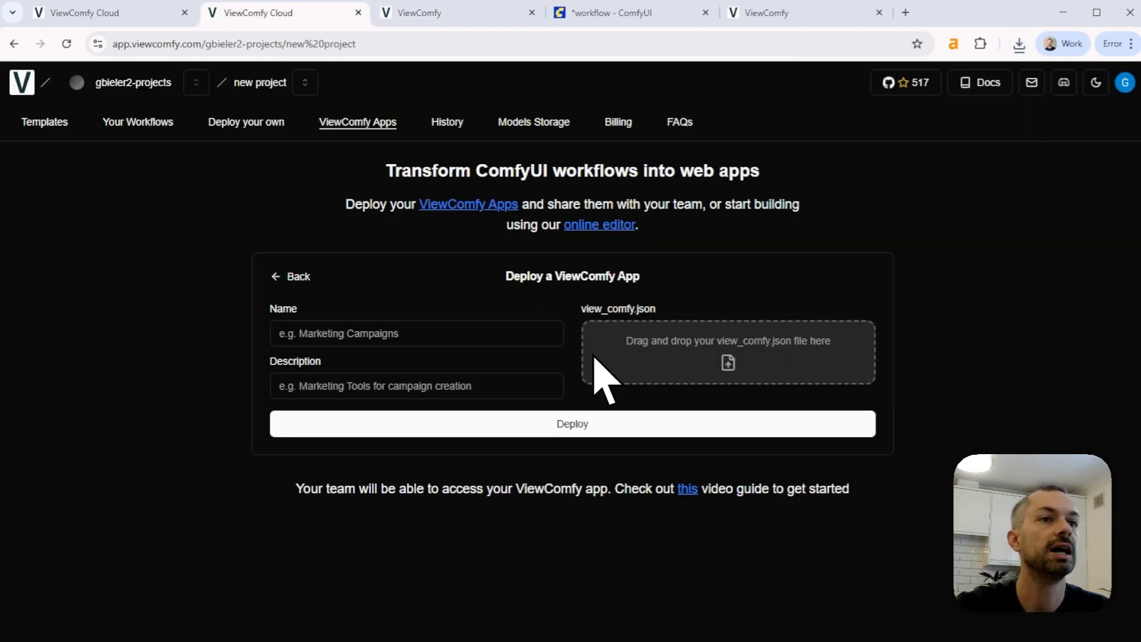
{"action": "left_click", "coordinate": [1019, 46]}
{"action": "left_click_drag", "start_coordinate": [909, 104], "coordinate": [681, 351]}
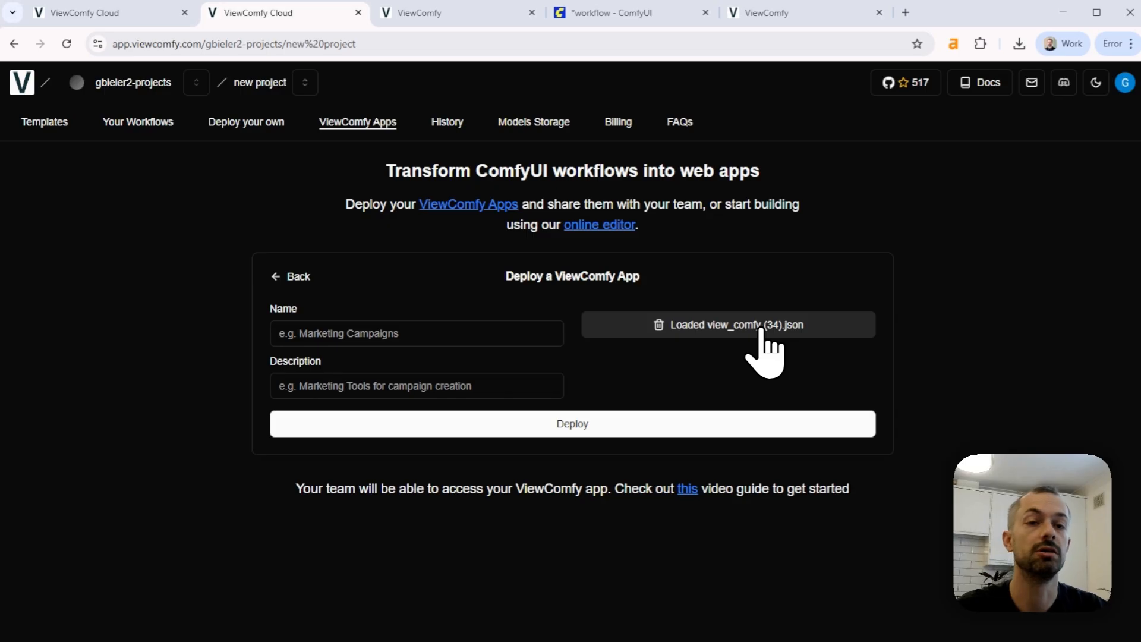
Enter "demo app" as both the name and the description of the ViewComfy app and deploy it
{"action": "left_click", "coordinate": [448, 337]}
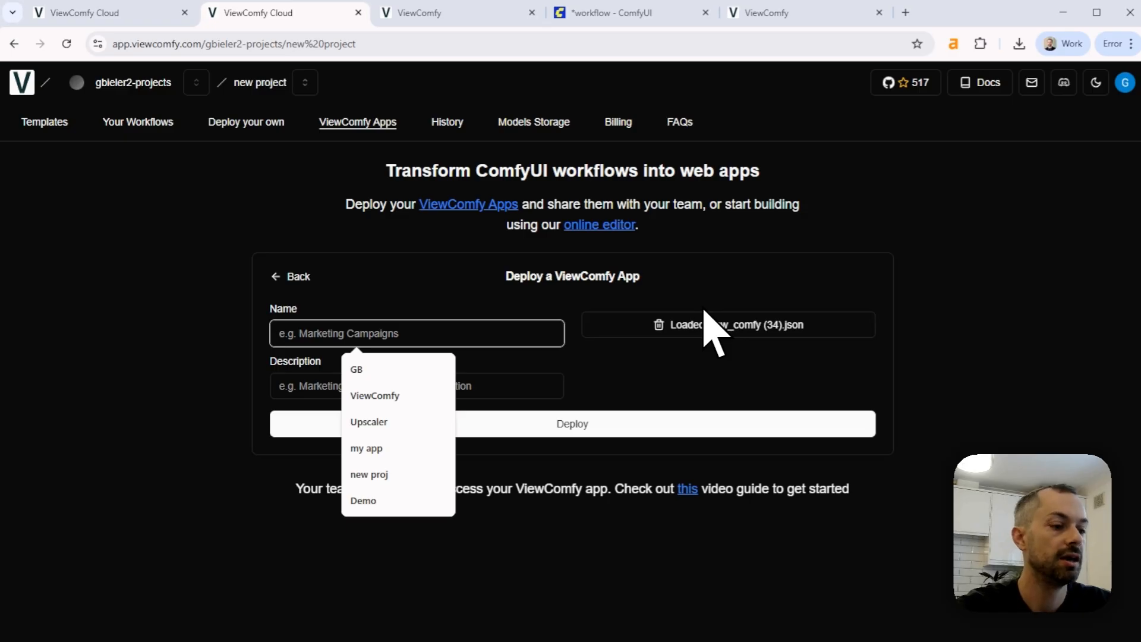
{"action": "type", "text": "demo"}
{"action": "key", "text": "Tab"}
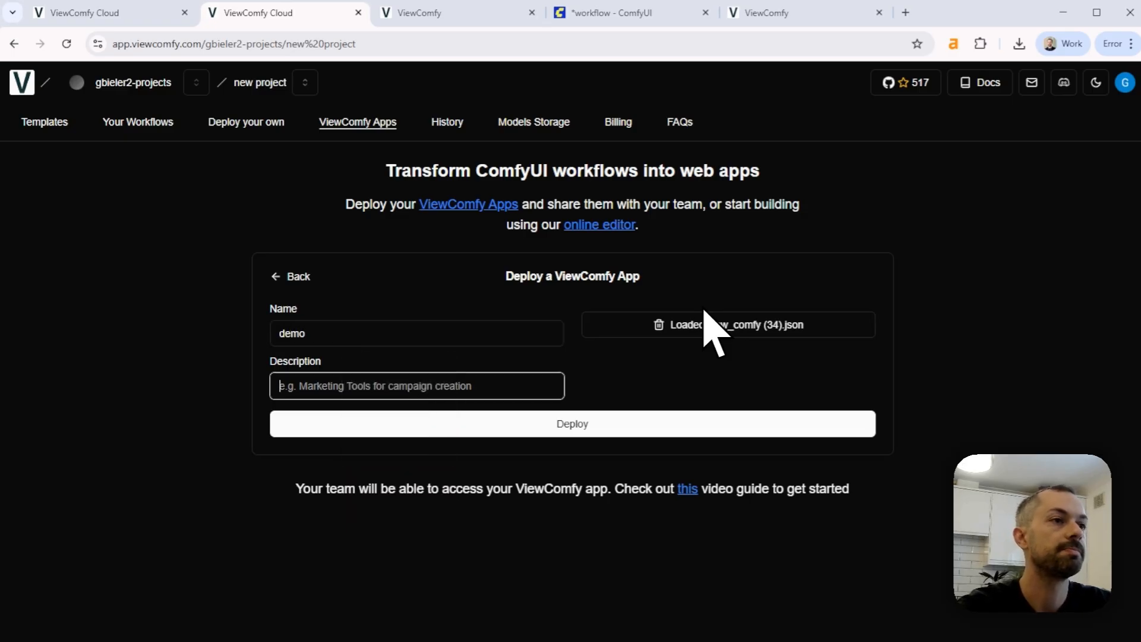
{"action": "left_click", "coordinate": [472, 331]}
{"action": "type", "text": "app"}
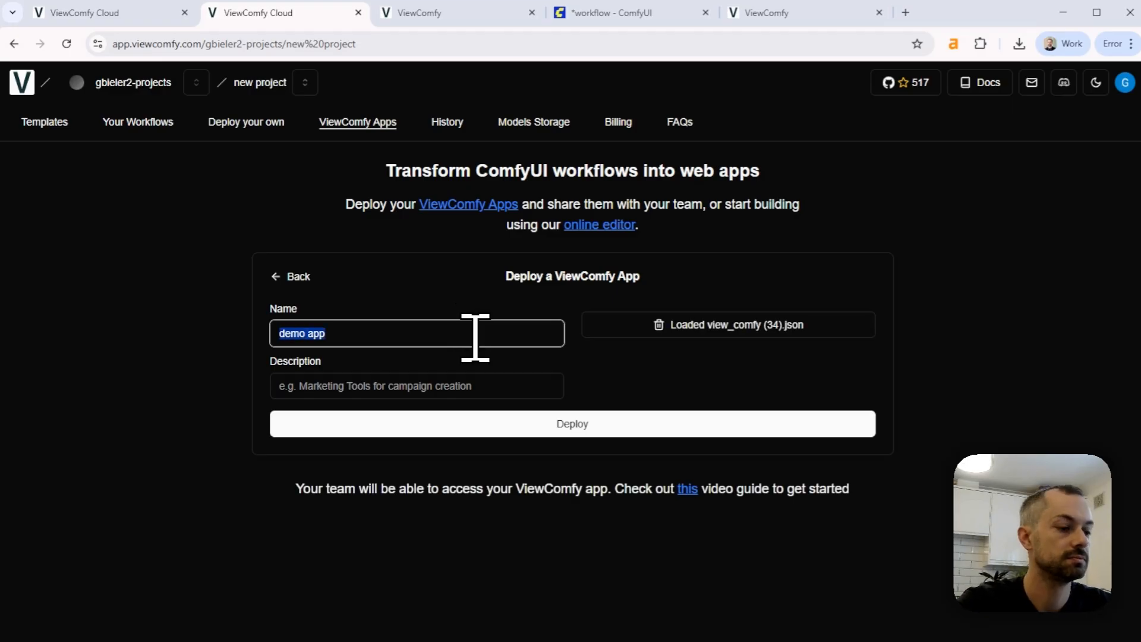
{"action": "key", "text": "Tab"}
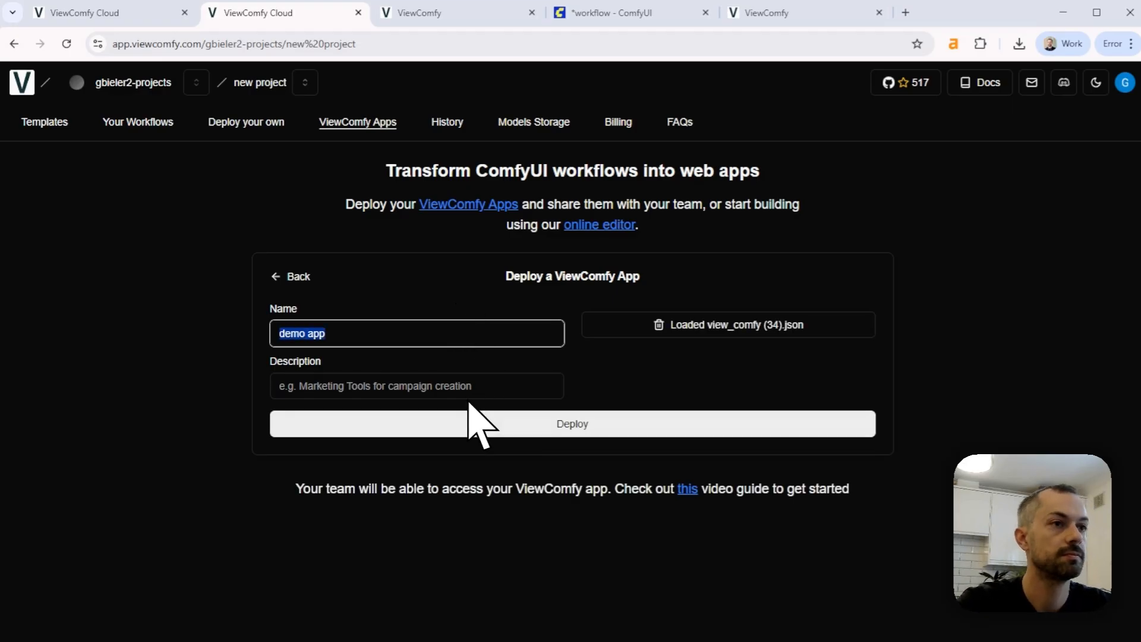
{"action": "type", "text": "demo app"}
{"action": "left_click", "coordinate": [746, 425]}
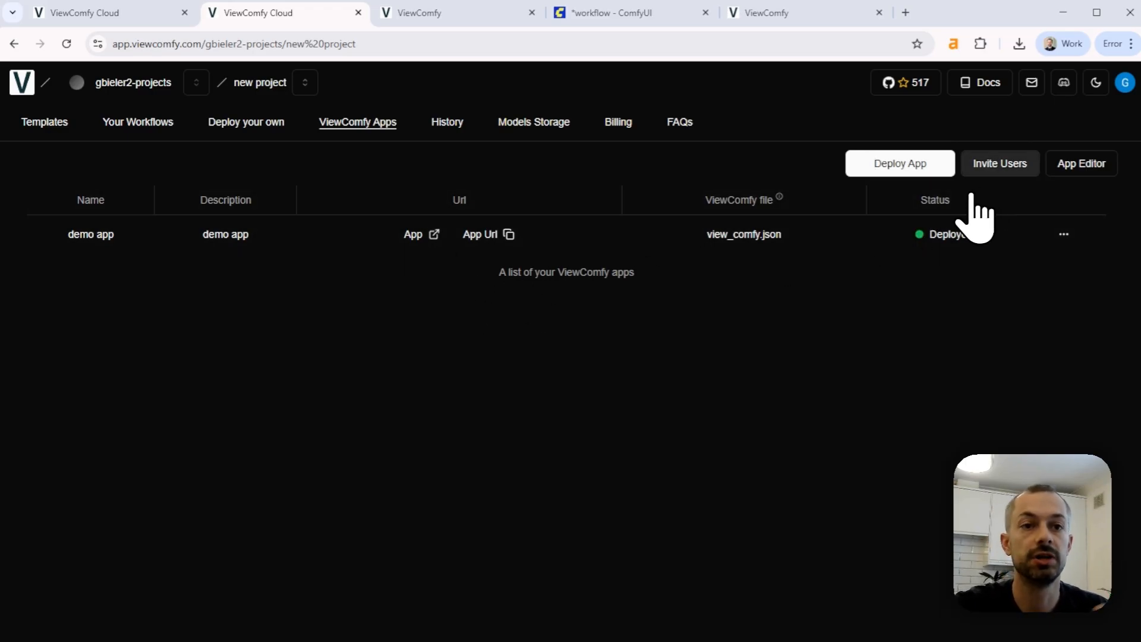
Open the deployed demo app and expand its advanced inputs
{"action": "left_click", "coordinate": [414, 236]}
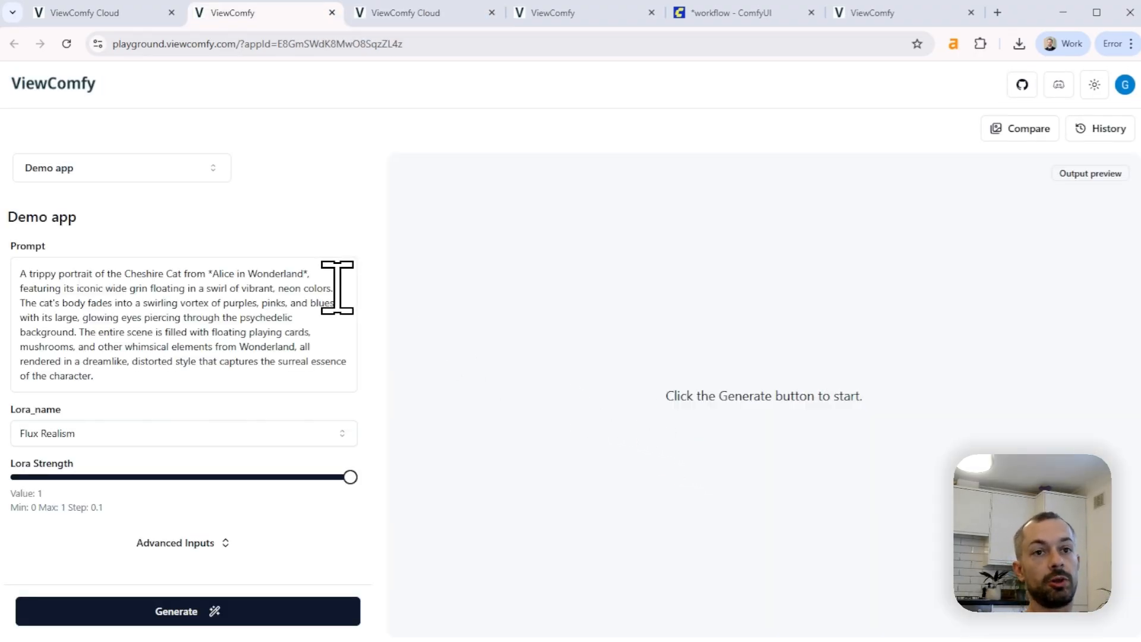
{"action": "left_click", "coordinate": [226, 544]}
{"action": "scroll", "coordinate": [210, 514], "scroll_direction": "up", "scroll_amount": 5}
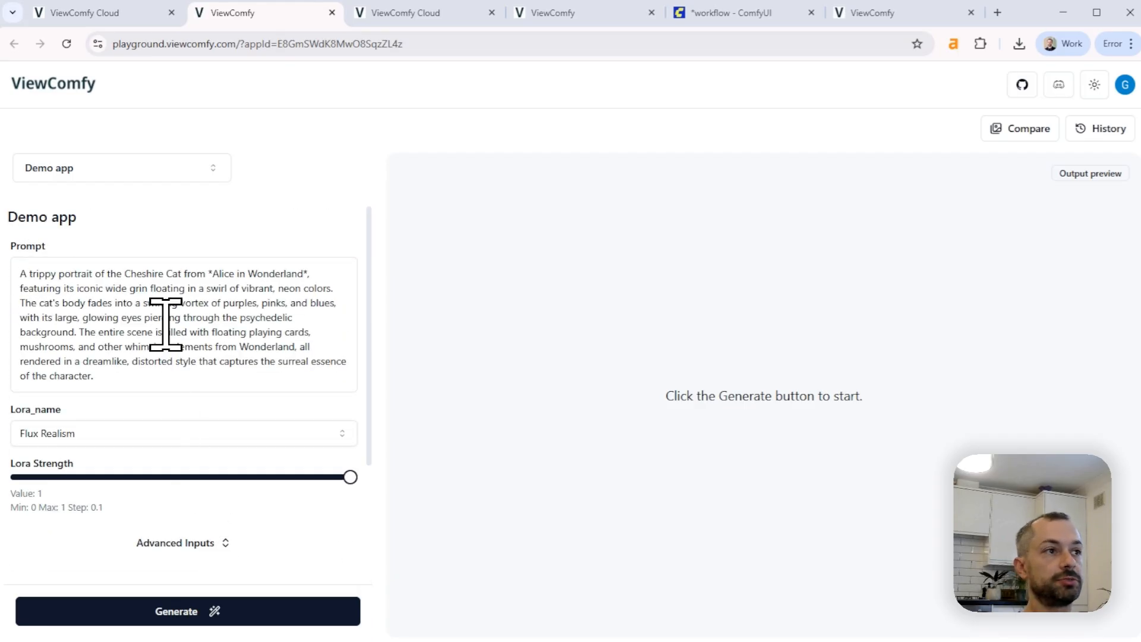
Replace the prompt with "A cat surfing", generate an image and open the generation history
{"action": "triple_click", "coordinate": [21, 291]}
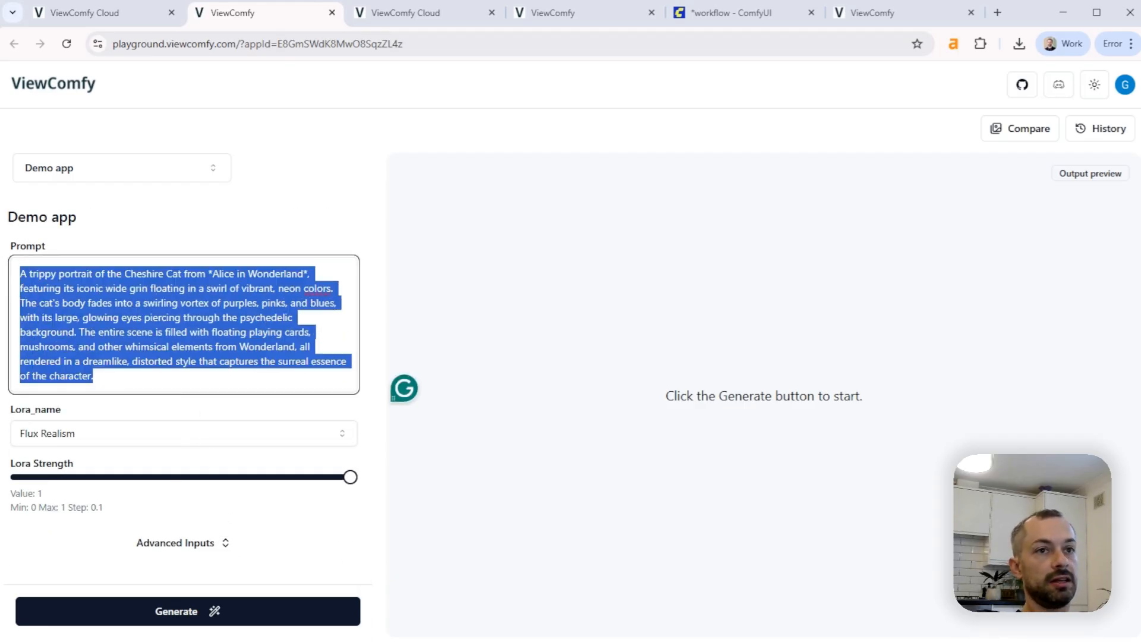
{"action": "type", "text": "A cat surfing"}
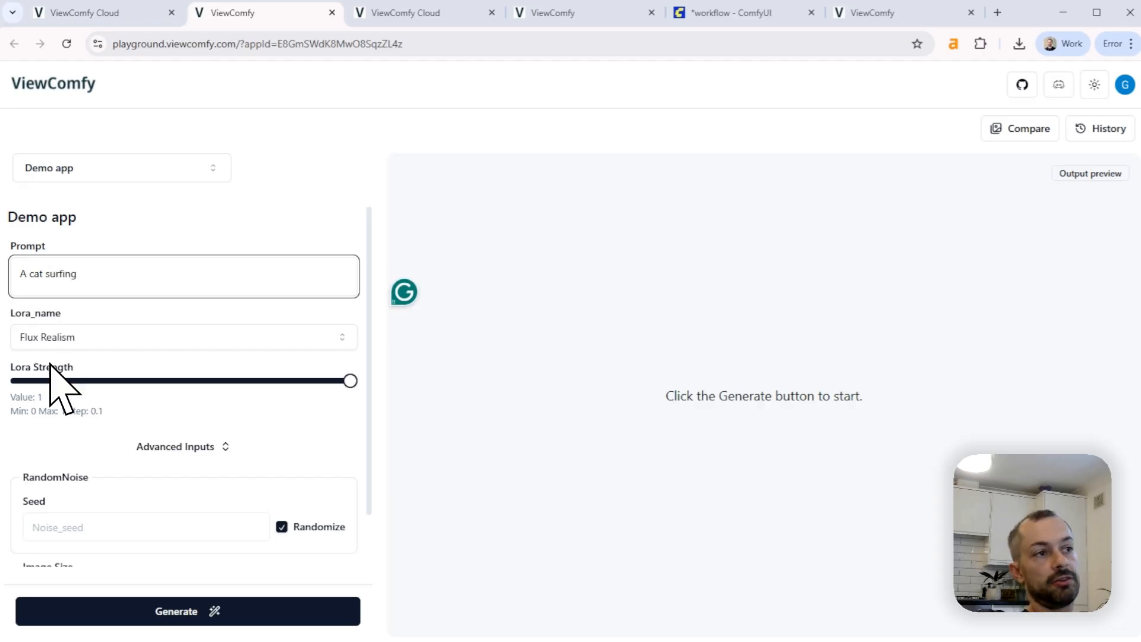
{"action": "left_click", "coordinate": [220, 606]}
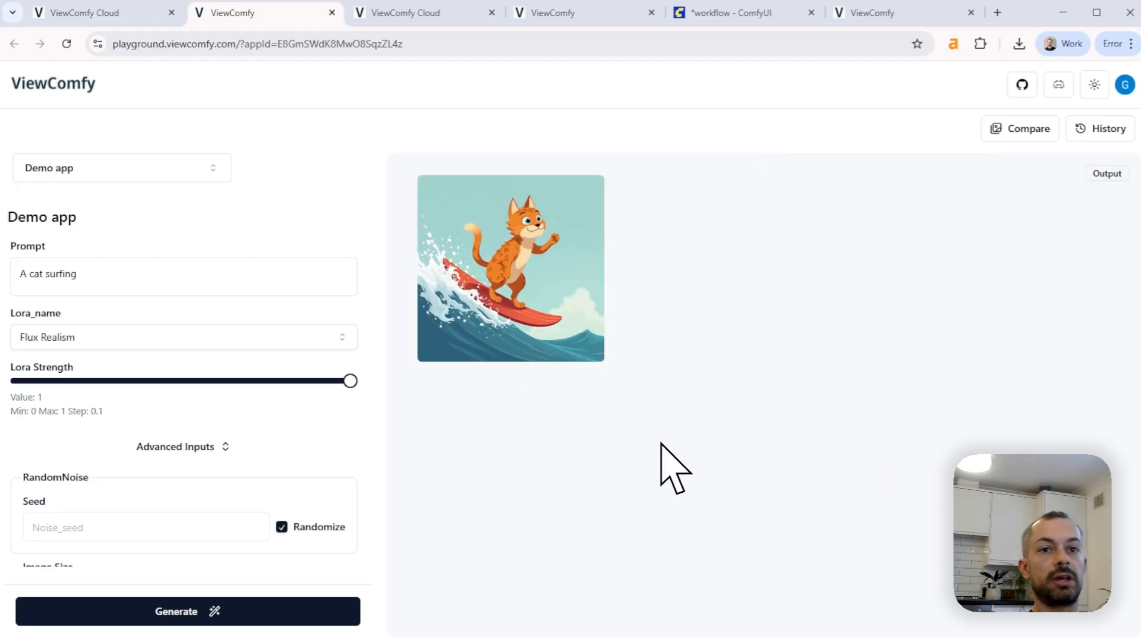
{"action": "left_click", "coordinate": [1097, 131]}
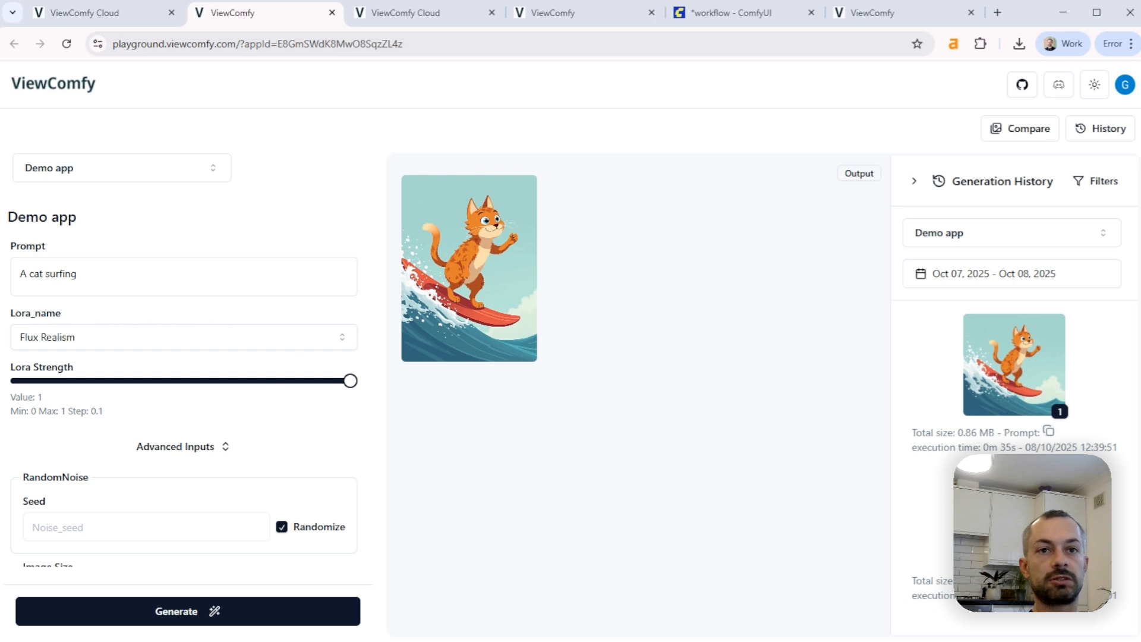